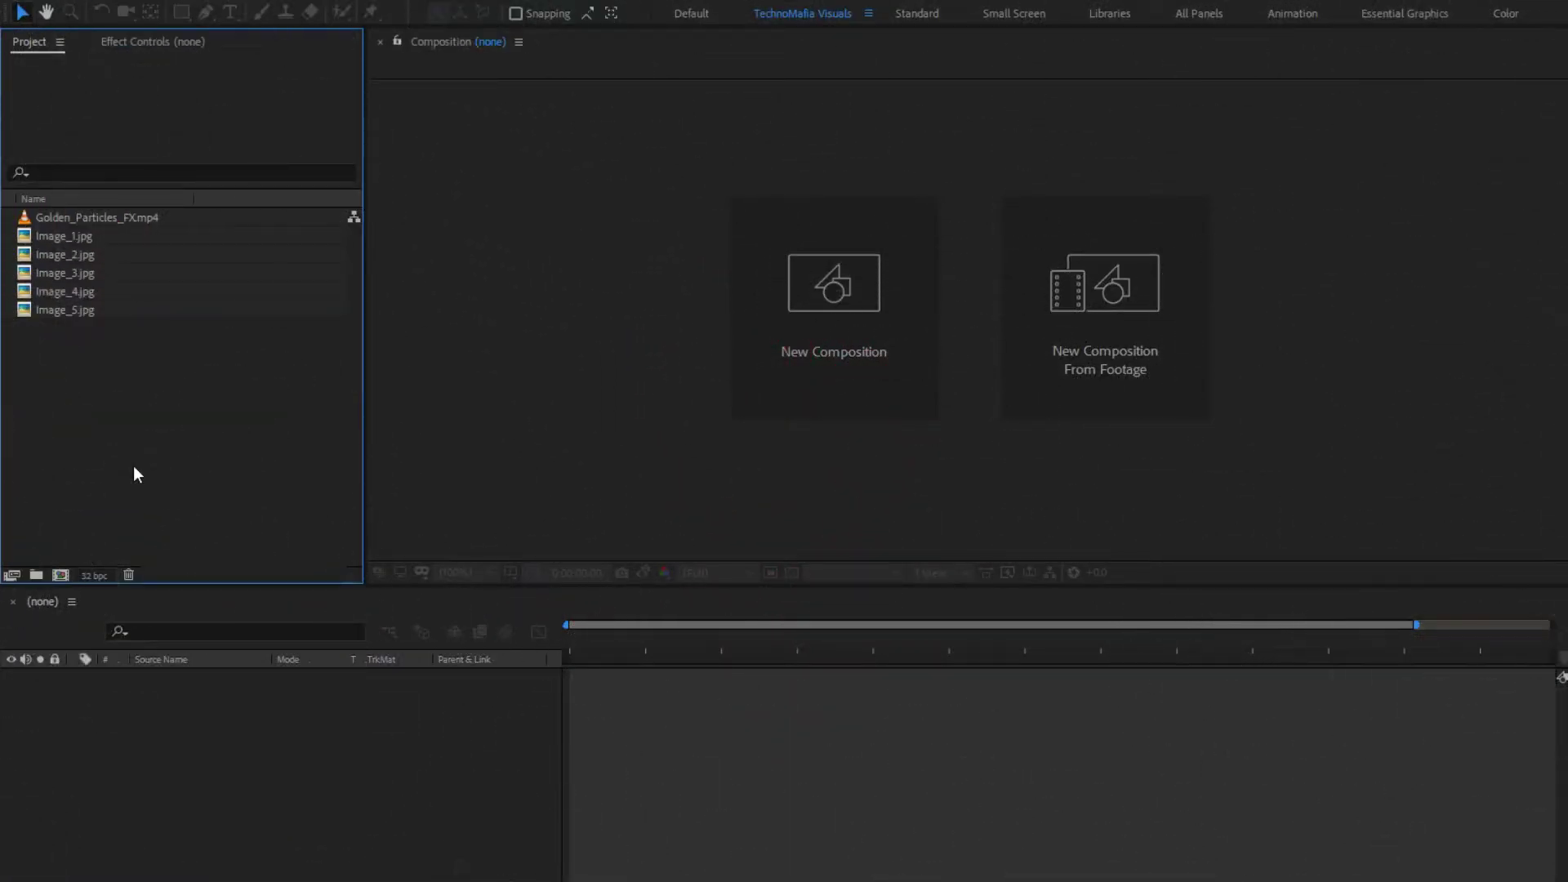
Step: Preview the imported images Image_1.jpg through Image_5.jpg and the Golden_Particles_FX.mp4 footage
left_click(78, 243)
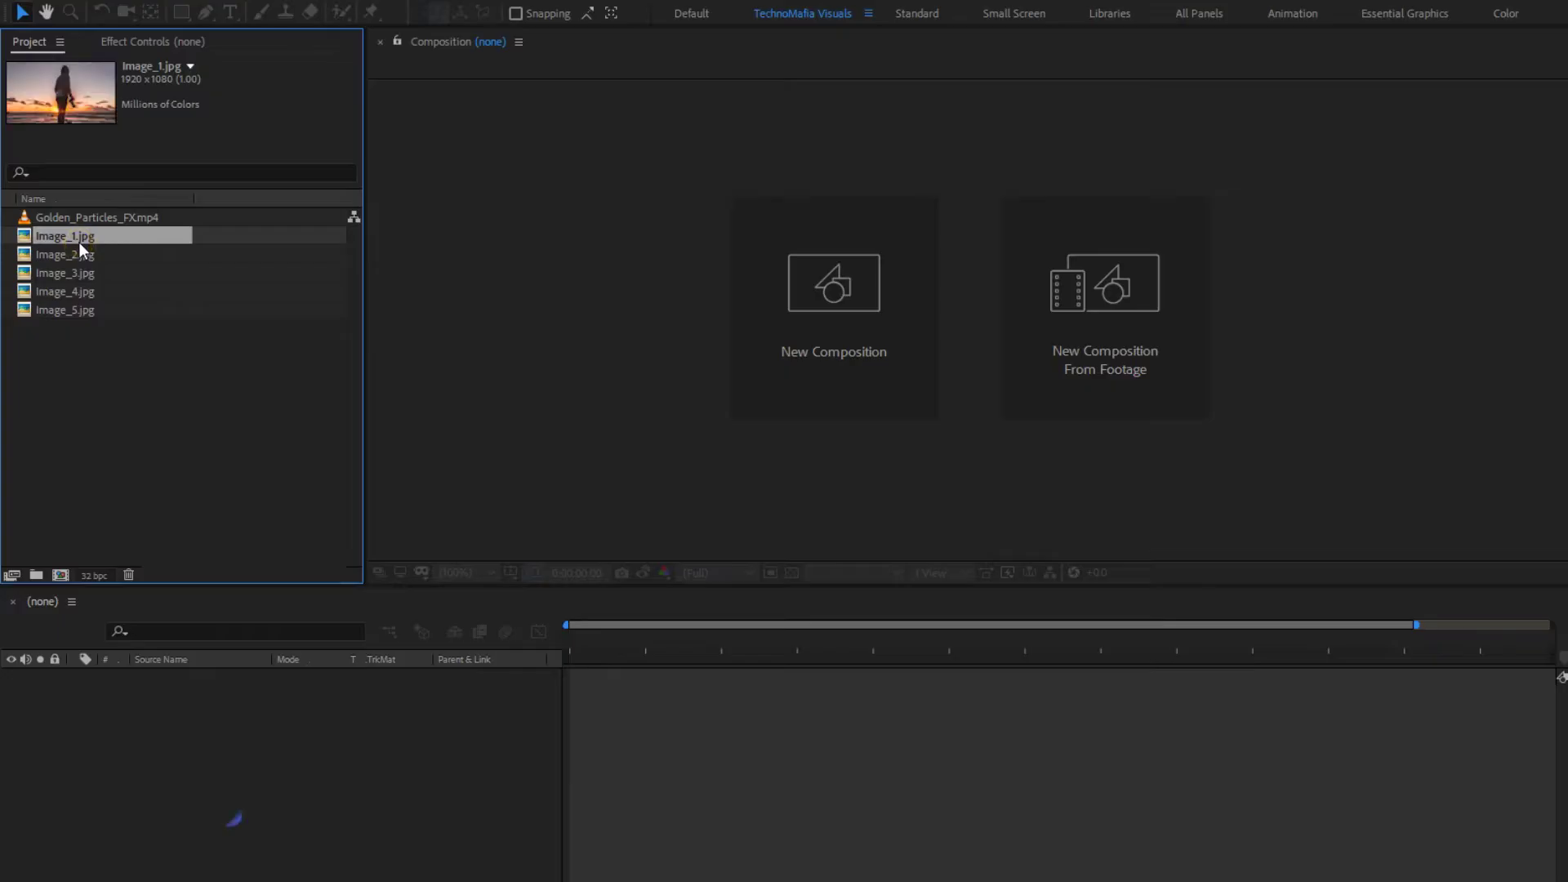
left_click(85, 255)
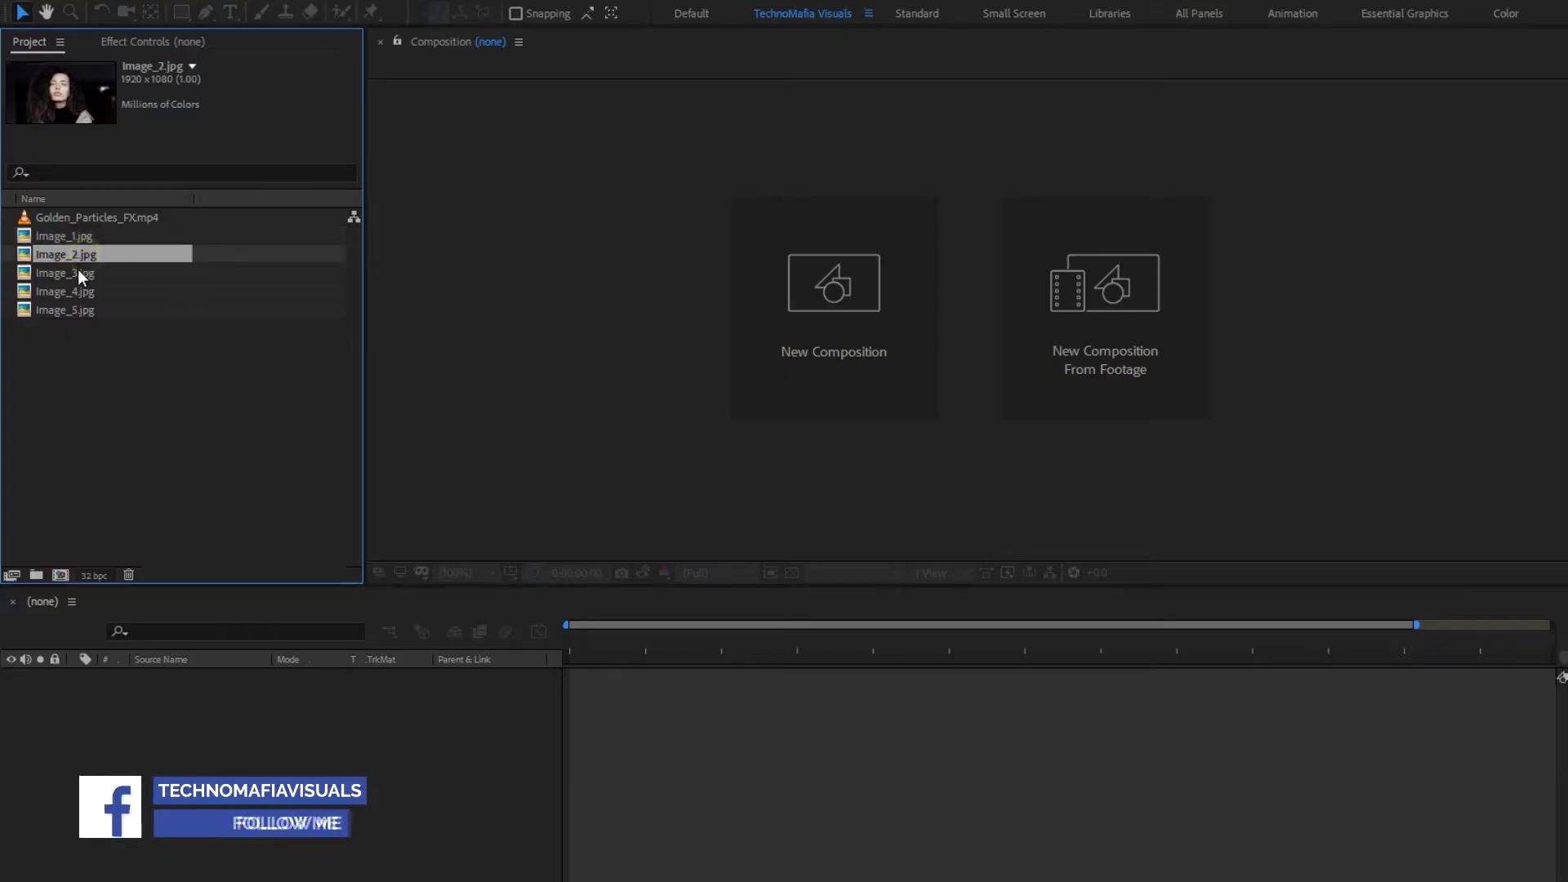
left_click(78, 272)
left_click(82, 287)
left_click(82, 308)
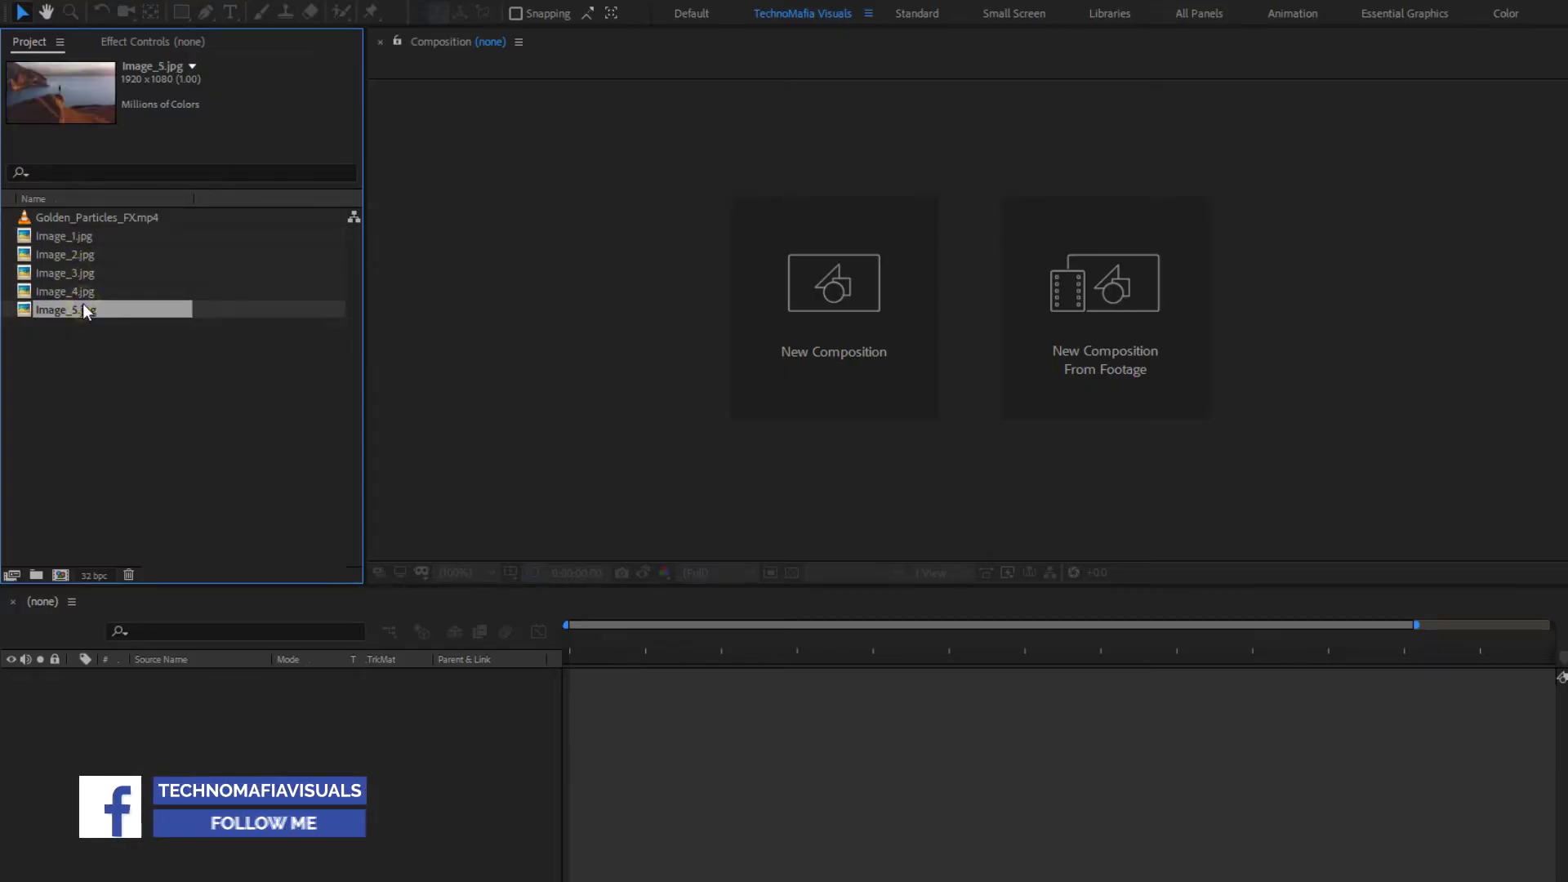
left_click(96, 219)
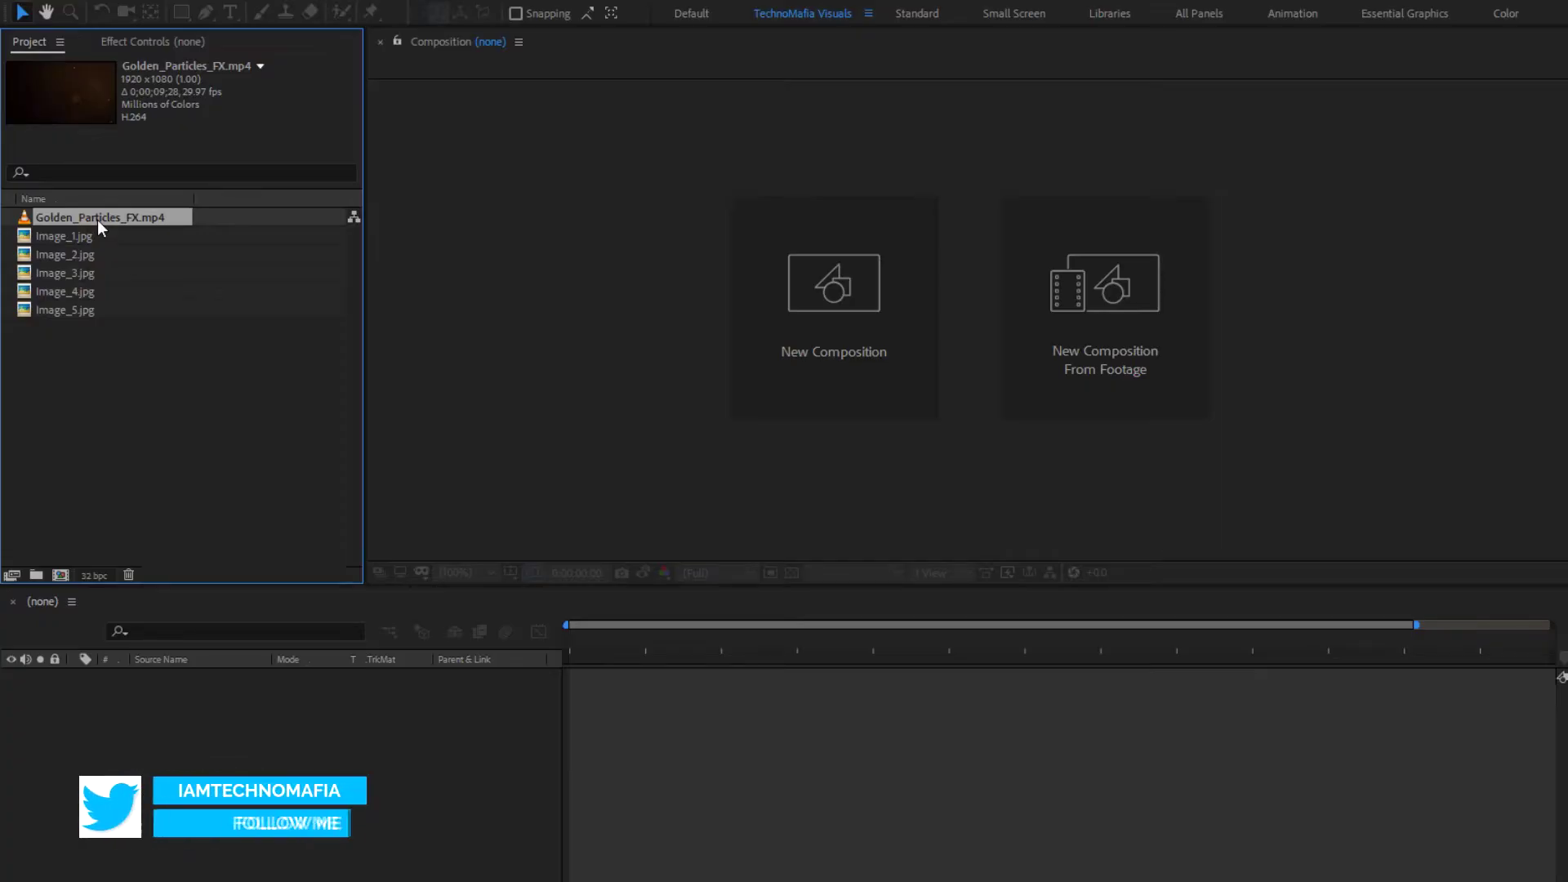
Step: Create a 1080p, 30 fps, five-second composition named Media_1 and fit its view up to 100%
left_click(777, 269)
type("M")
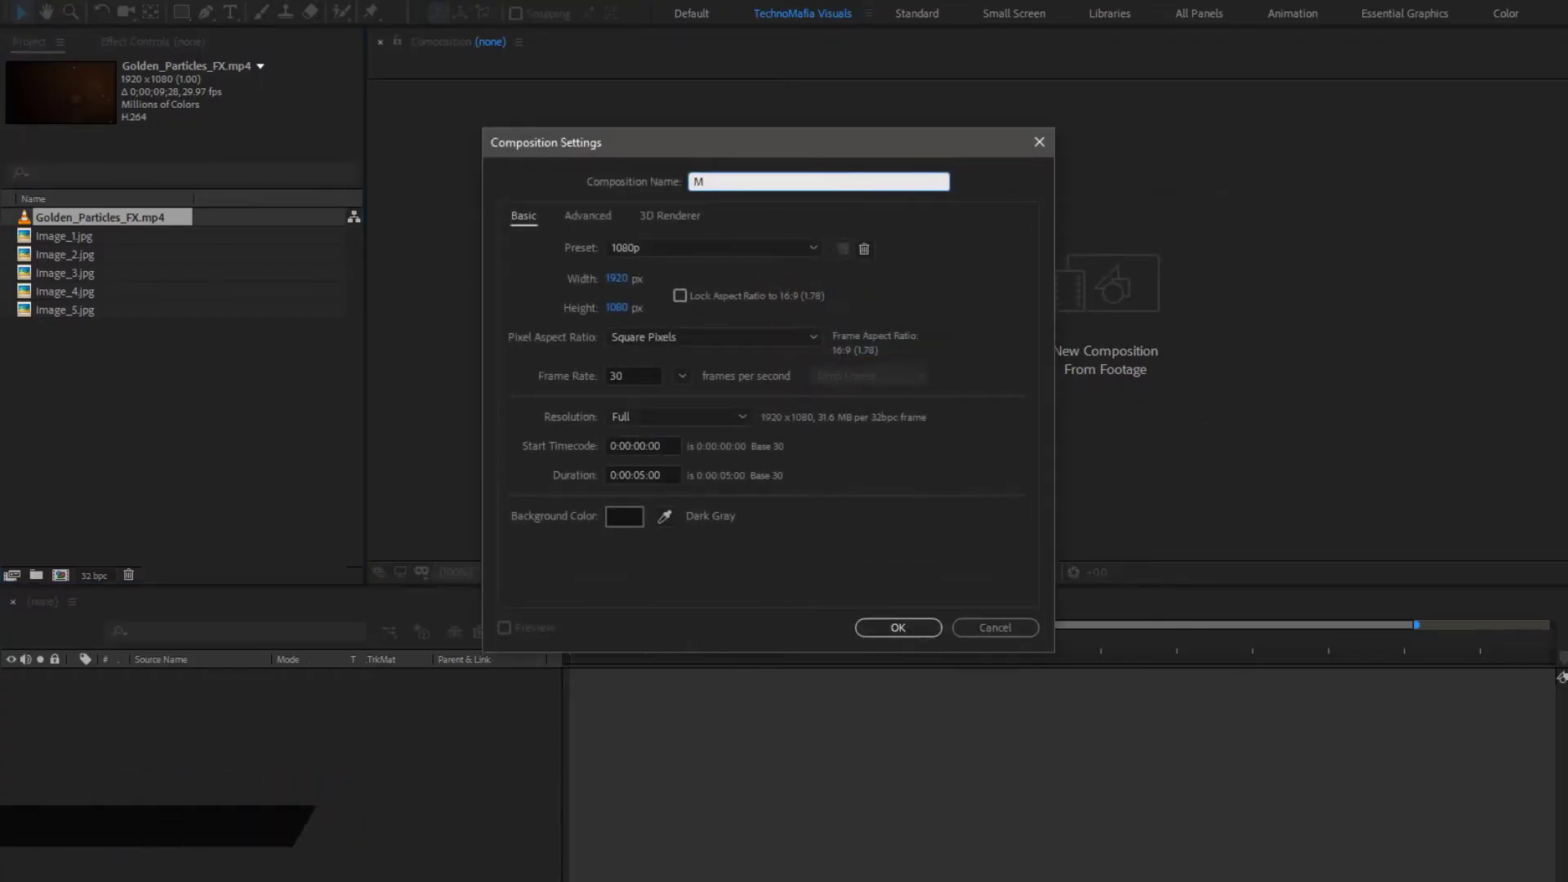
type("edia_1")
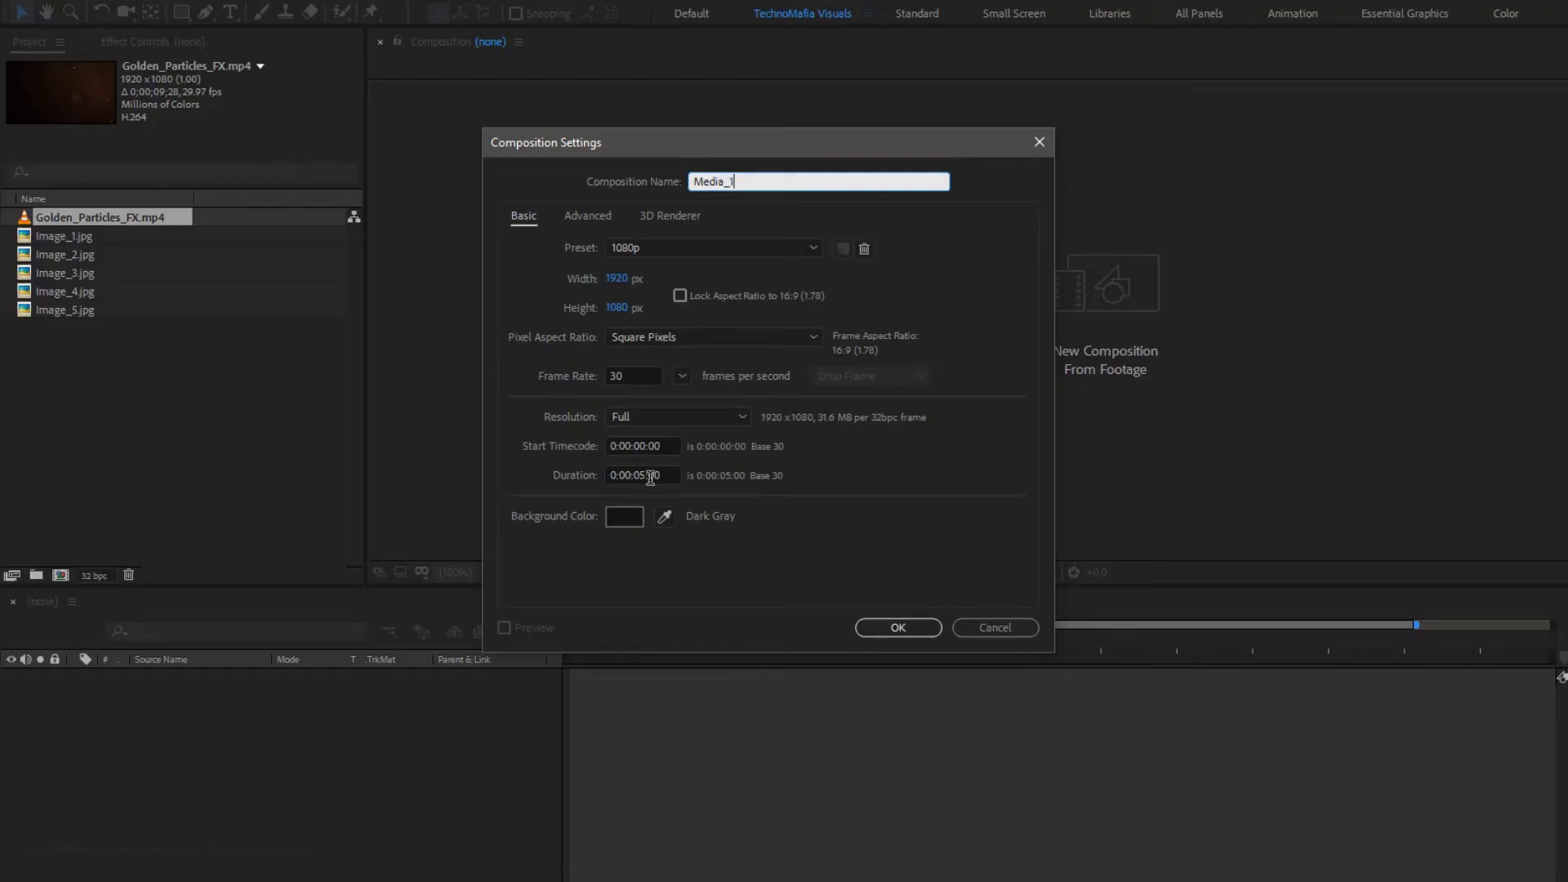
left_click(902, 628)
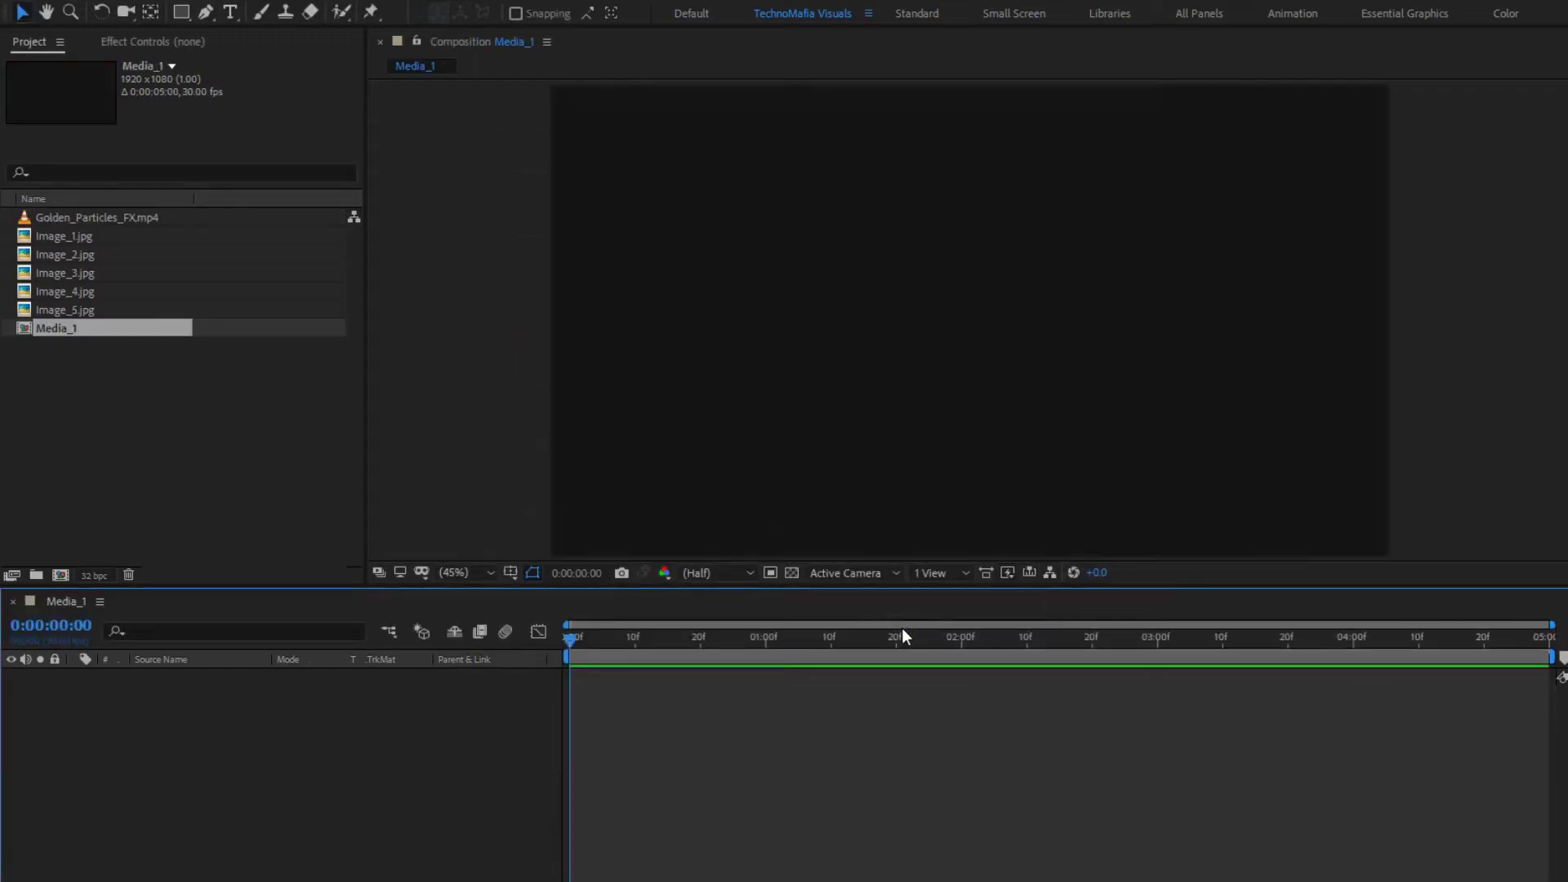
left_click(482, 572)
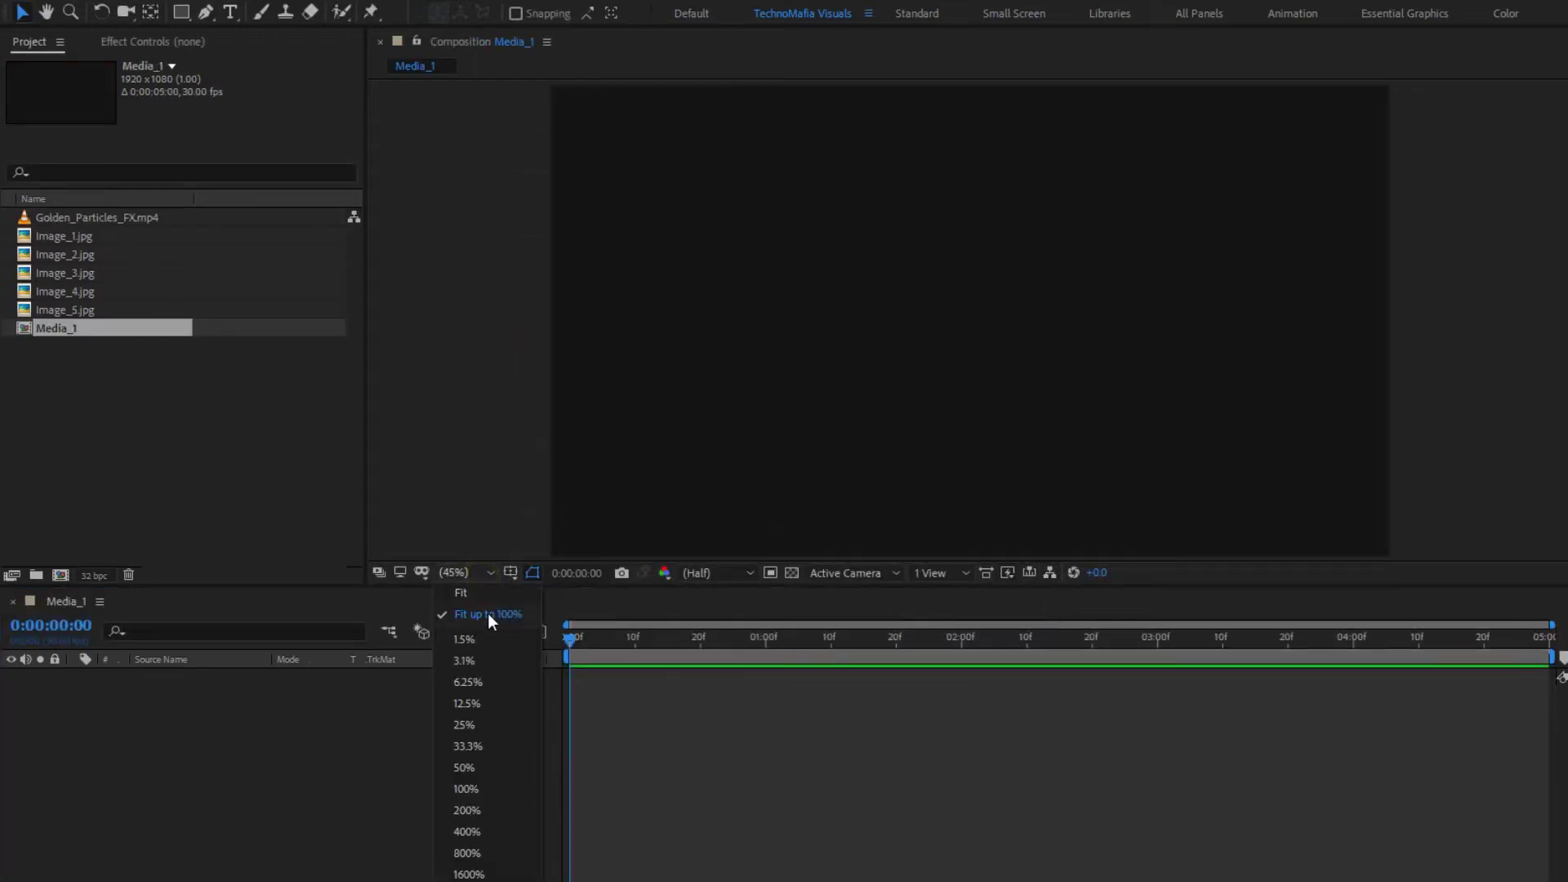
left_click(488, 614)
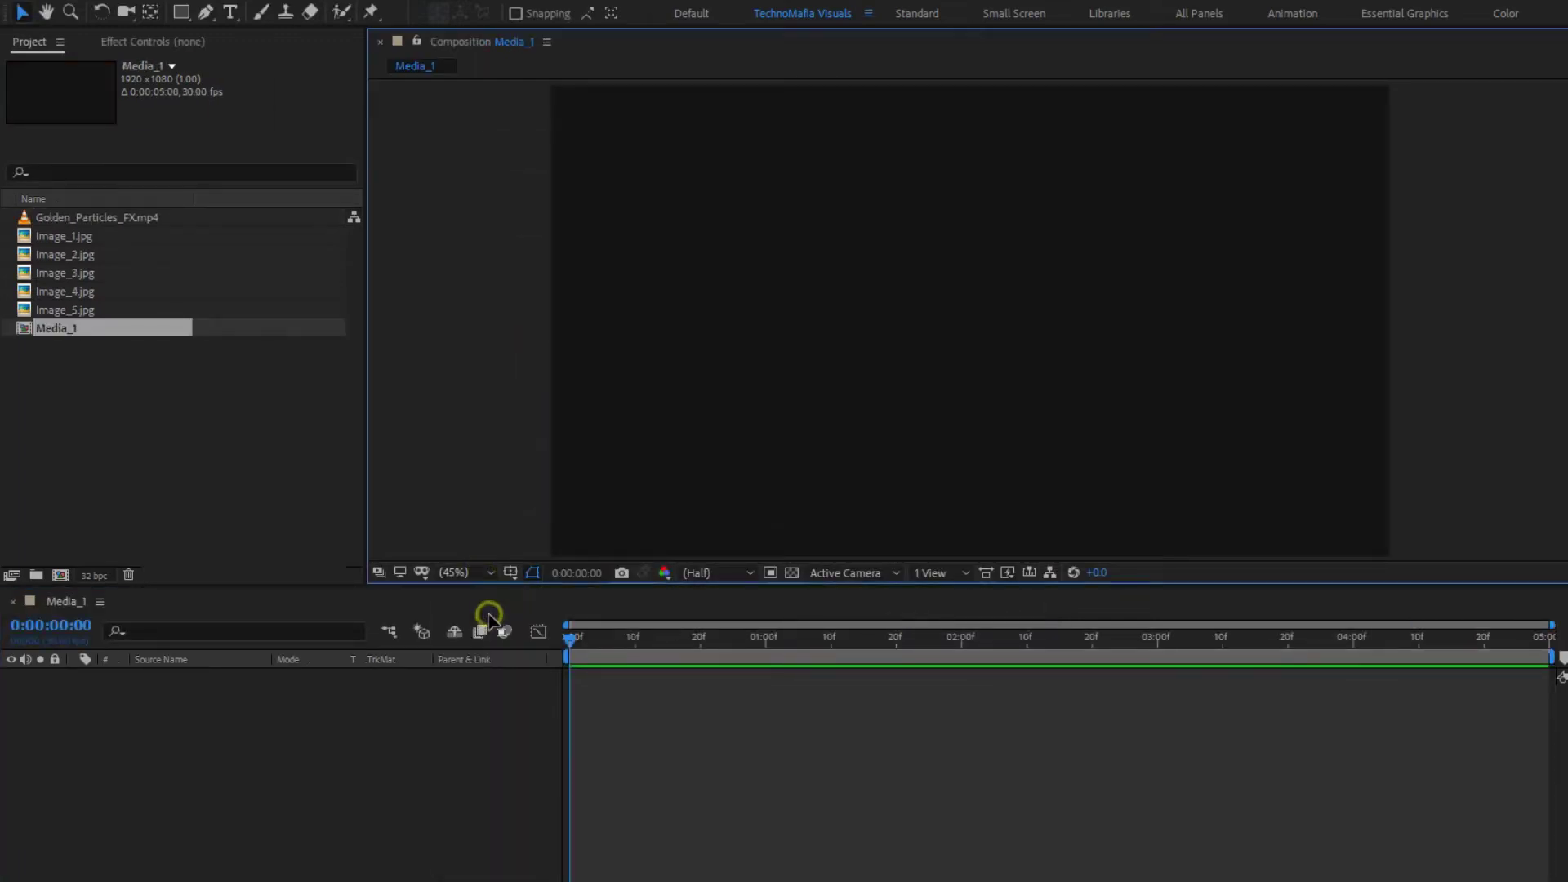
Step: Add Image_1.jpg as a layer in the Media_1 composition
left_click(76, 237)
left_click_drag(76, 240, 233, 748)
Step: Try scaling the Image_1.jpg layer to 101% and set its scale back to 100%
key("s")
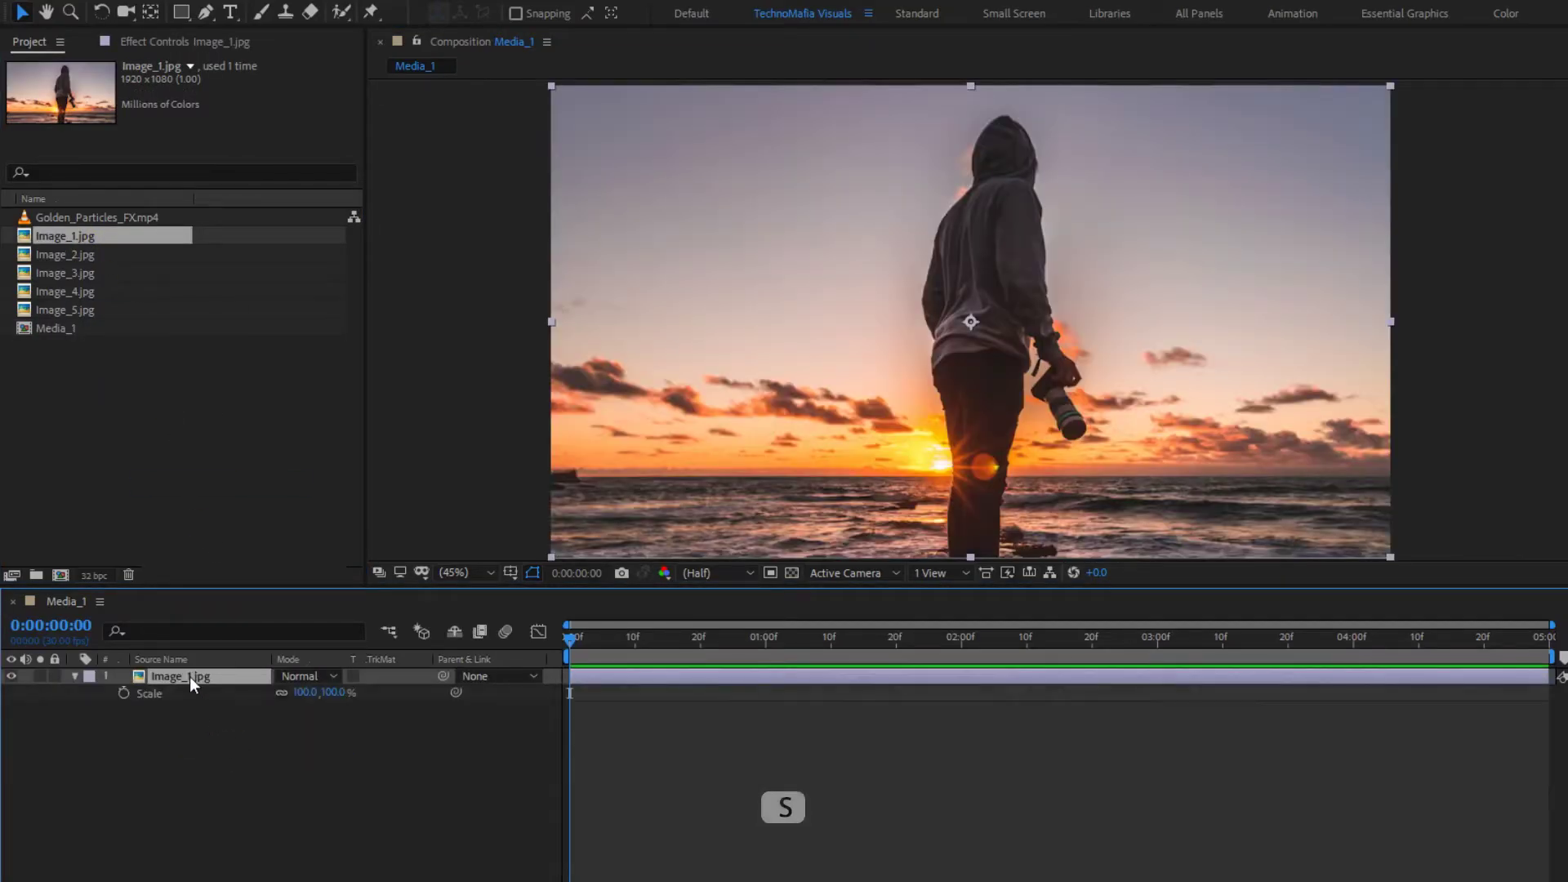
mouse_move(329, 694)
left_mouse_down()
mouse_move(359, 695)
mouse_move(324, 698)
left_mouse_up()
left_click(324, 694)
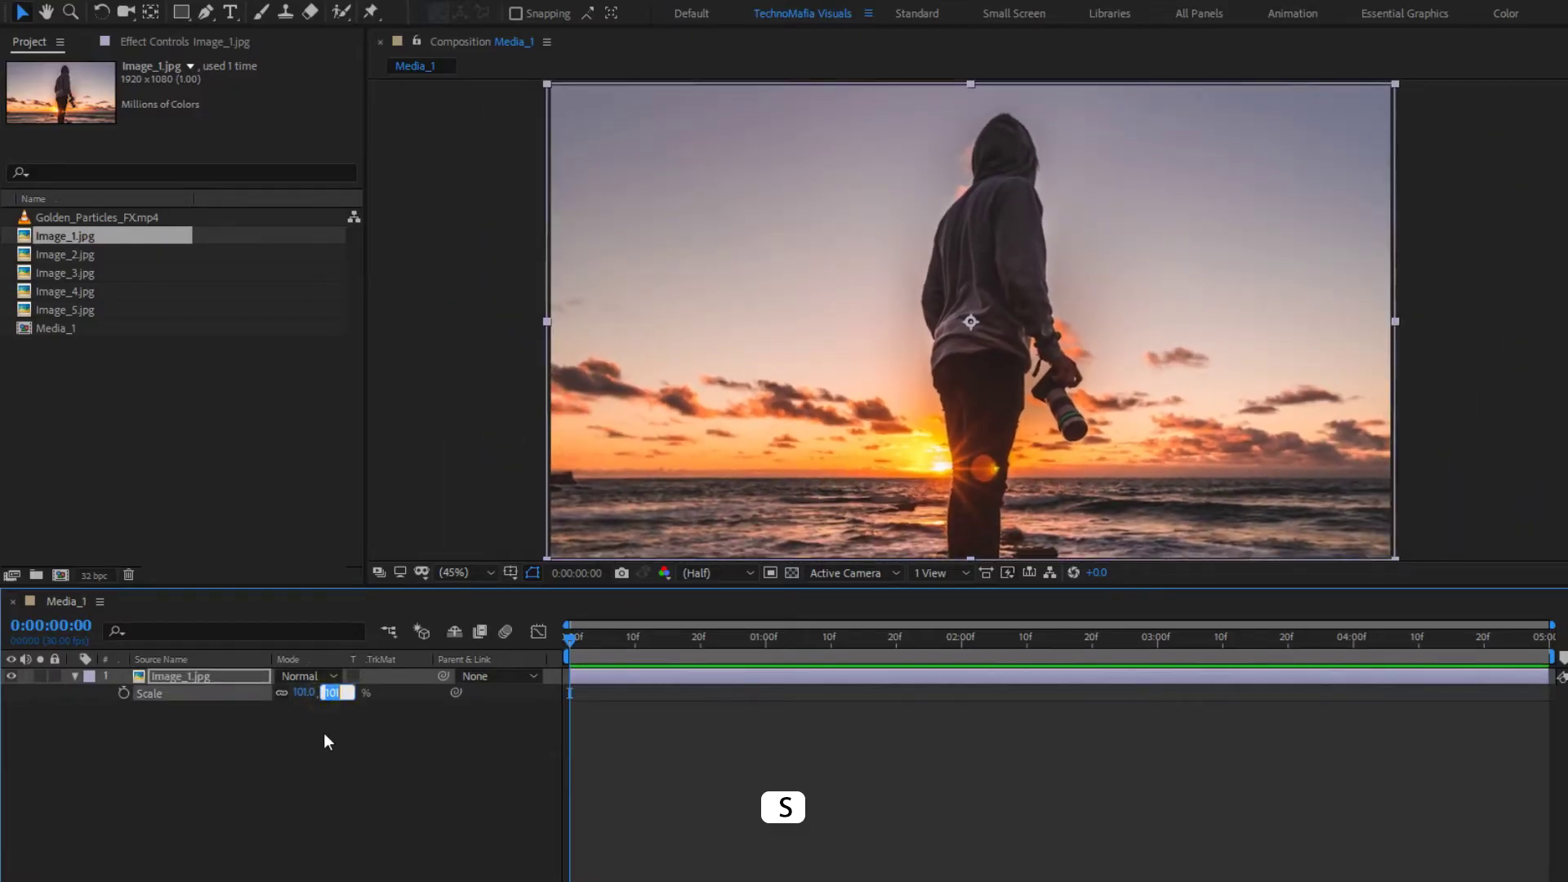
type("100")
key("Return")
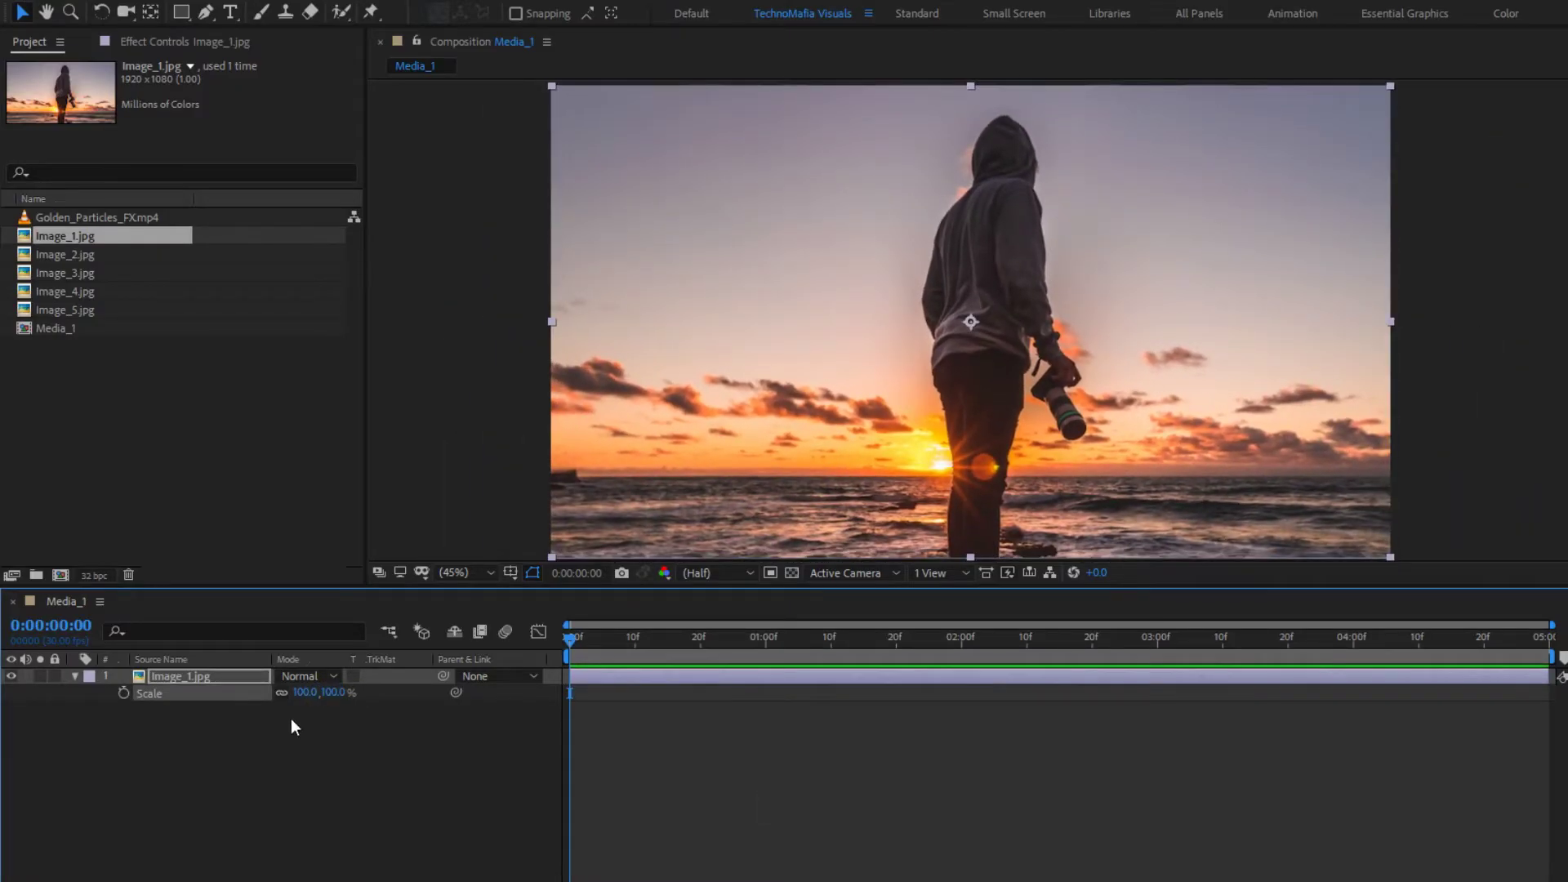
left_click(73, 677)
left_click(181, 733)
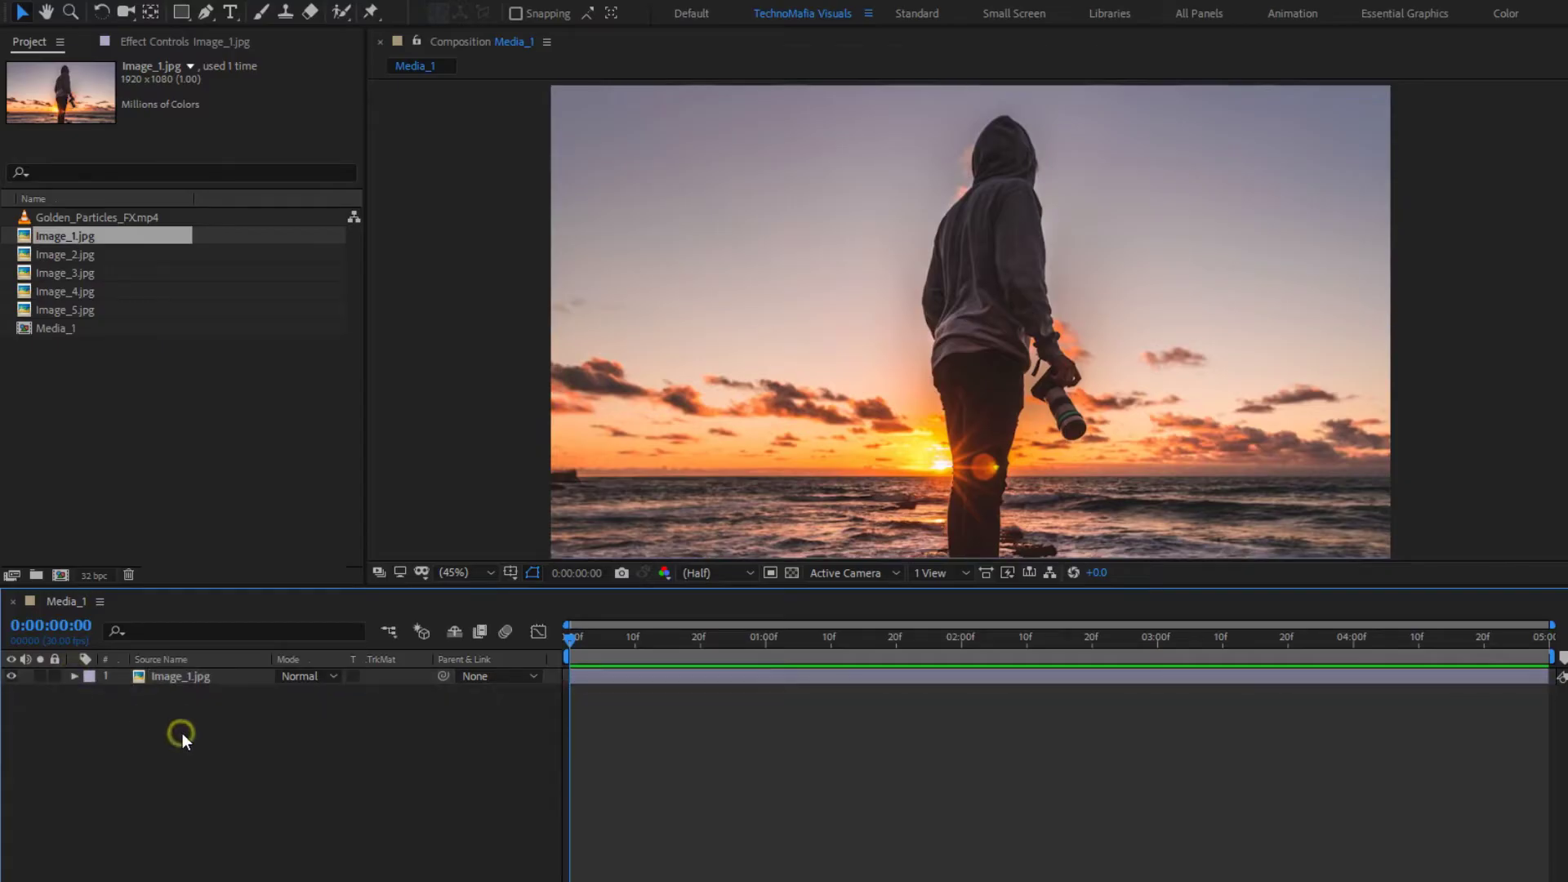
Step: Choose the Rectangle tool with its fill set to None and its stroke set to a solid white colour
left_click(182, 13)
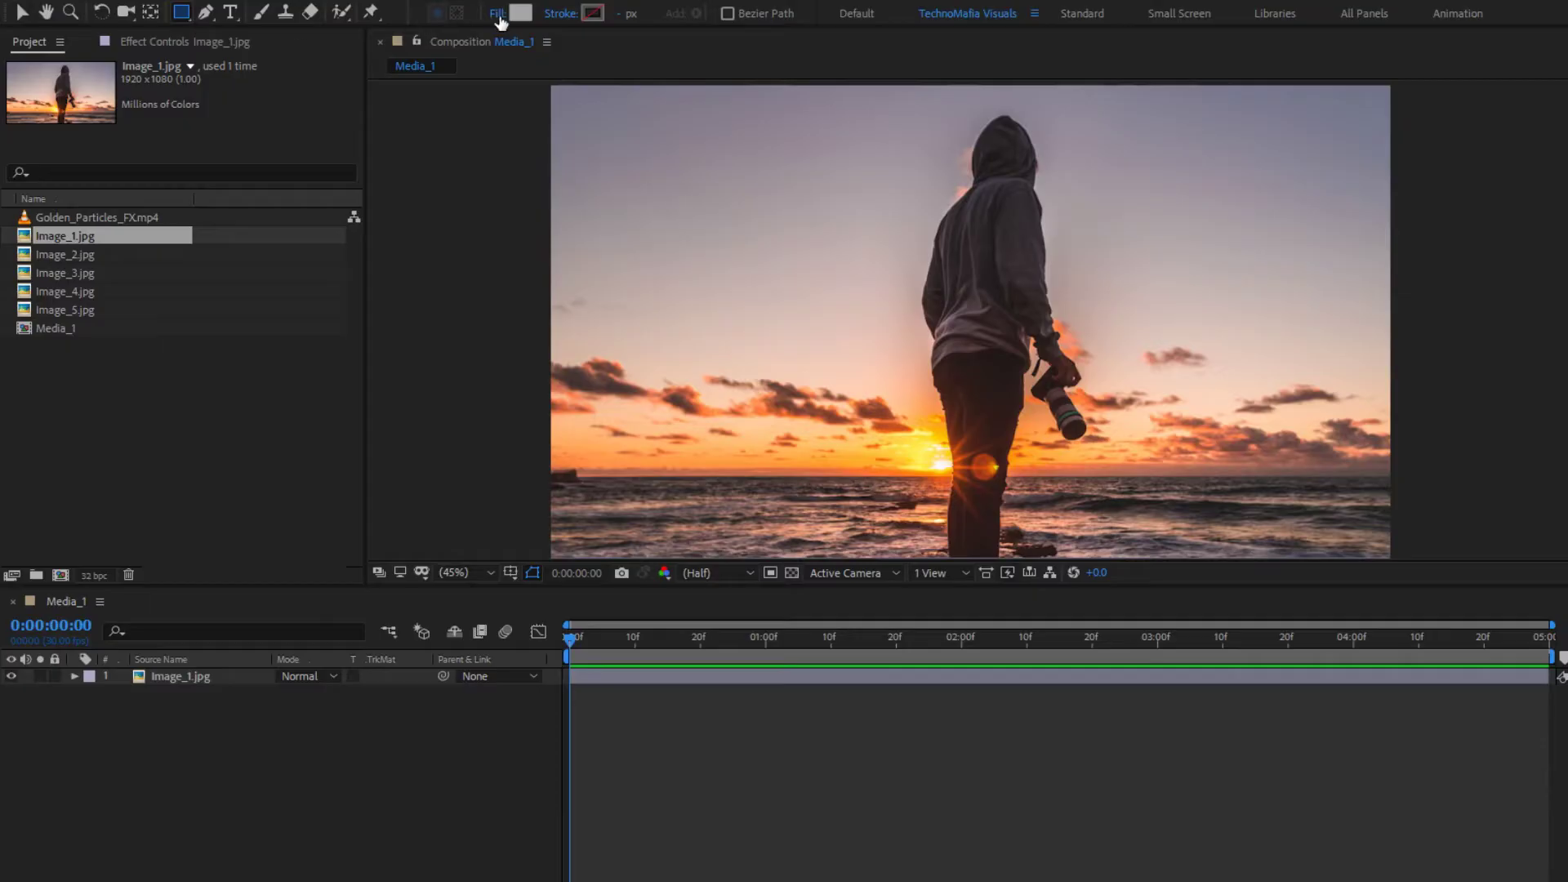
left_click(499, 16)
left_click(834, 428)
left_click(874, 541)
left_click(562, 14)
left_click(853, 429)
left_click(875, 541)
Step: Create a full-frame rectangle shape layer over the image and set its stroke width to 34 px
double_click(181, 13)
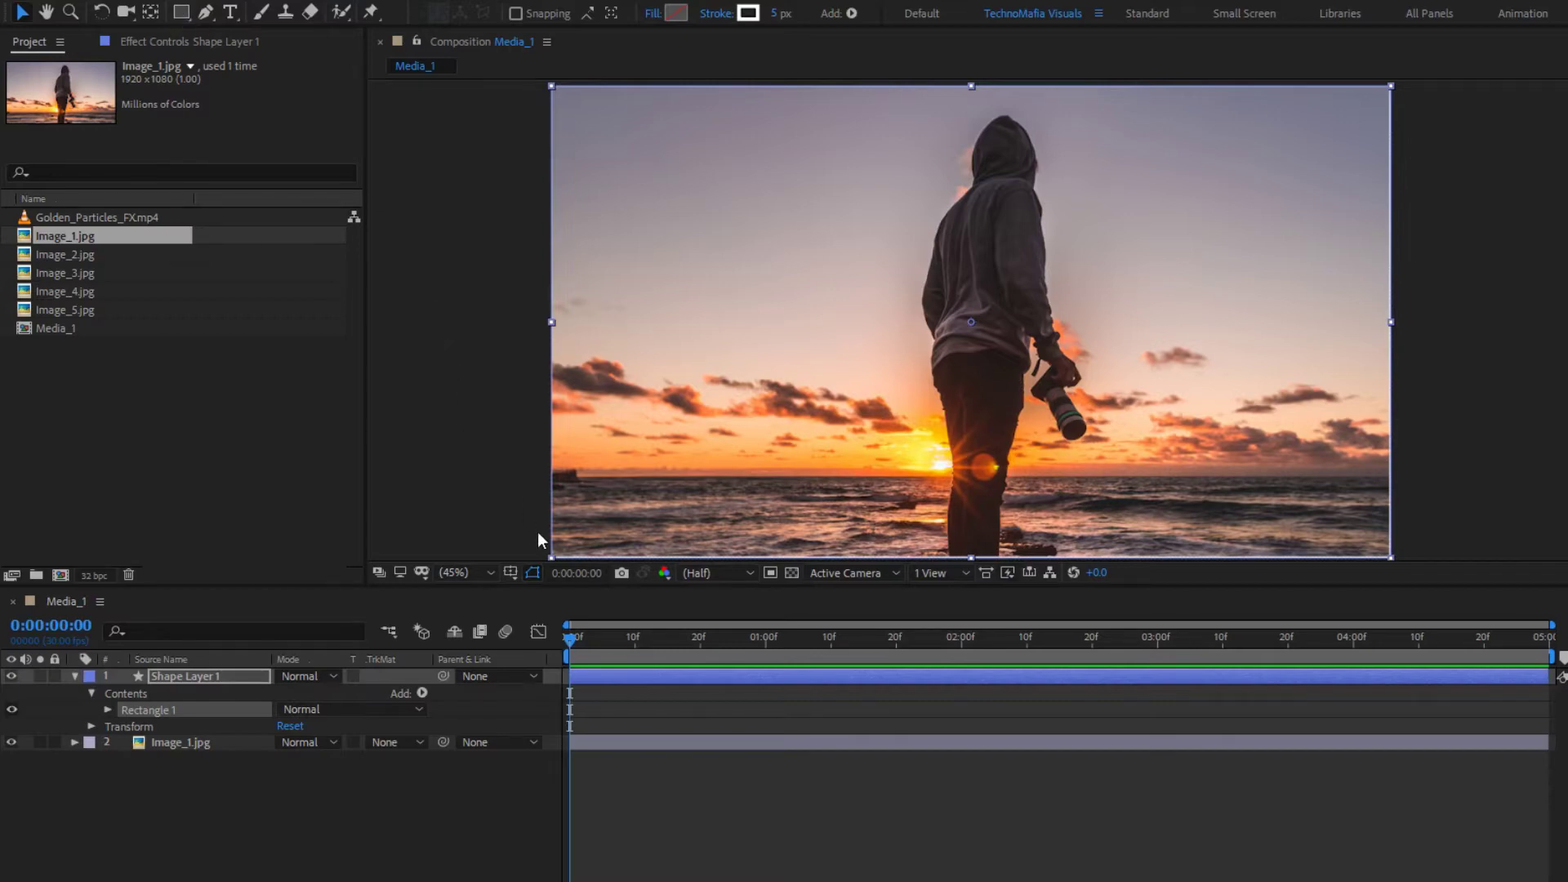
mouse_move(776, 18)
left_mouse_down()
mouse_move(826, 12)
mouse_move(805, 12)
left_mouse_up()
left_click(76, 674)
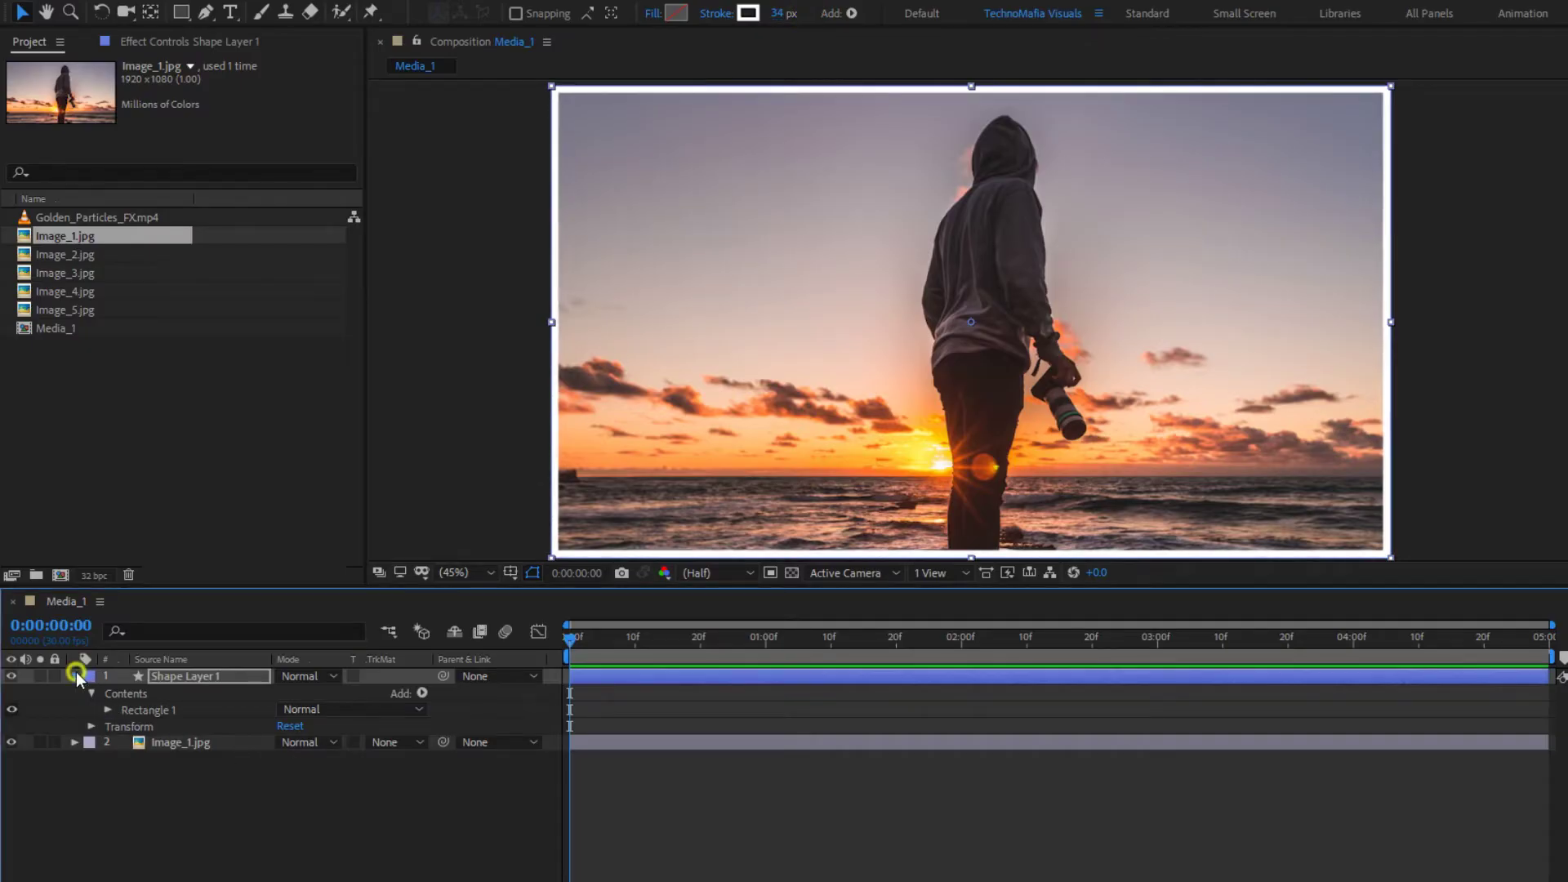
left_click(124, 728)
left_click(185, 679)
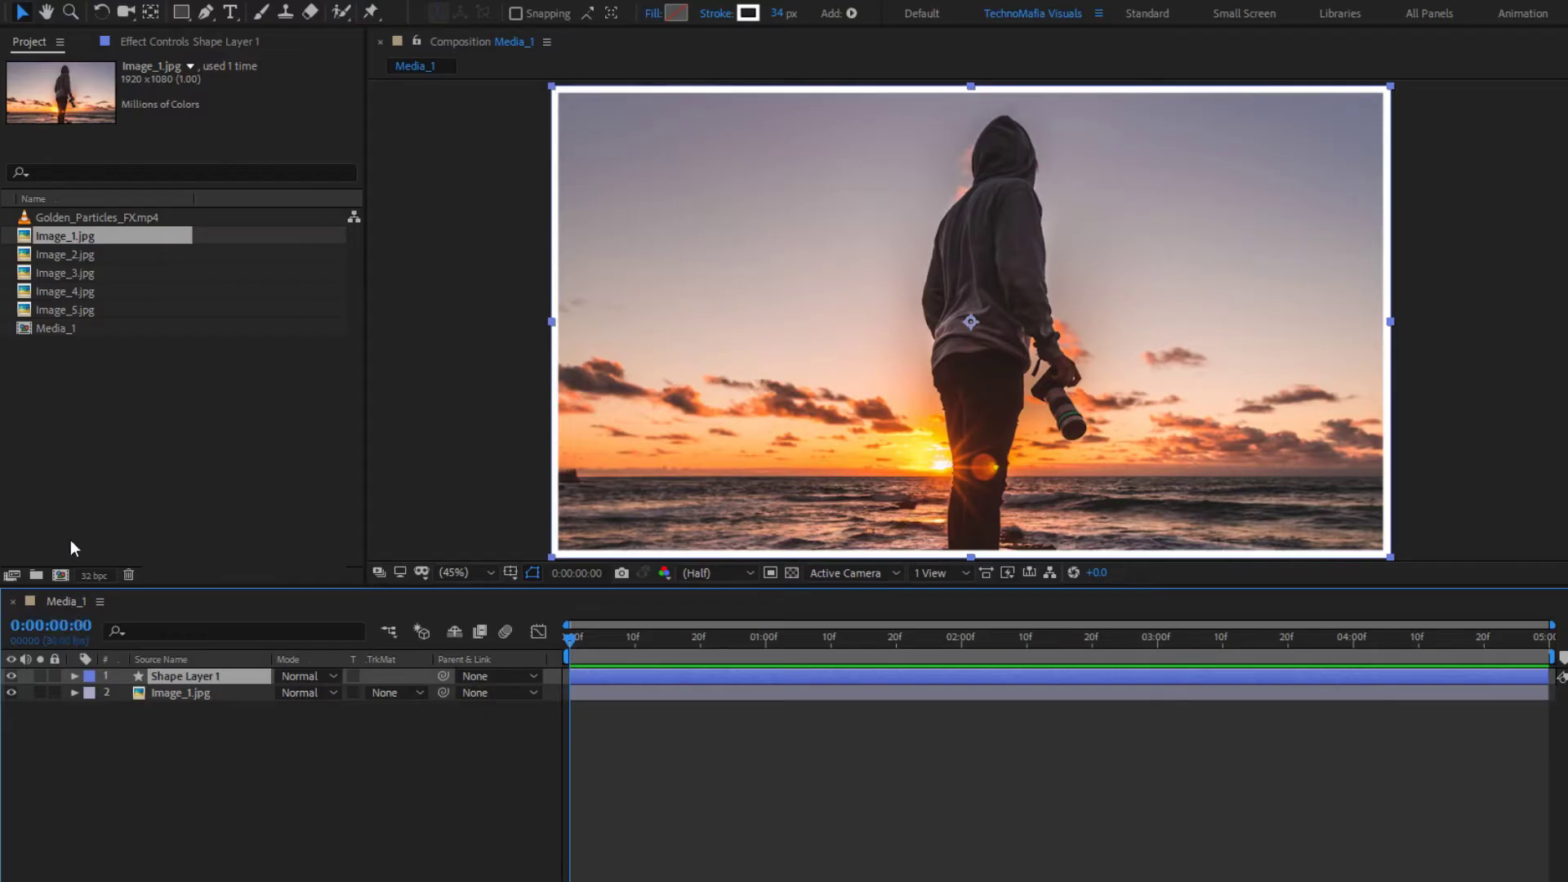
Step: Duplicate the Media_1 composition four times to produce Media_2 through Media_5
left_click(59, 330)
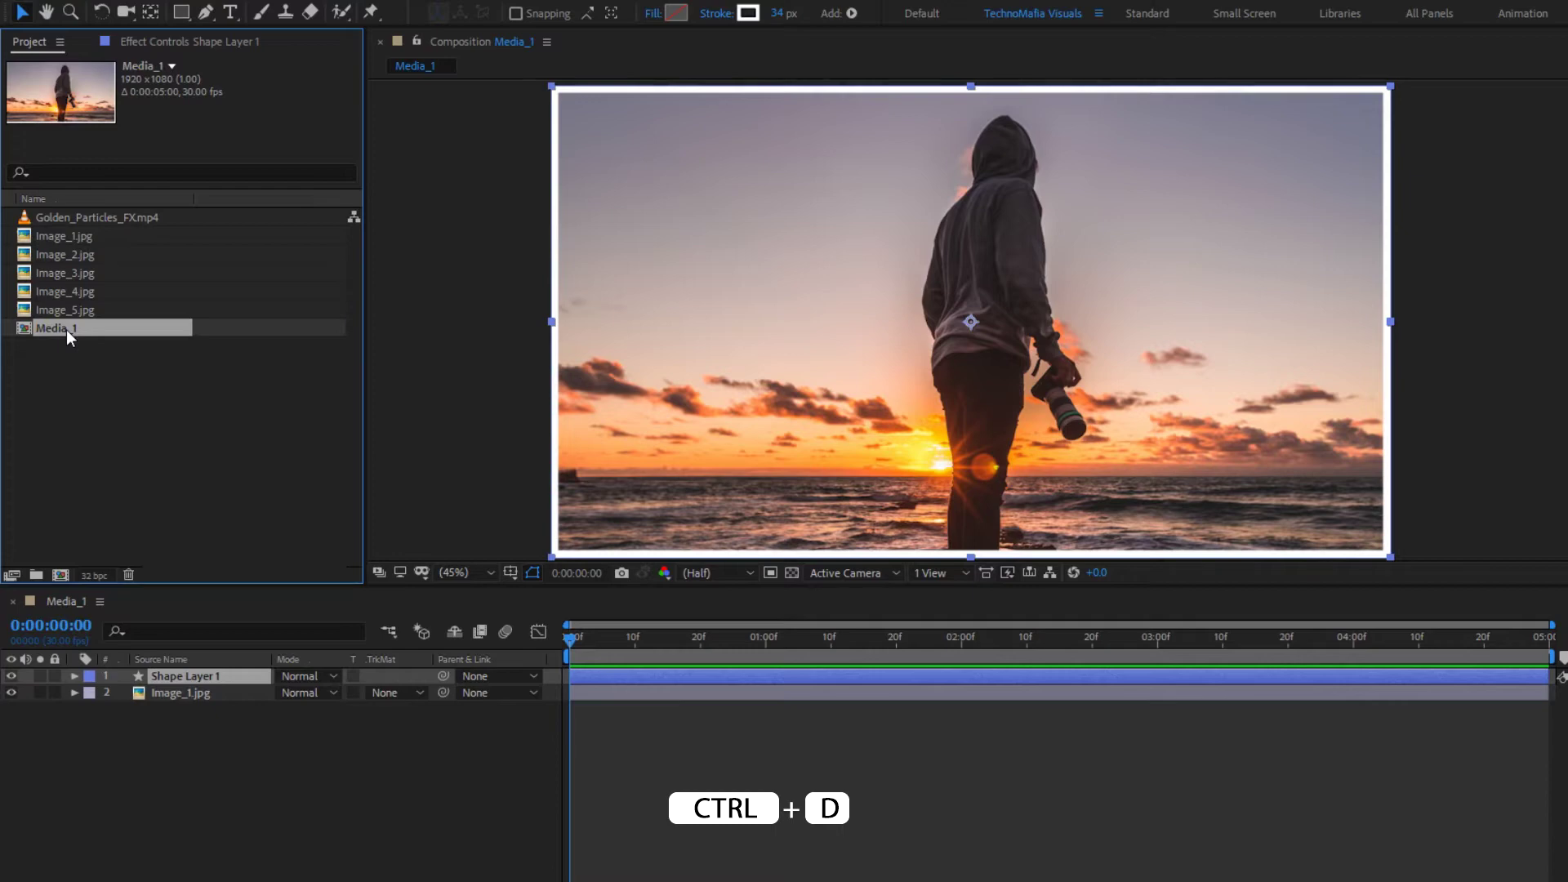
key("ctrl+d")
key("ctrl+d")
key("ctrl+d")
key("ctrl+d")
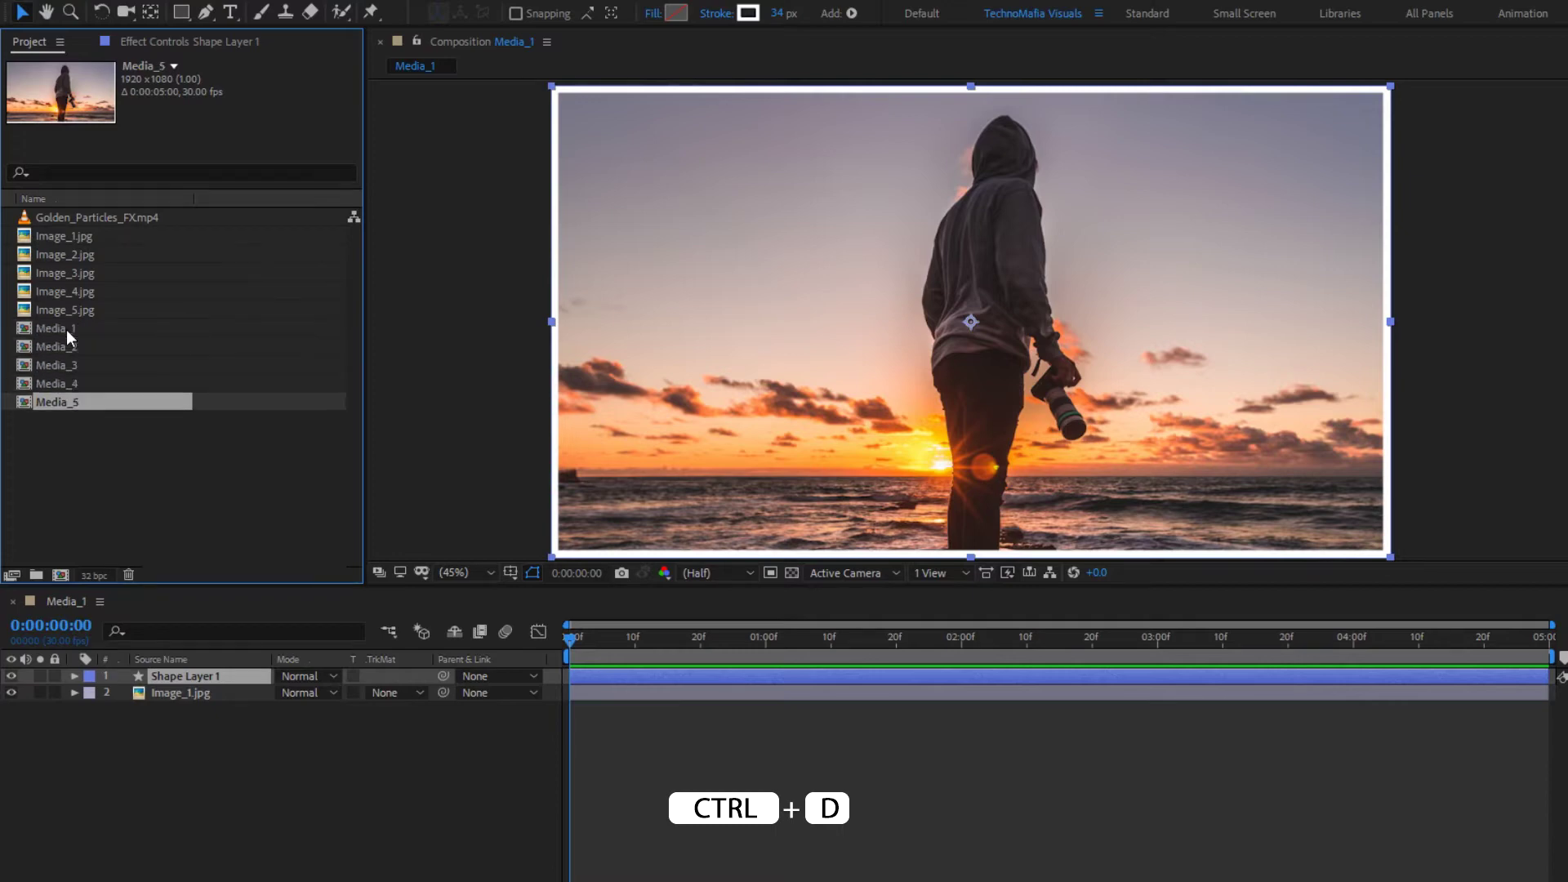
Step: Open the duplicated compositions Media_2, Media_3, Media_4 and Media_5 in the timeline
double_click(62, 345)
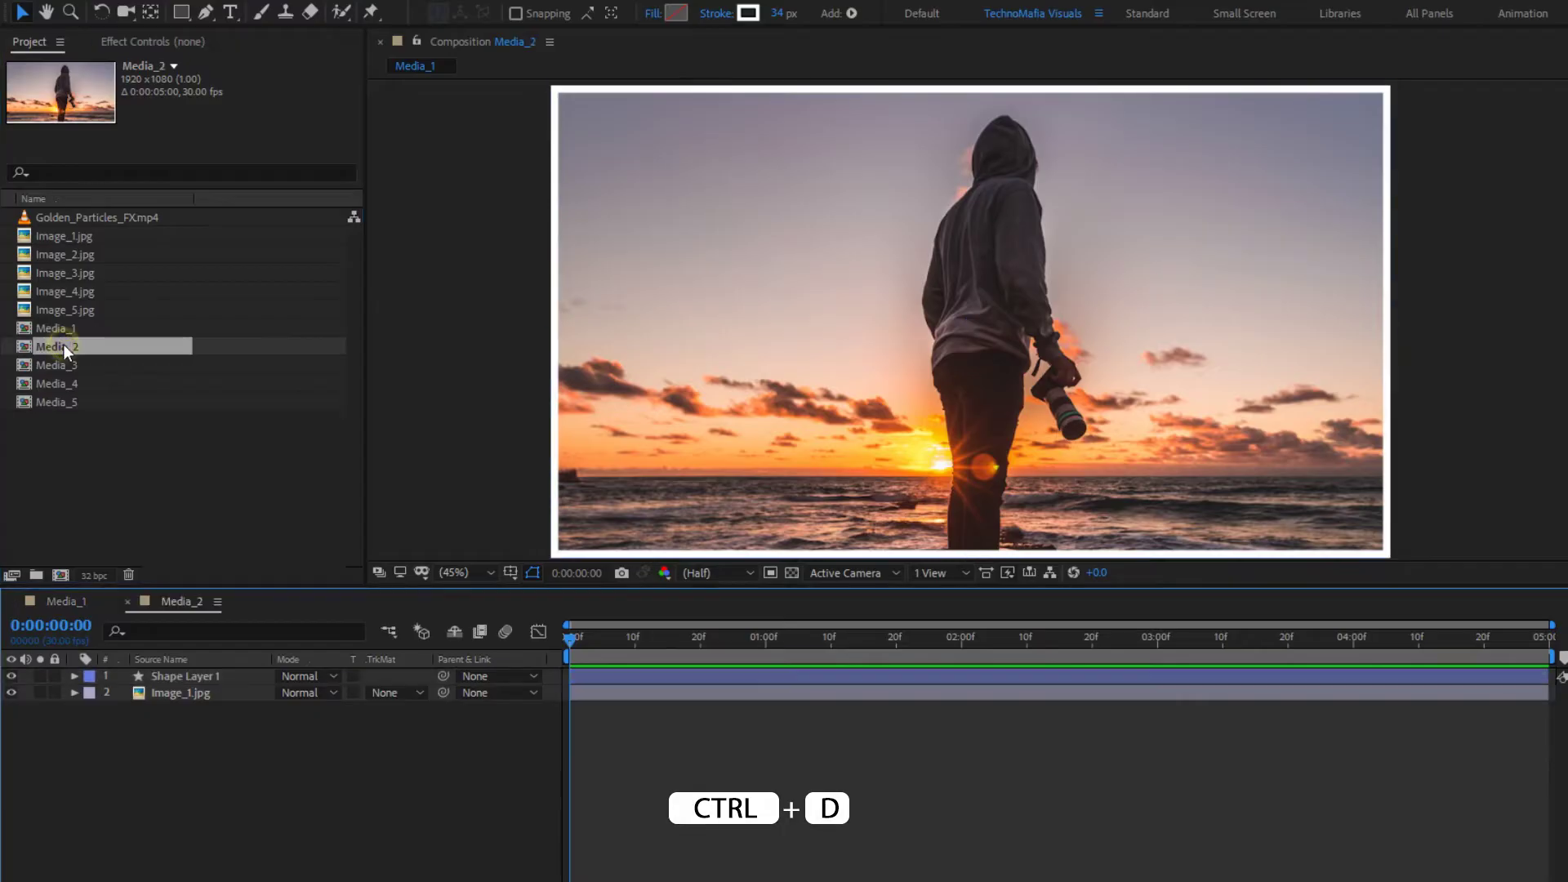
left_click(62, 365)
double_click(62, 365)
double_click(60, 380)
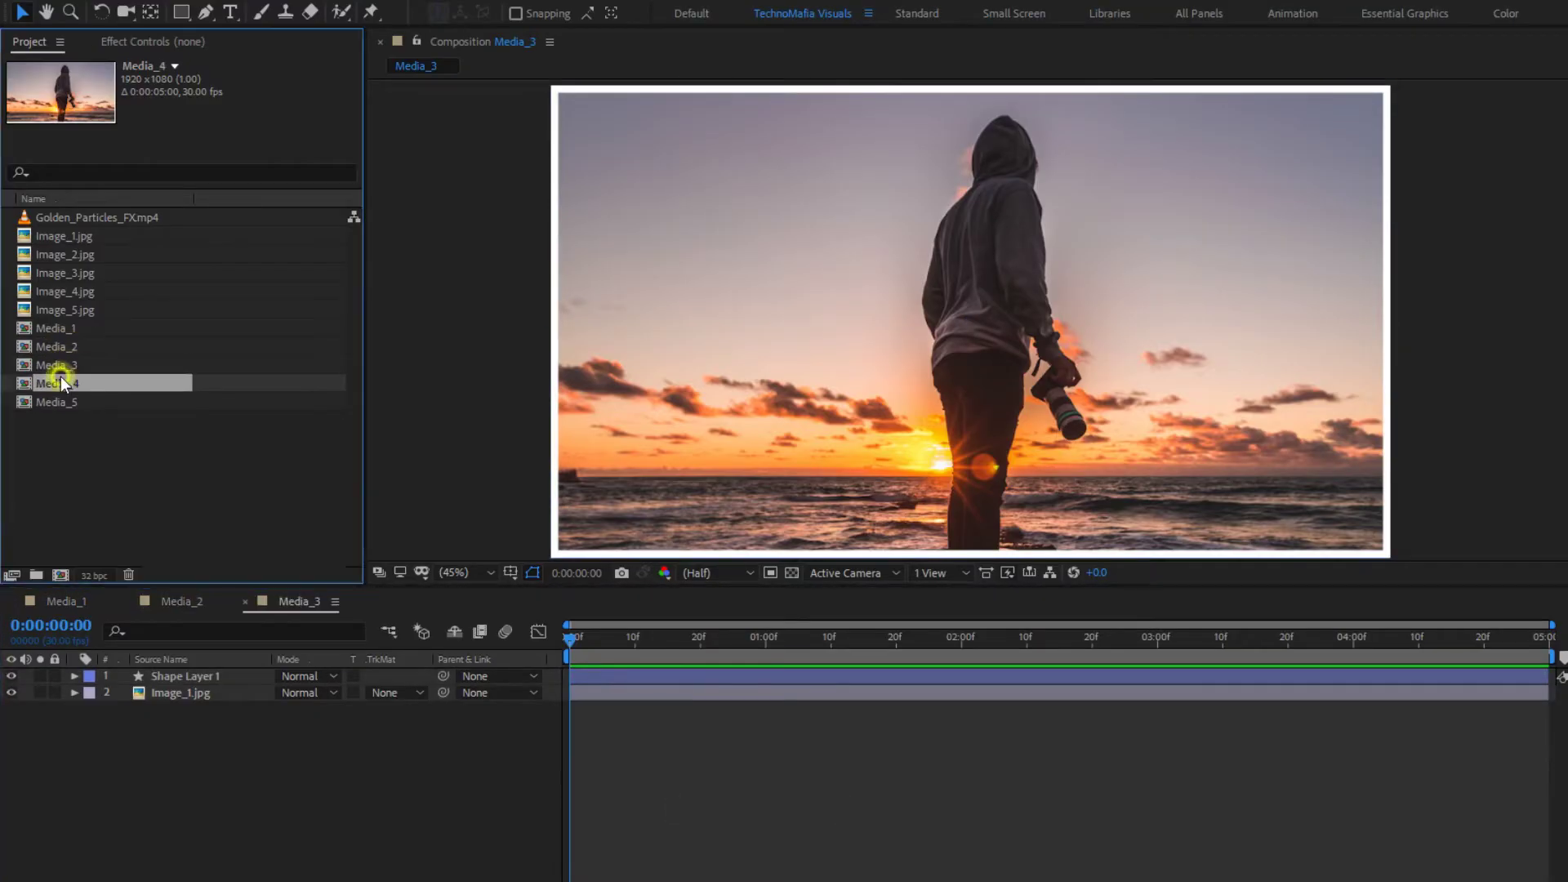
double_click(56, 400)
Step: Replace the source of the Image_1.jpg layer in Media_5 with Image_5.jpg
left_click(196, 694)
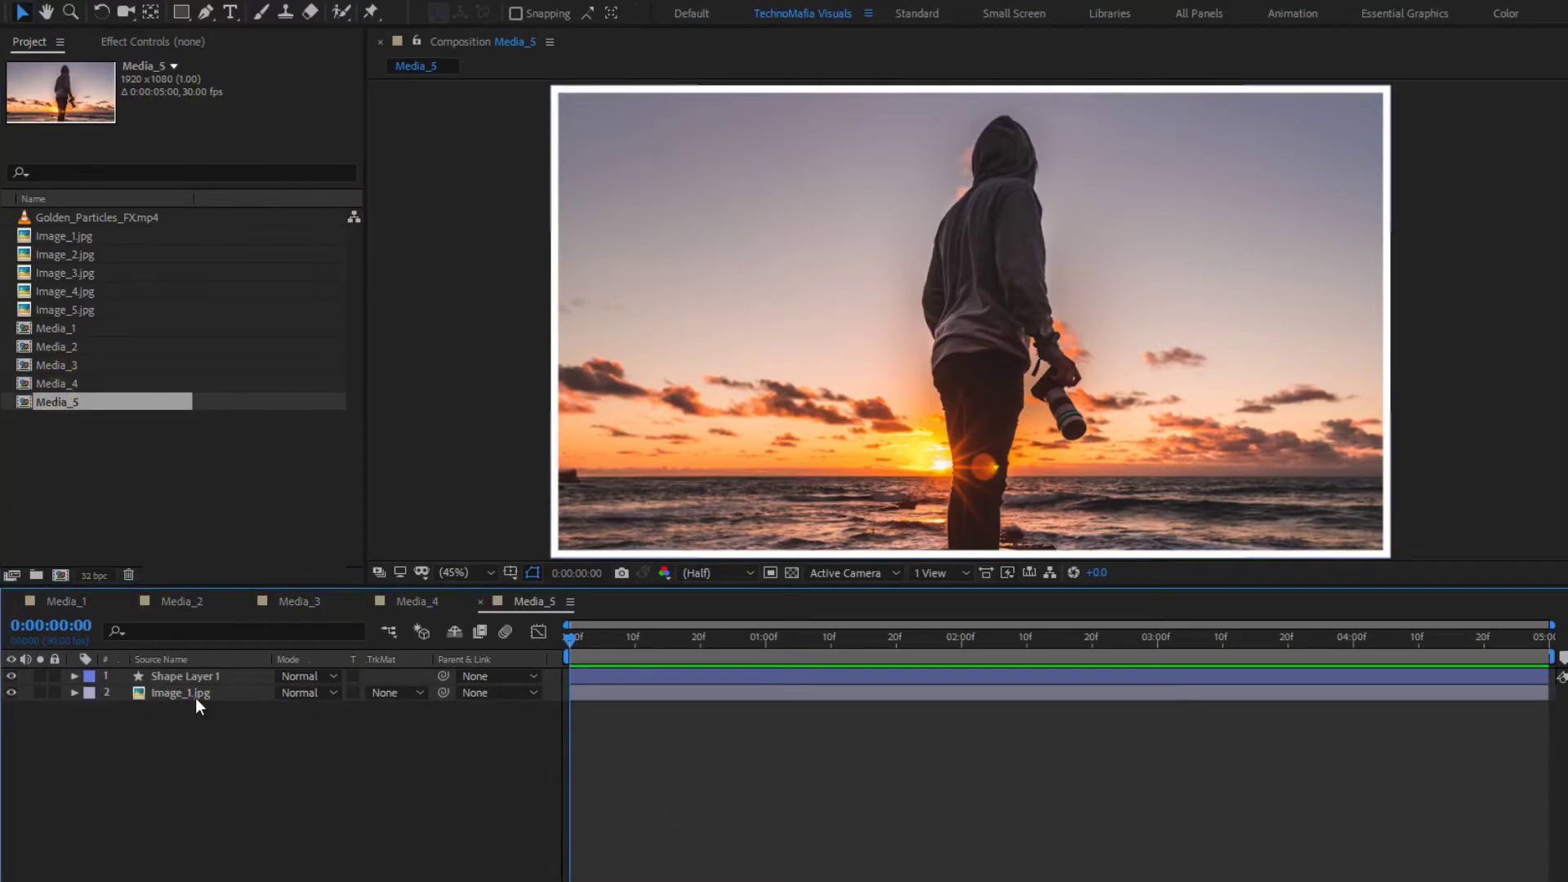
left_click(82, 312)
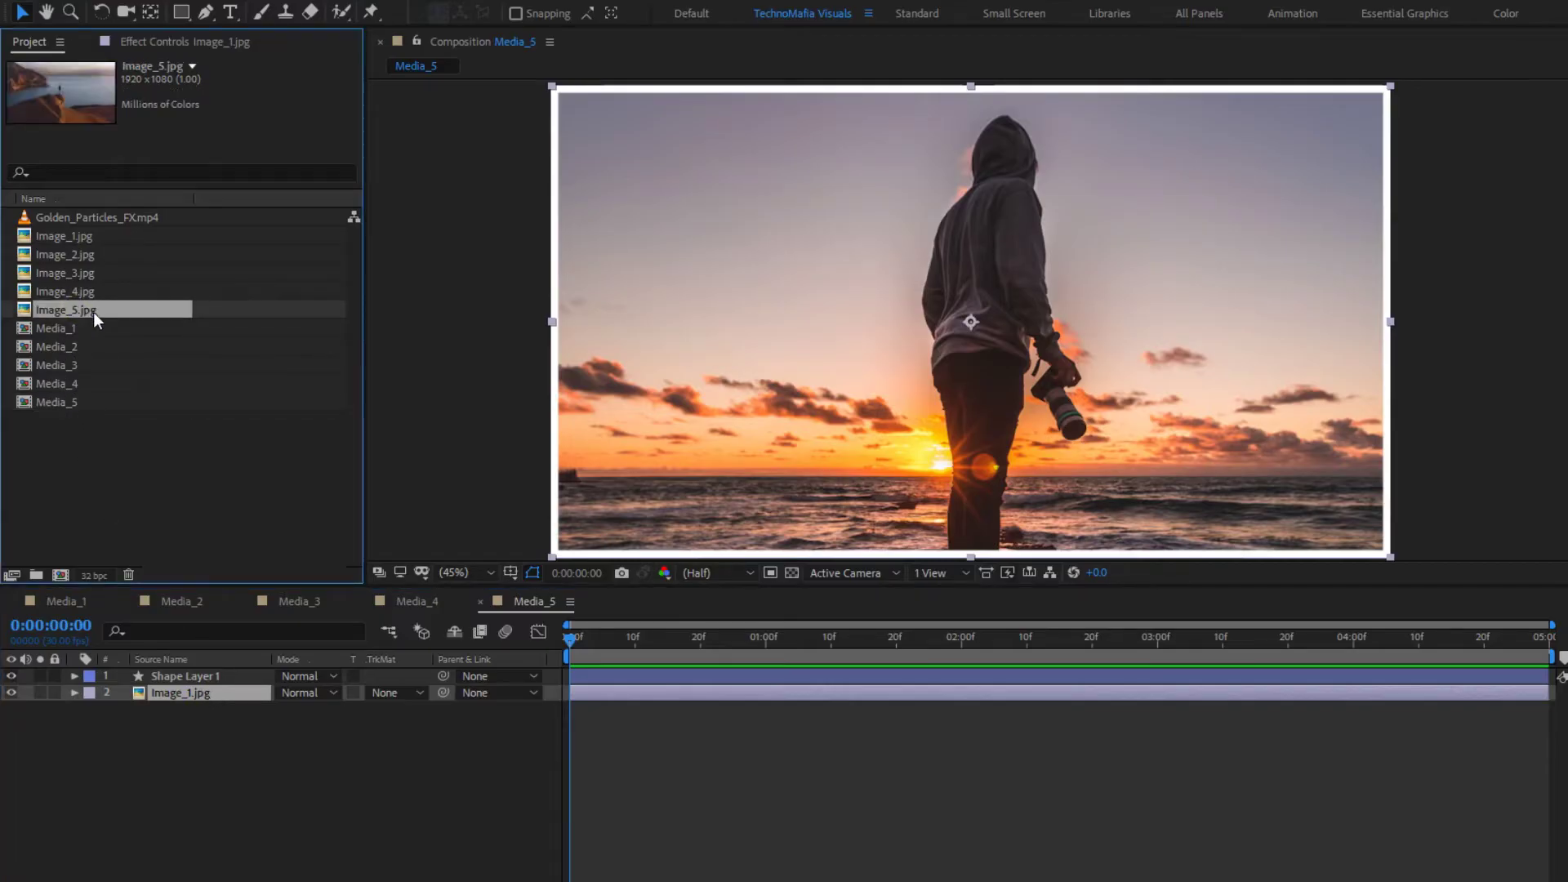
key("alt")
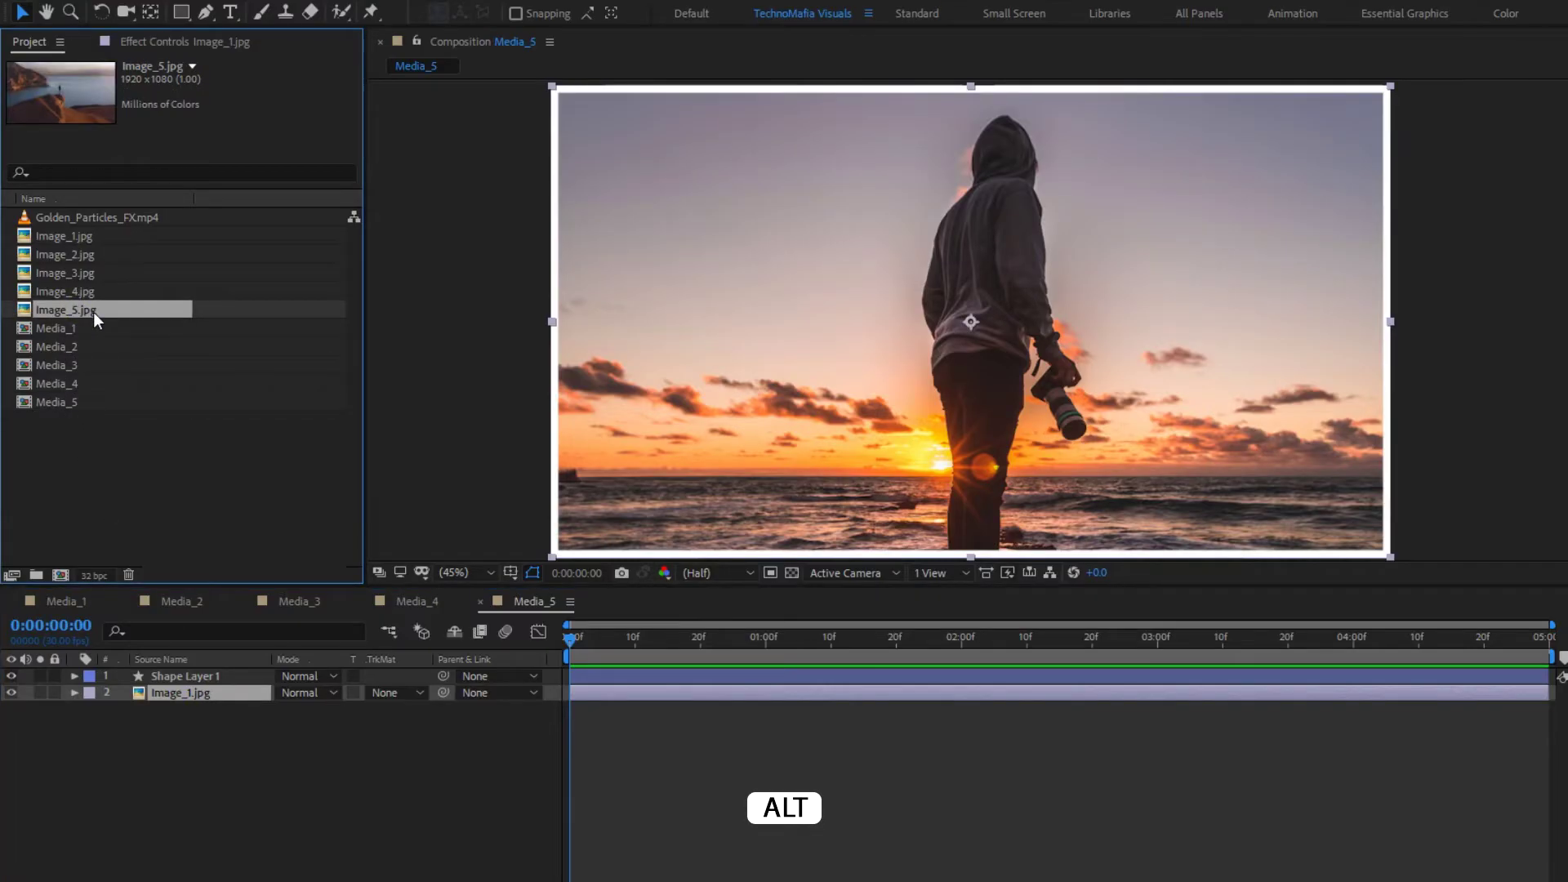
left_click_drag(93, 312, 228, 694)
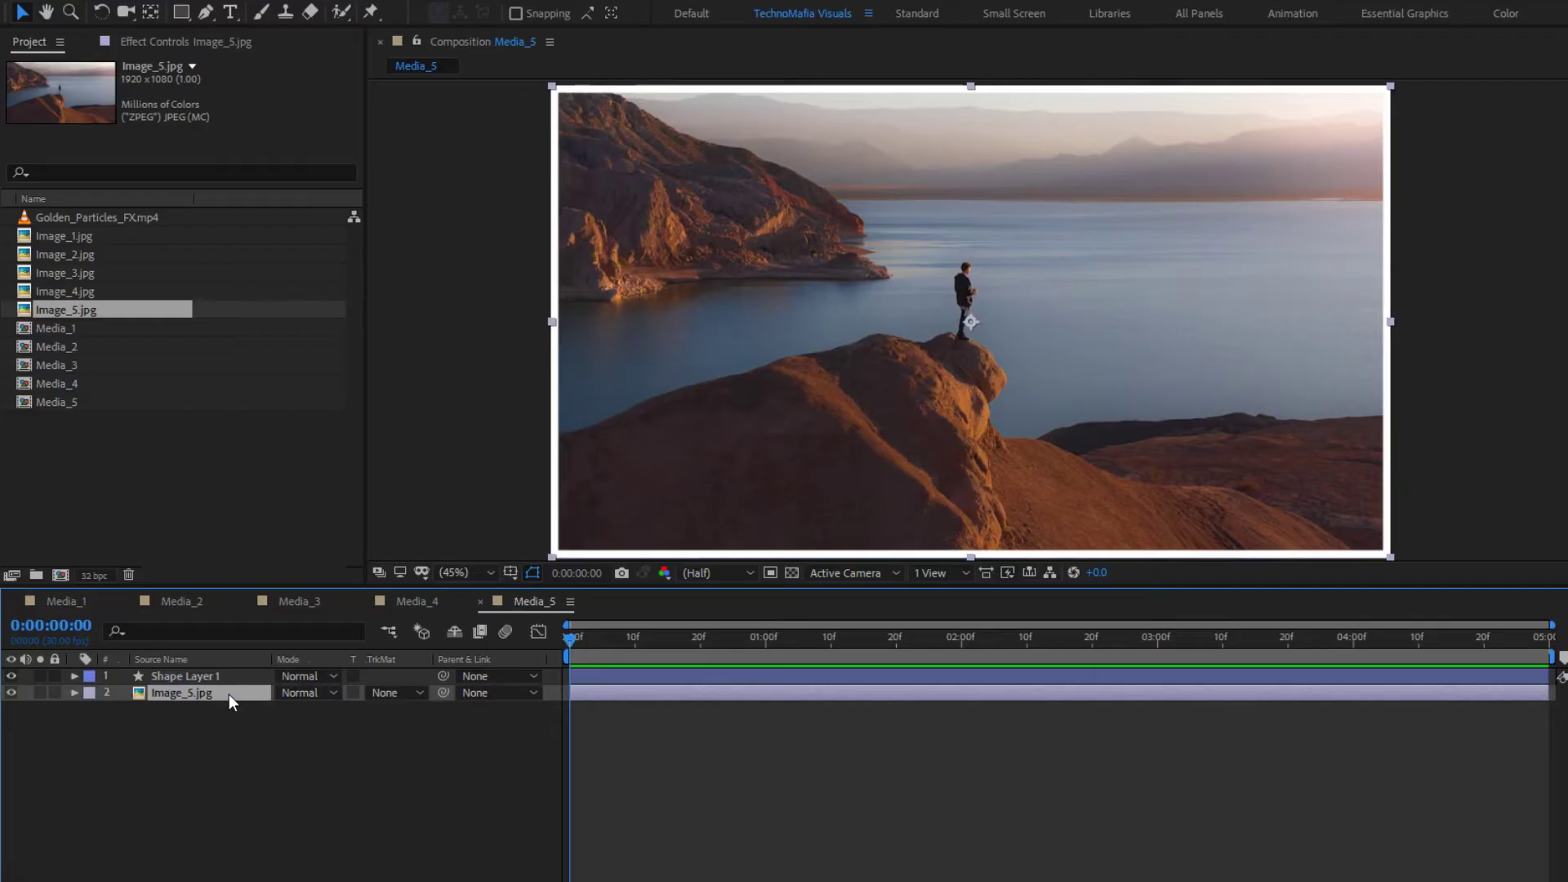
Step: Replace the source of the Image_1.jpg layer in Media_4 with Image_4.jpg
left_click(415, 602)
left_click(178, 697)
key("alt")
left_click_drag(62, 292, 194, 696)
Step: Replace the source of the Image_1.jpg layer in Media_3 with Image_3.jpg
left_click(302, 602)
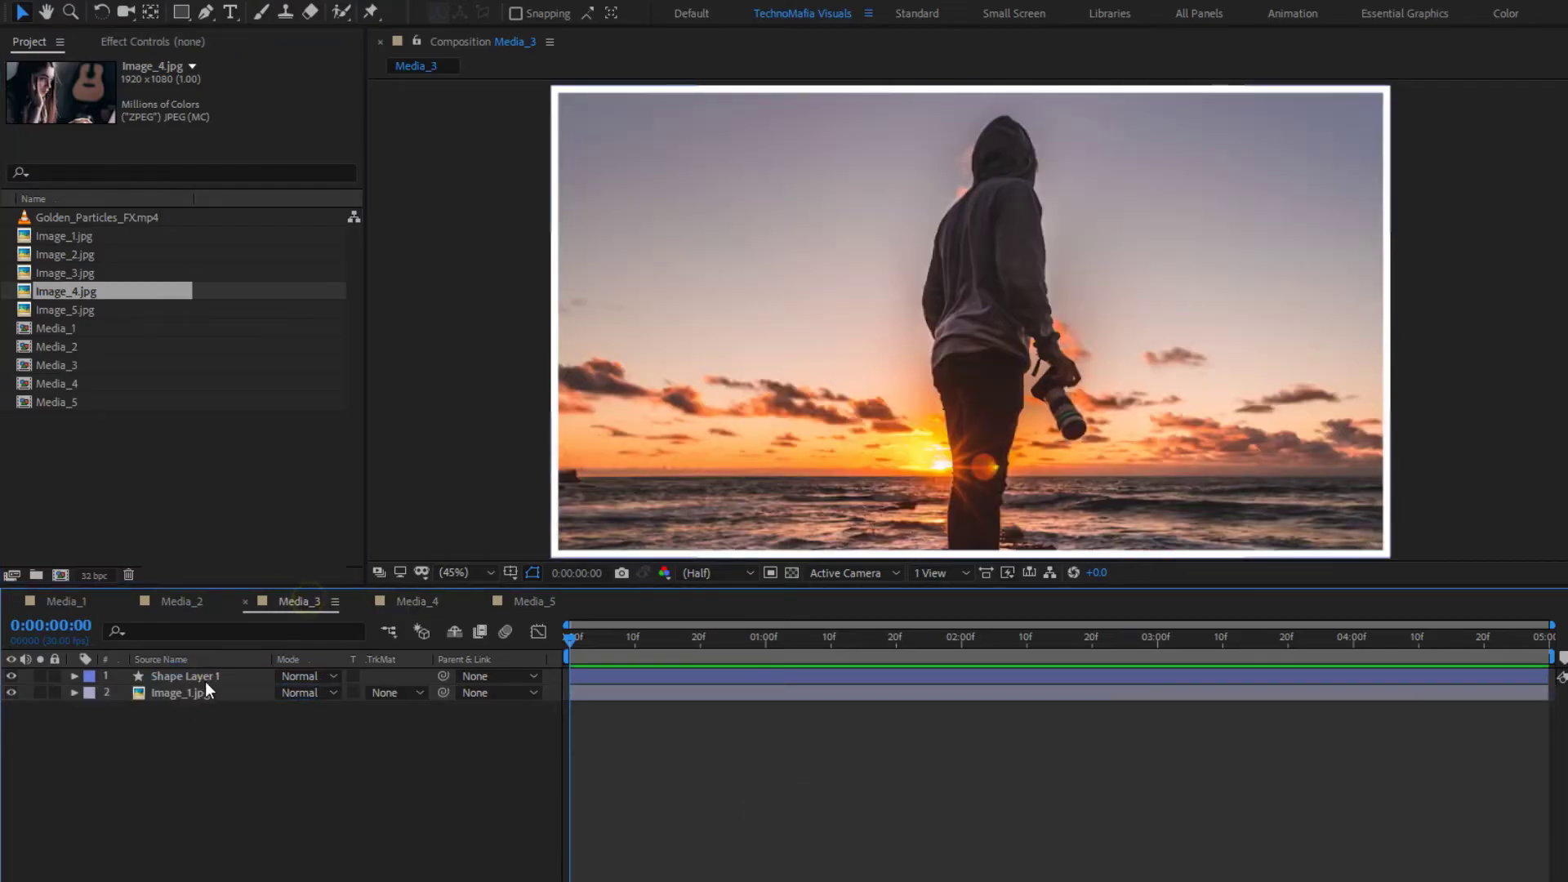
left_click(57, 276)
key("alt")
left_click_drag(57, 284, 193, 700)
Step: Replace the source of the Image_1.jpg layer in Media_2 with Image_2.jpg
left_click(175, 602)
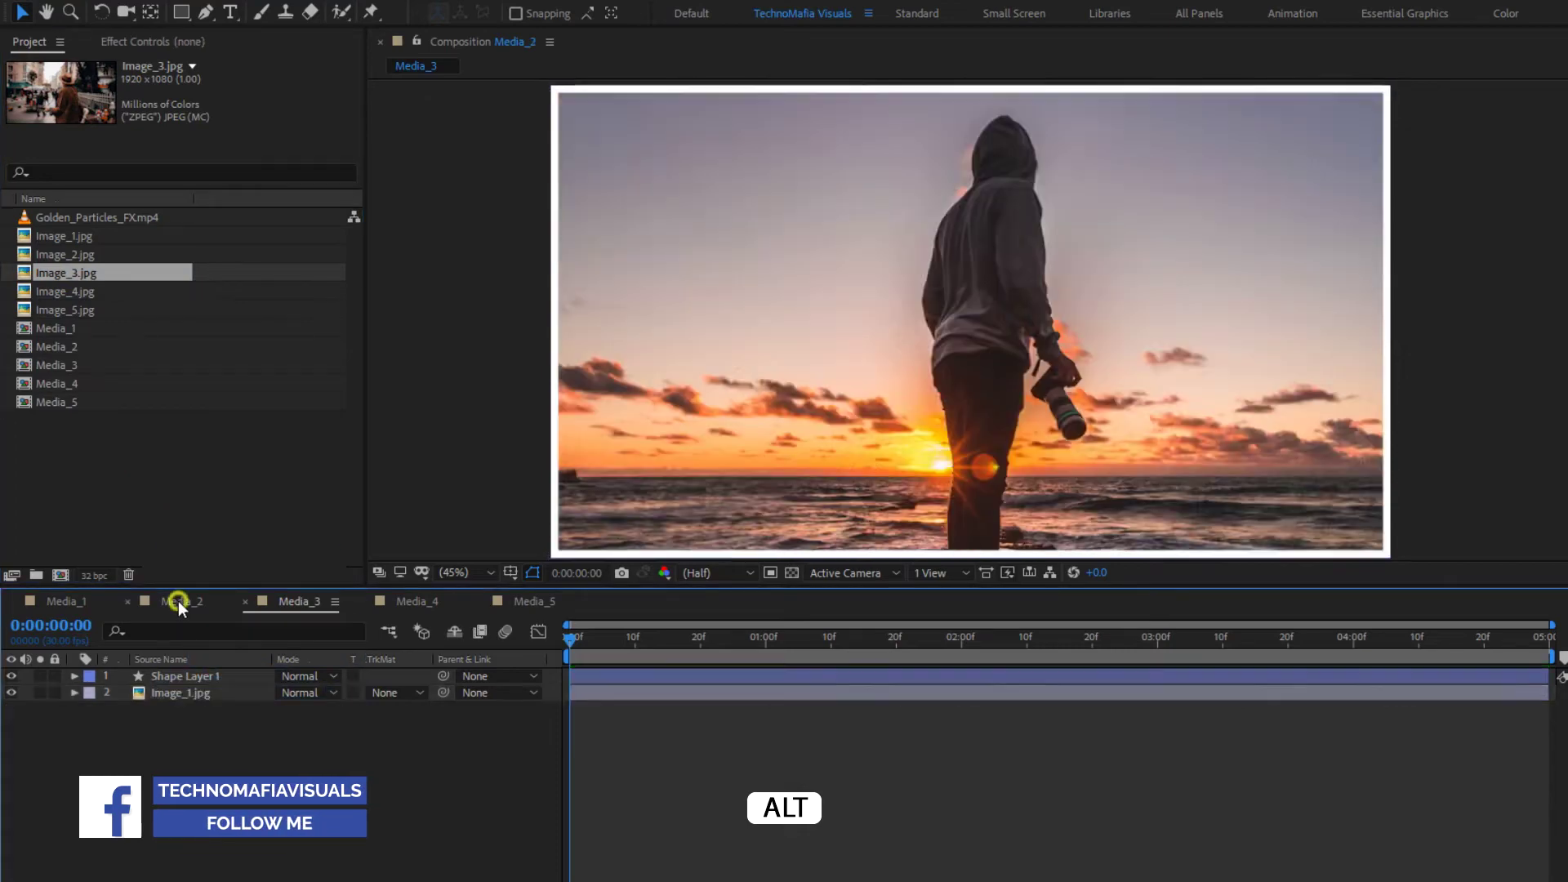
left_click(66, 255)
key("alt")
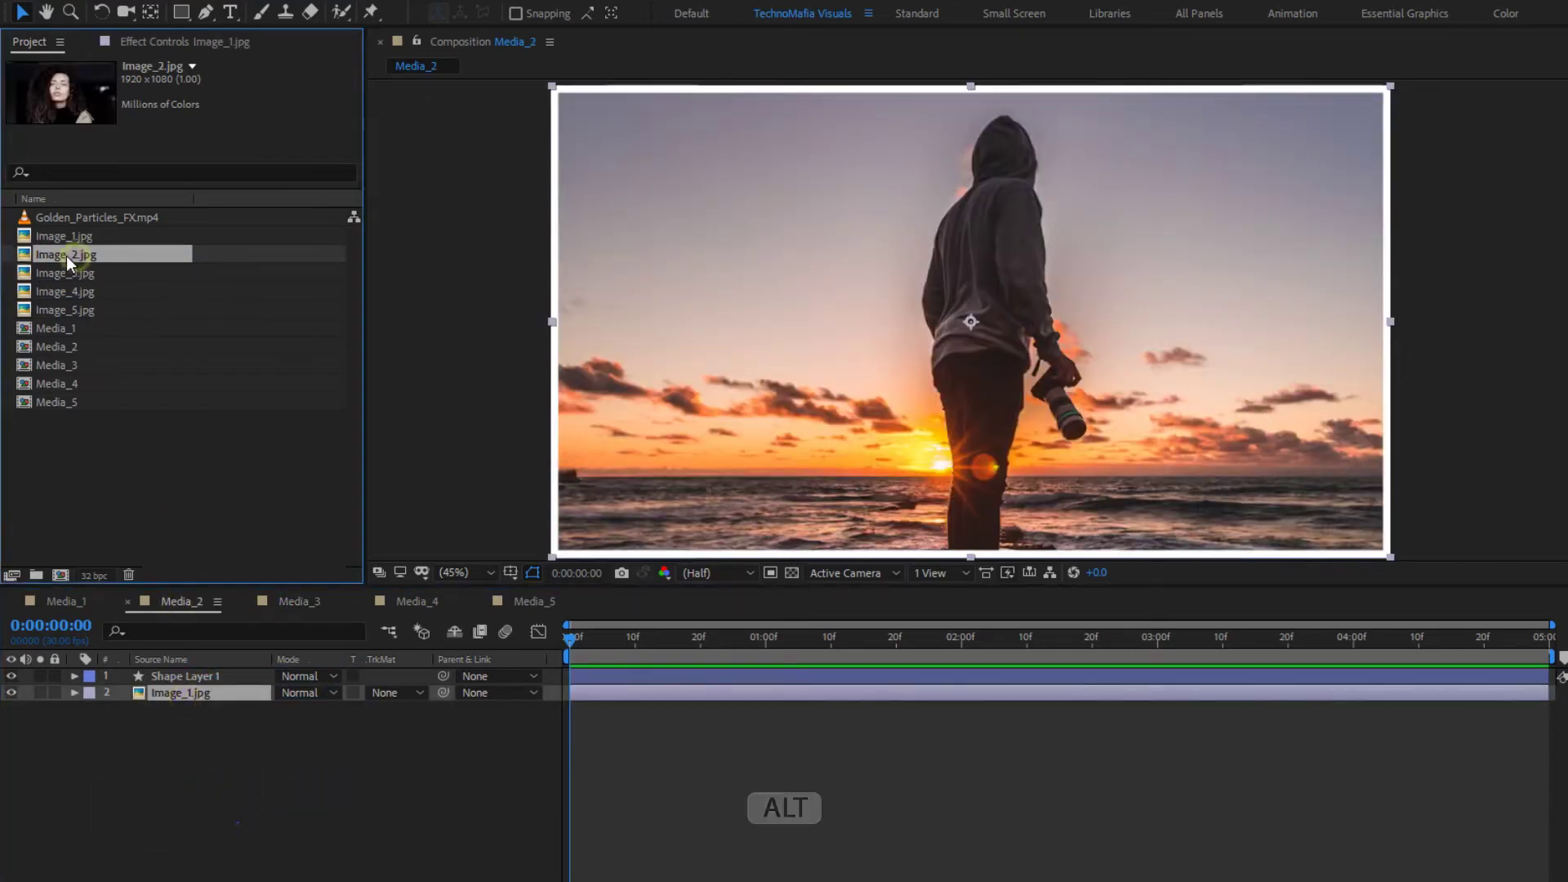
left_click_drag(66, 255, 193, 698)
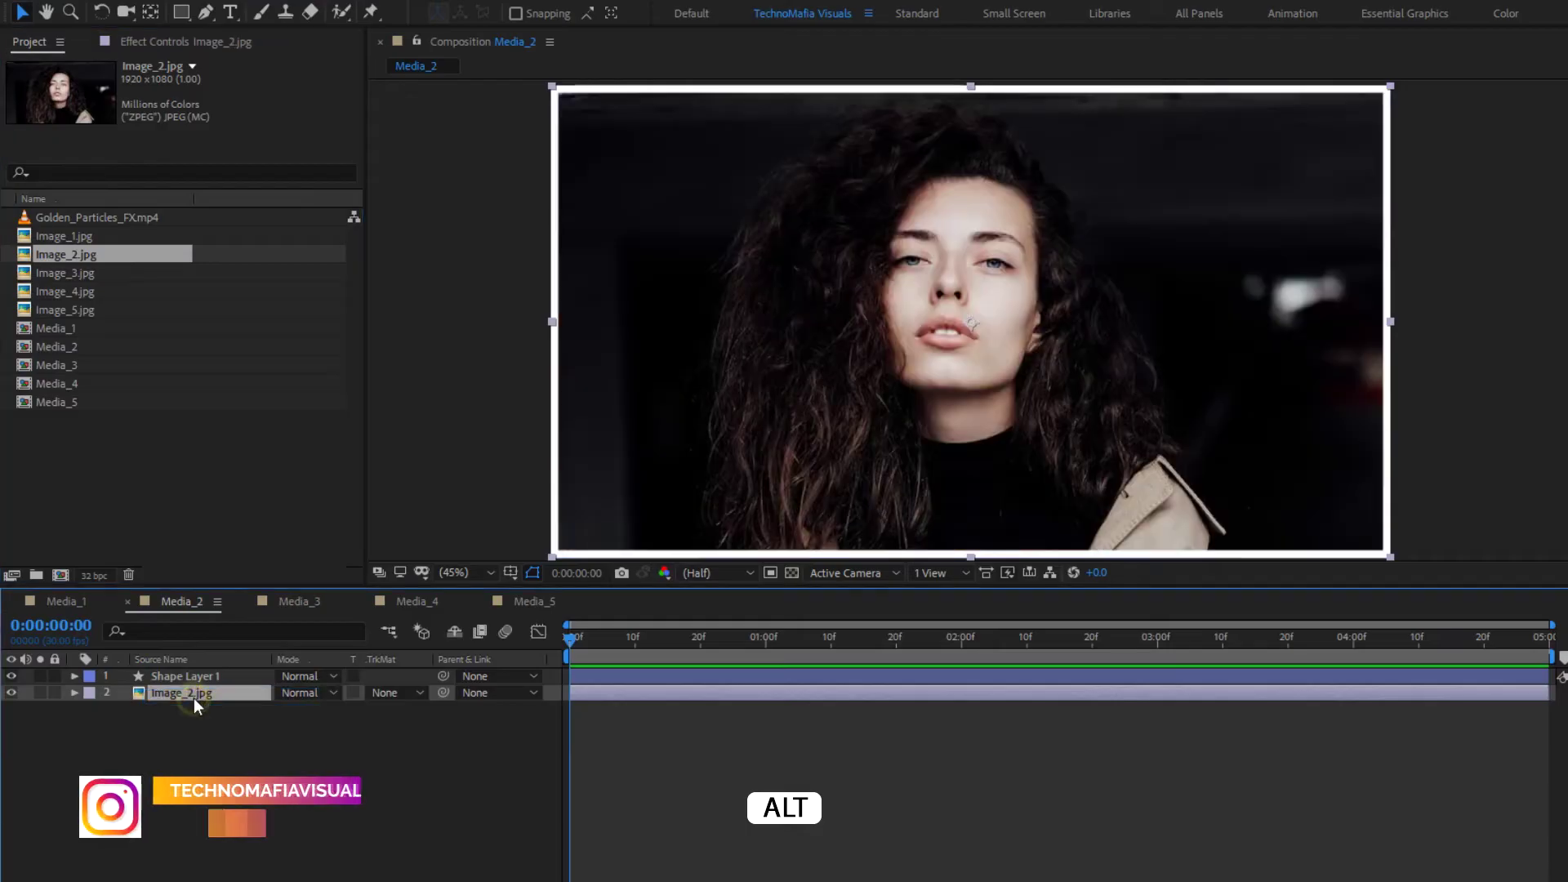
Step: Check the framed image in each composition from Media_1 to Media_5
left_click(70, 603)
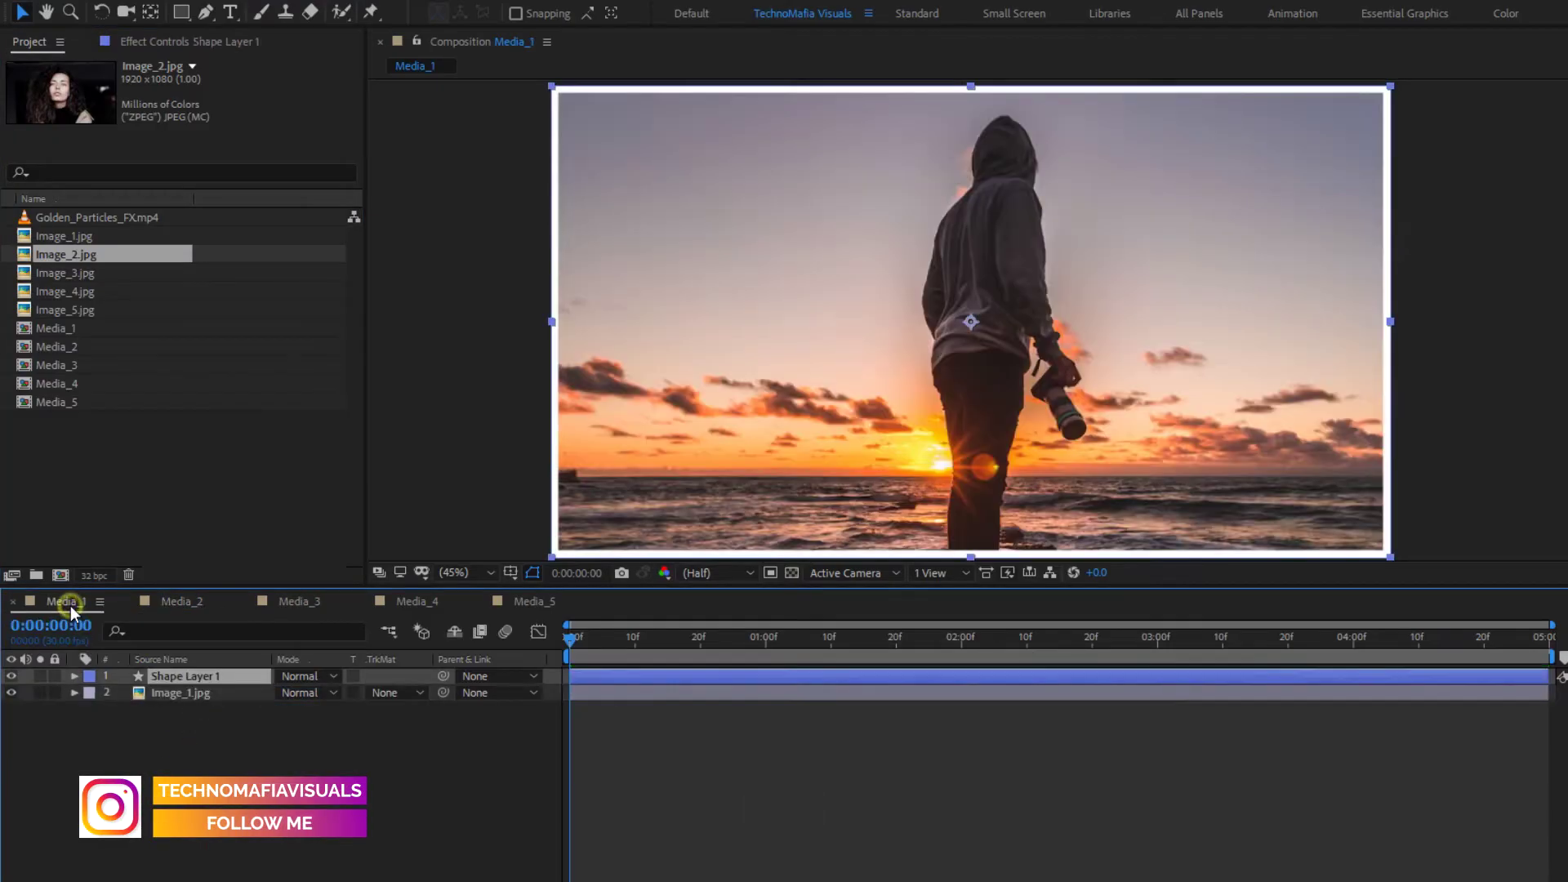
left_click(173, 604)
left_click(282, 602)
left_click(402, 602)
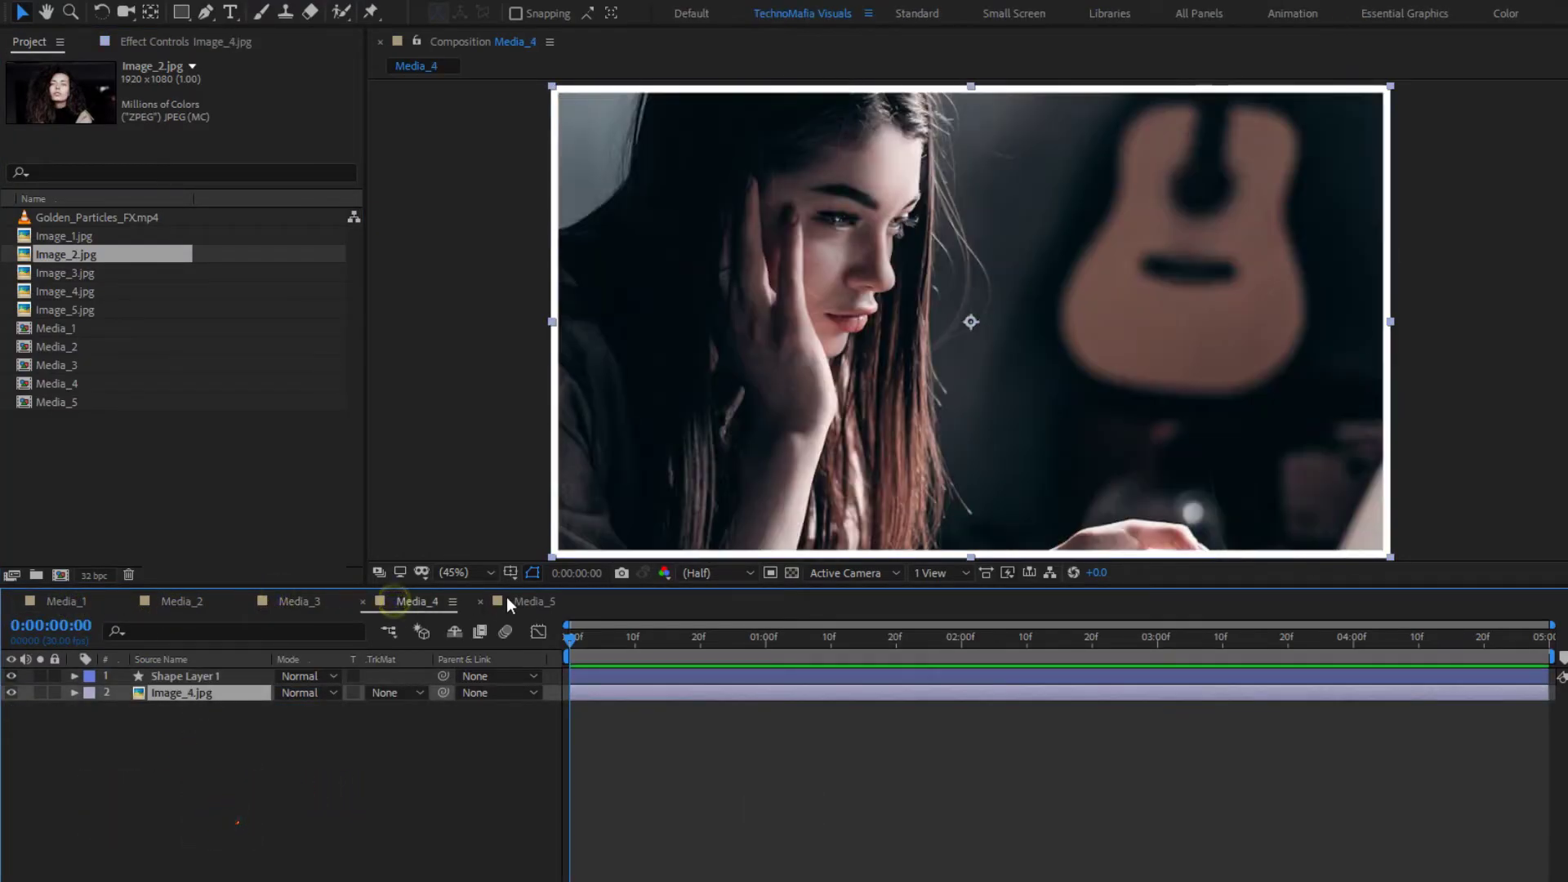
left_click(522, 601)
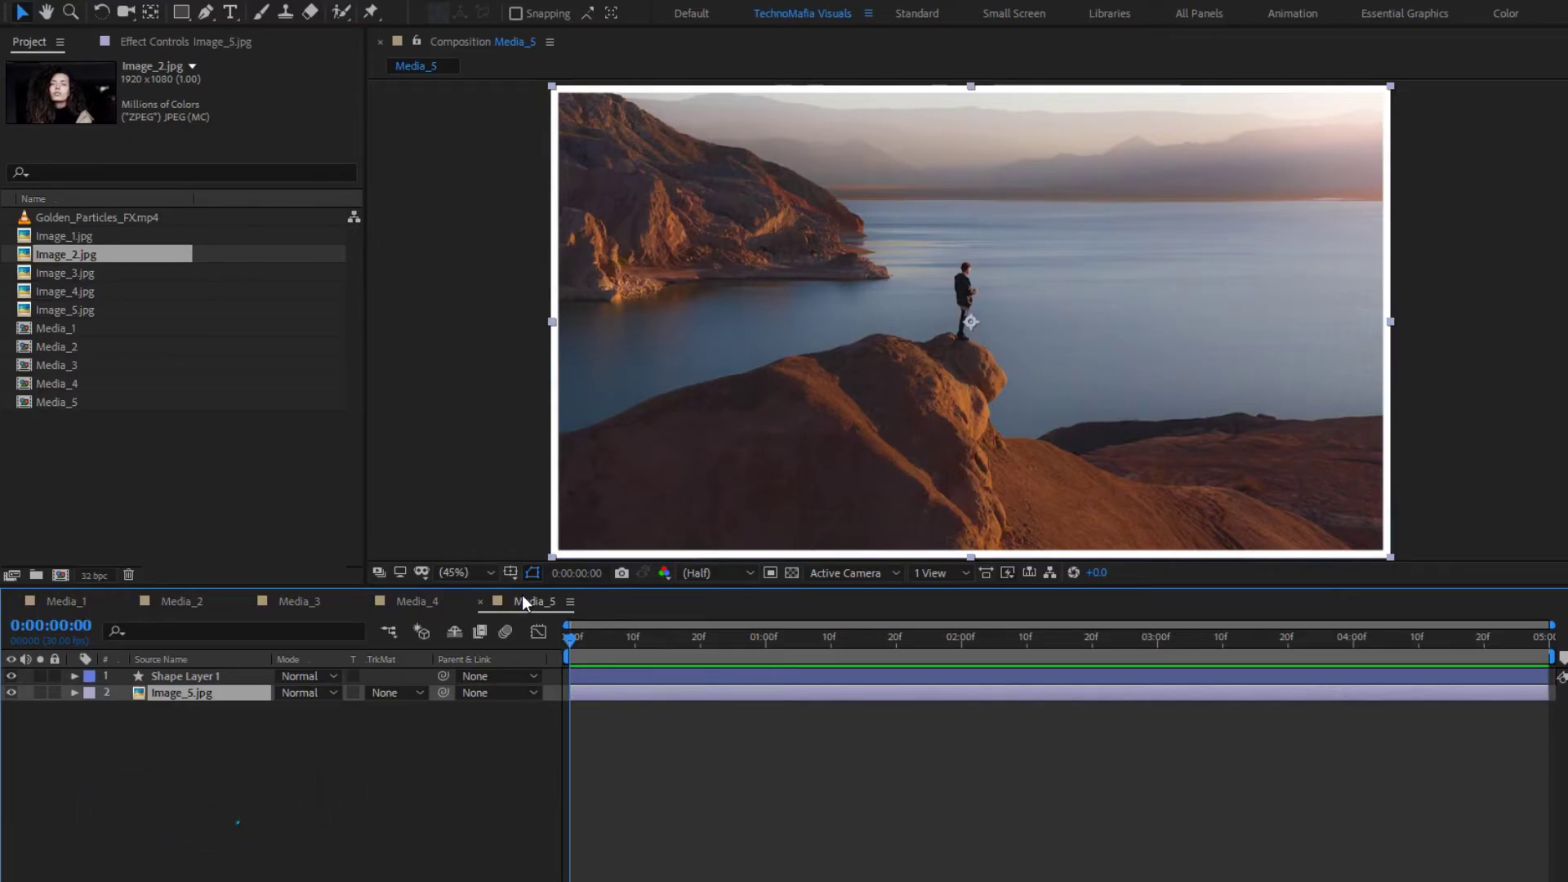
Step: Create a 1080p, 30 fps, five-second composition named Slideshow
left_click(61, 575)
type("Slideshow")
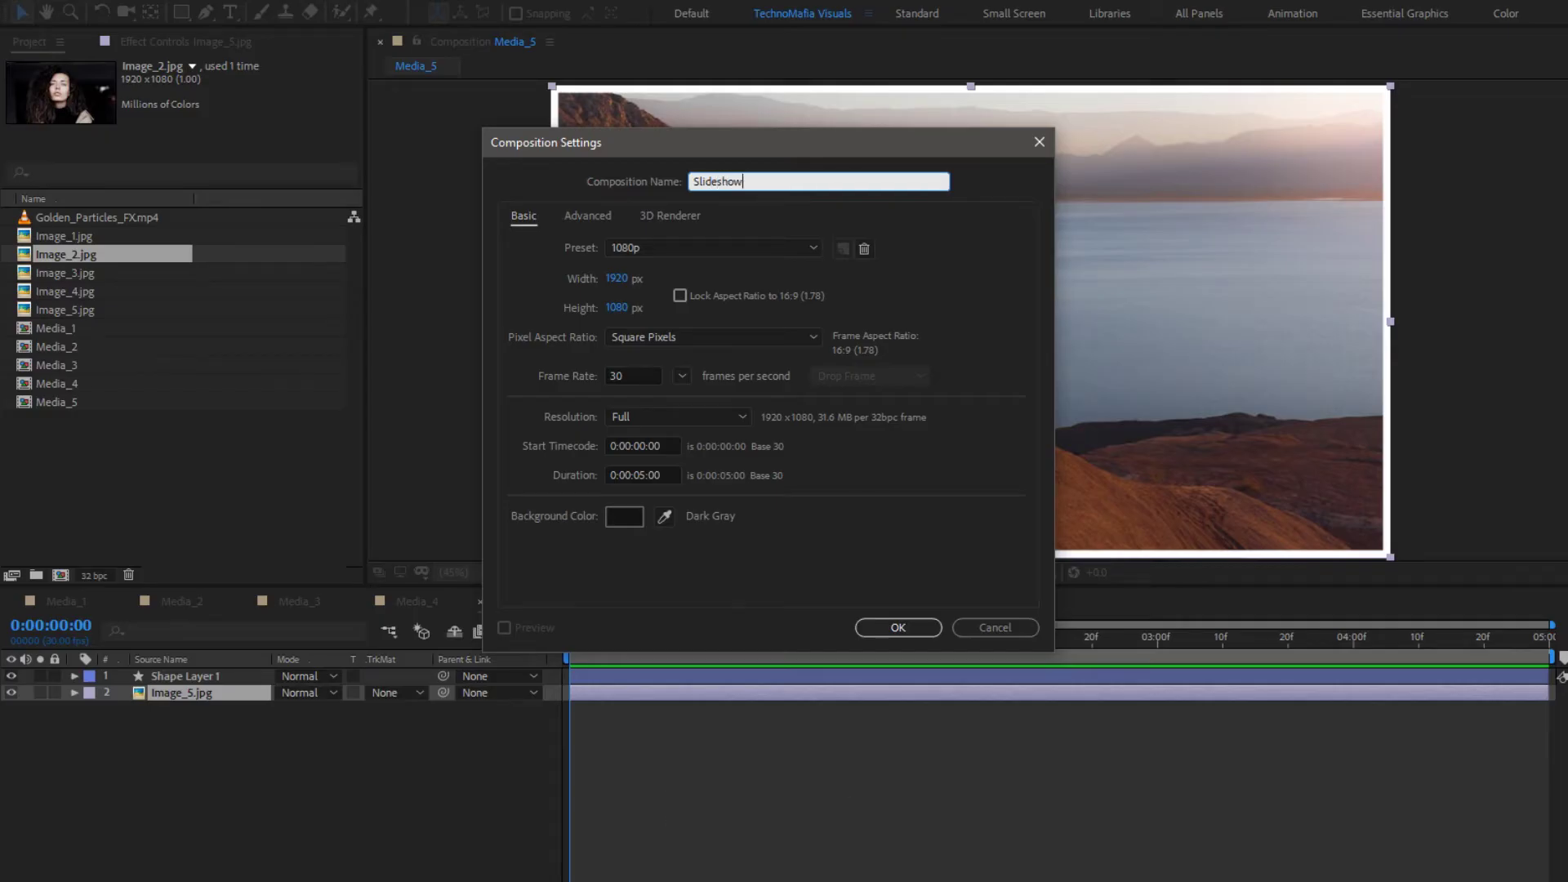
left_click(890, 625)
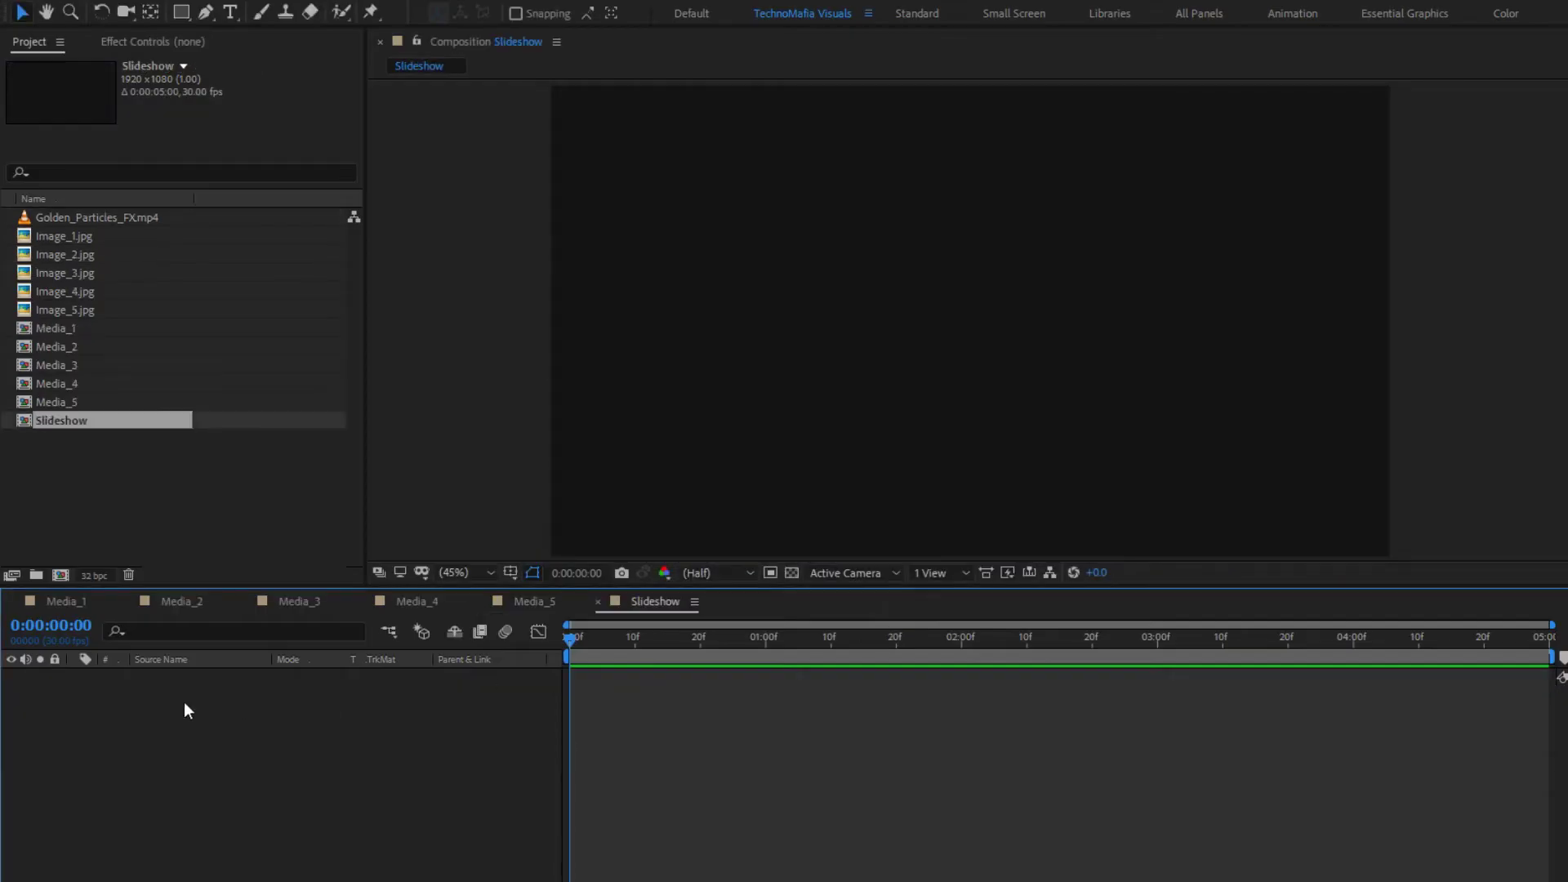
Step: Create a black 1920 x 1080 solid layer named BG in the Slideshow composition
right_click(157, 741)
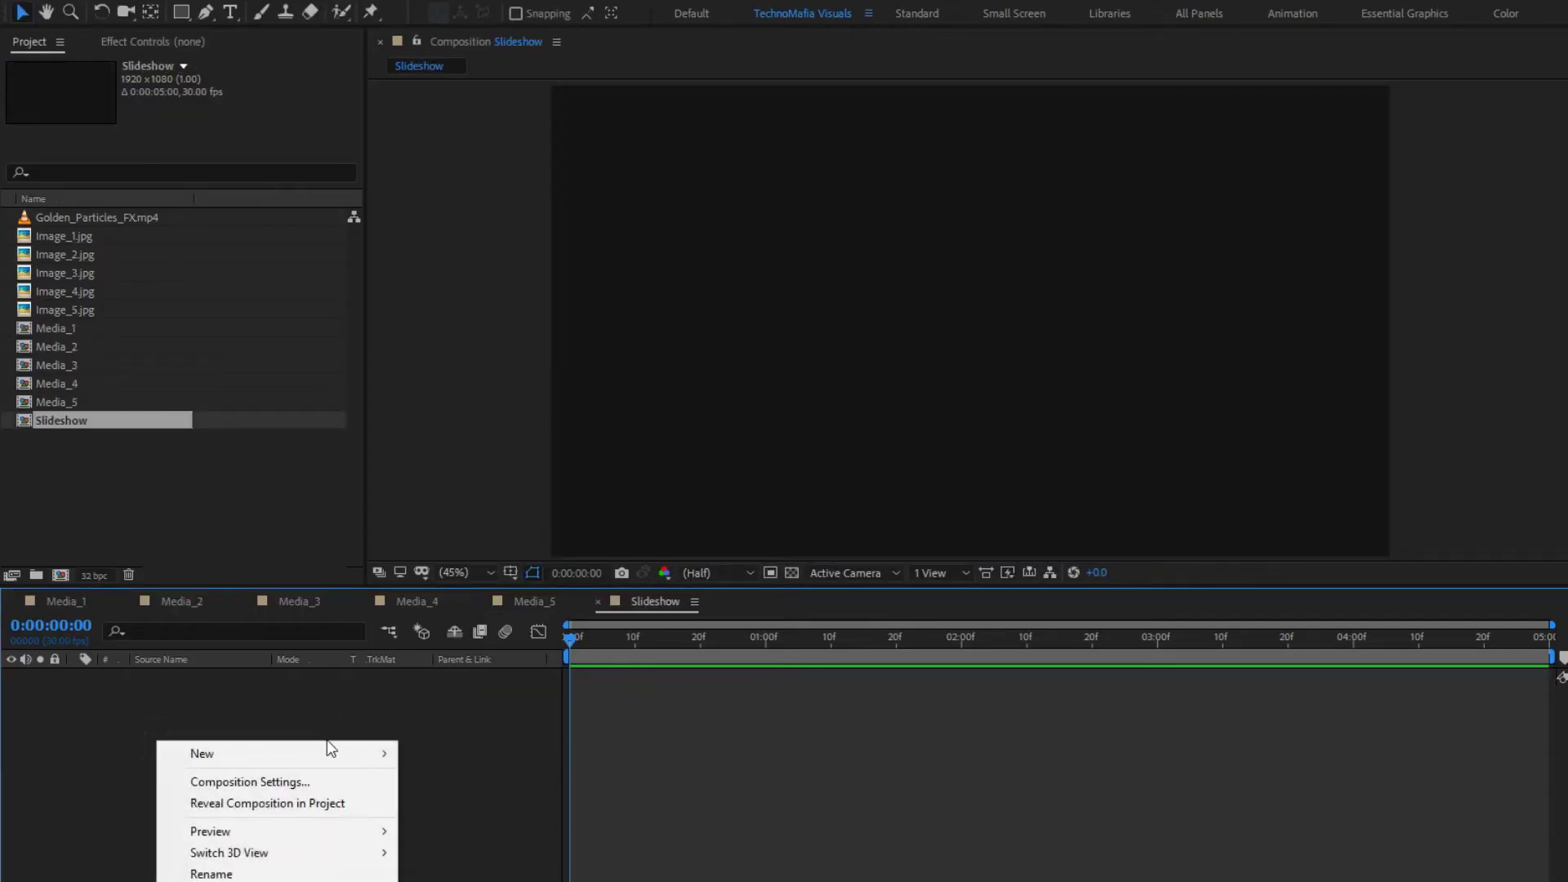
mouse_move(353, 753)
left_click(487, 803)
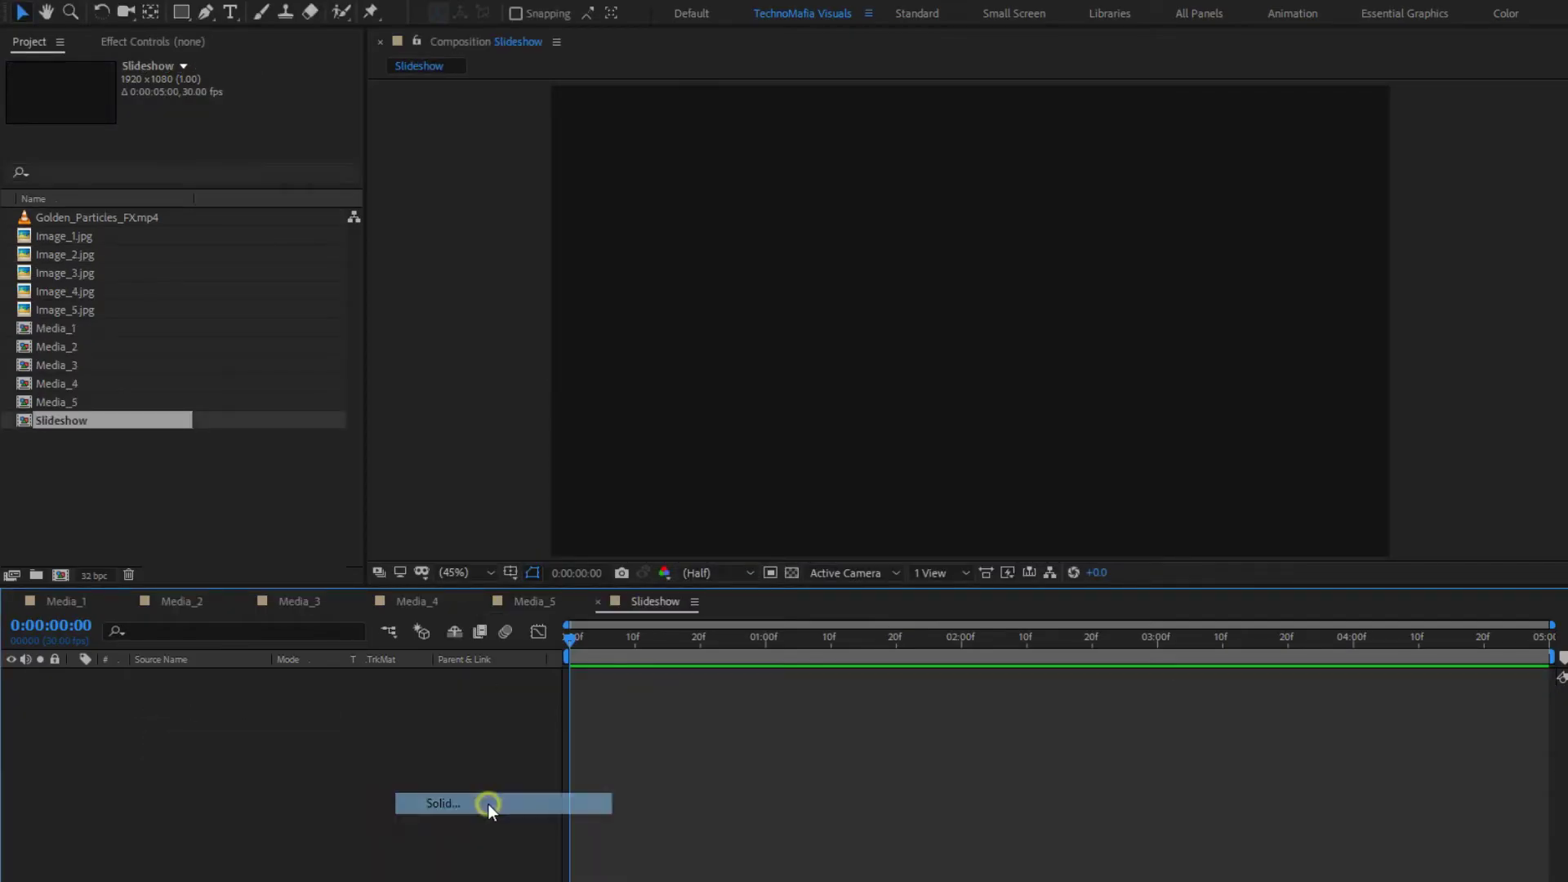
type("BG")
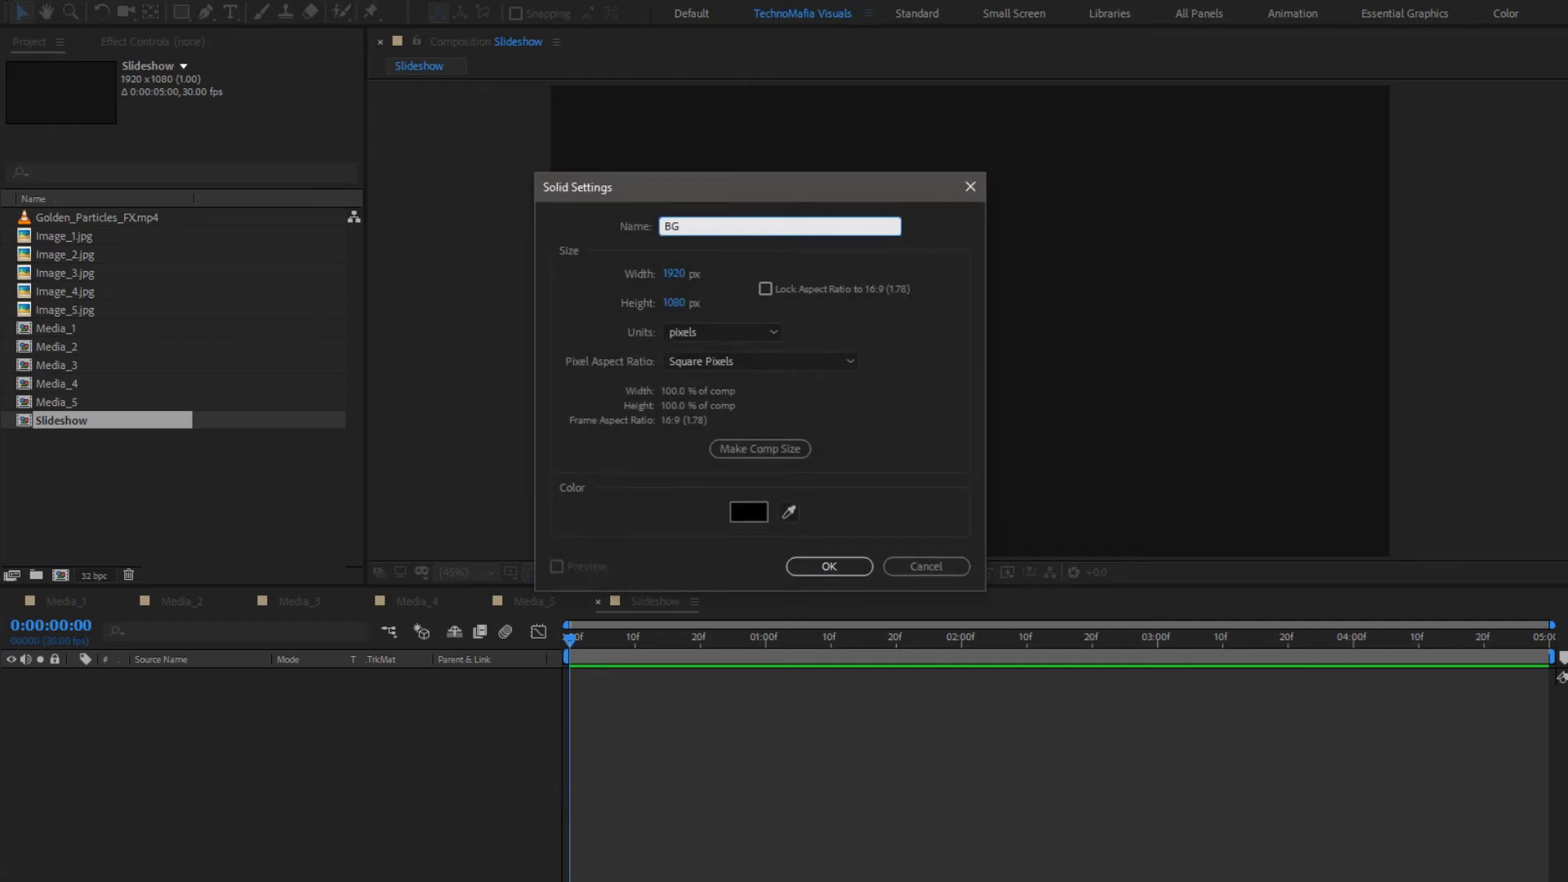
left_click(833, 569)
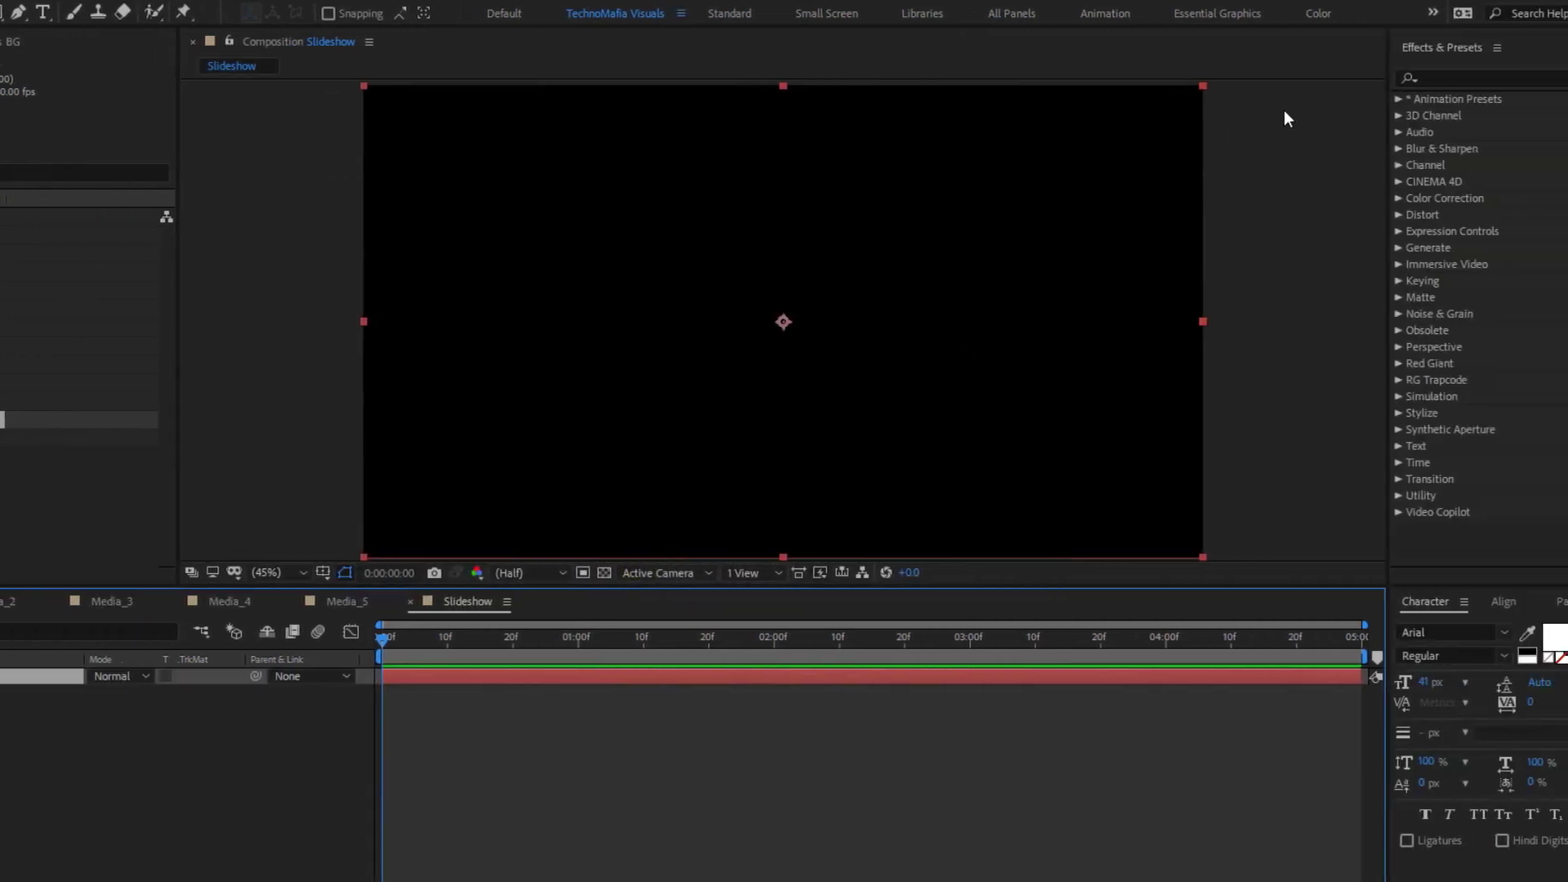
Step: Apply the Fill effect to the BG layer and set its color to dark gray 141414
left_click(1362, 77)
type("fill")
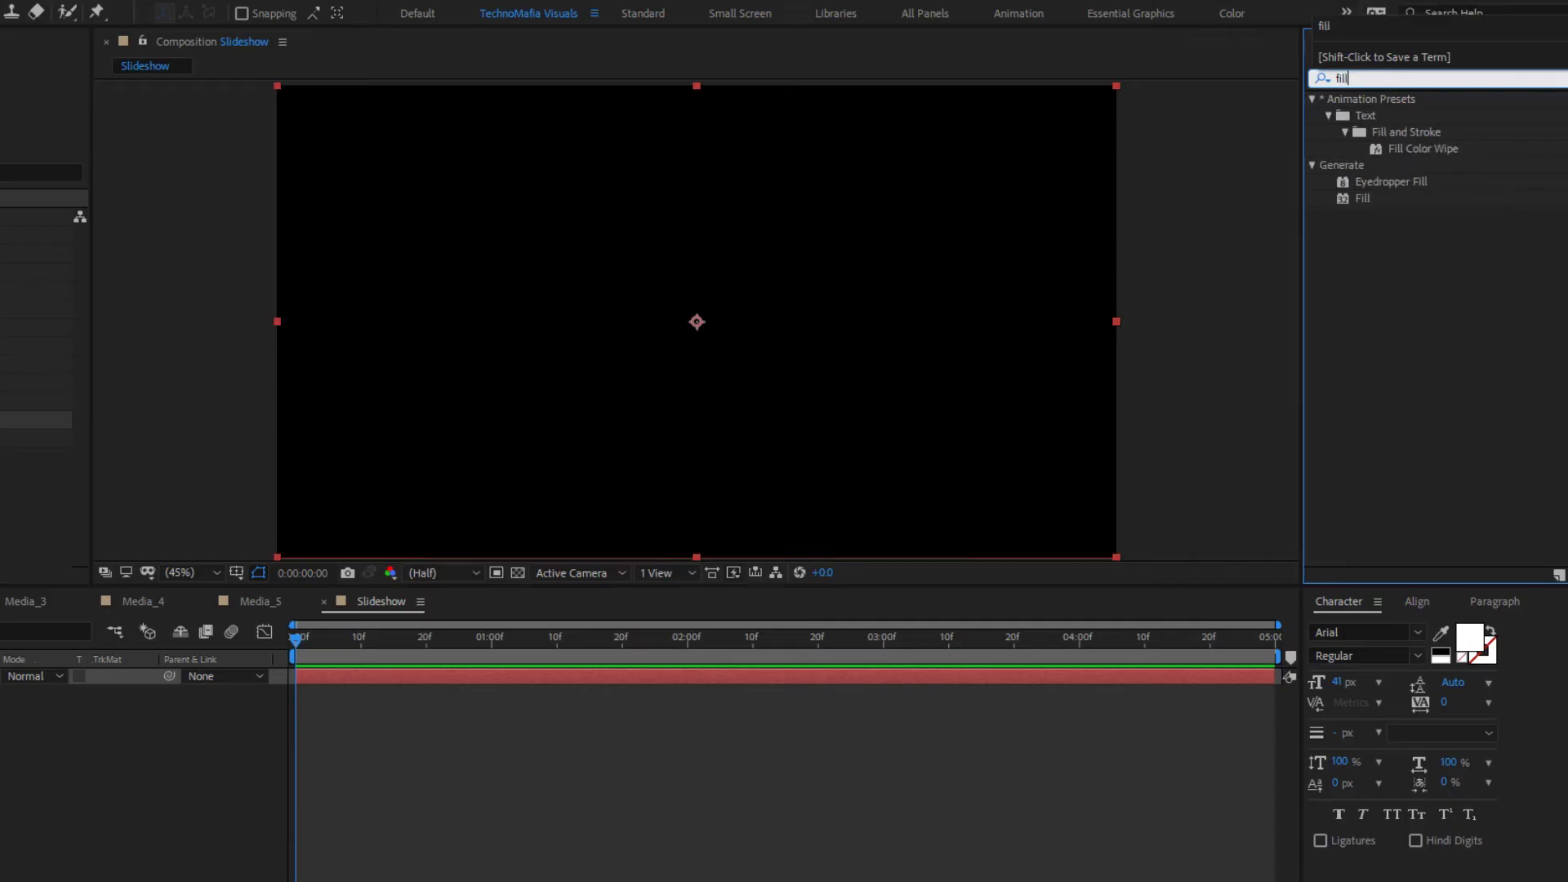
double_click(1366, 196)
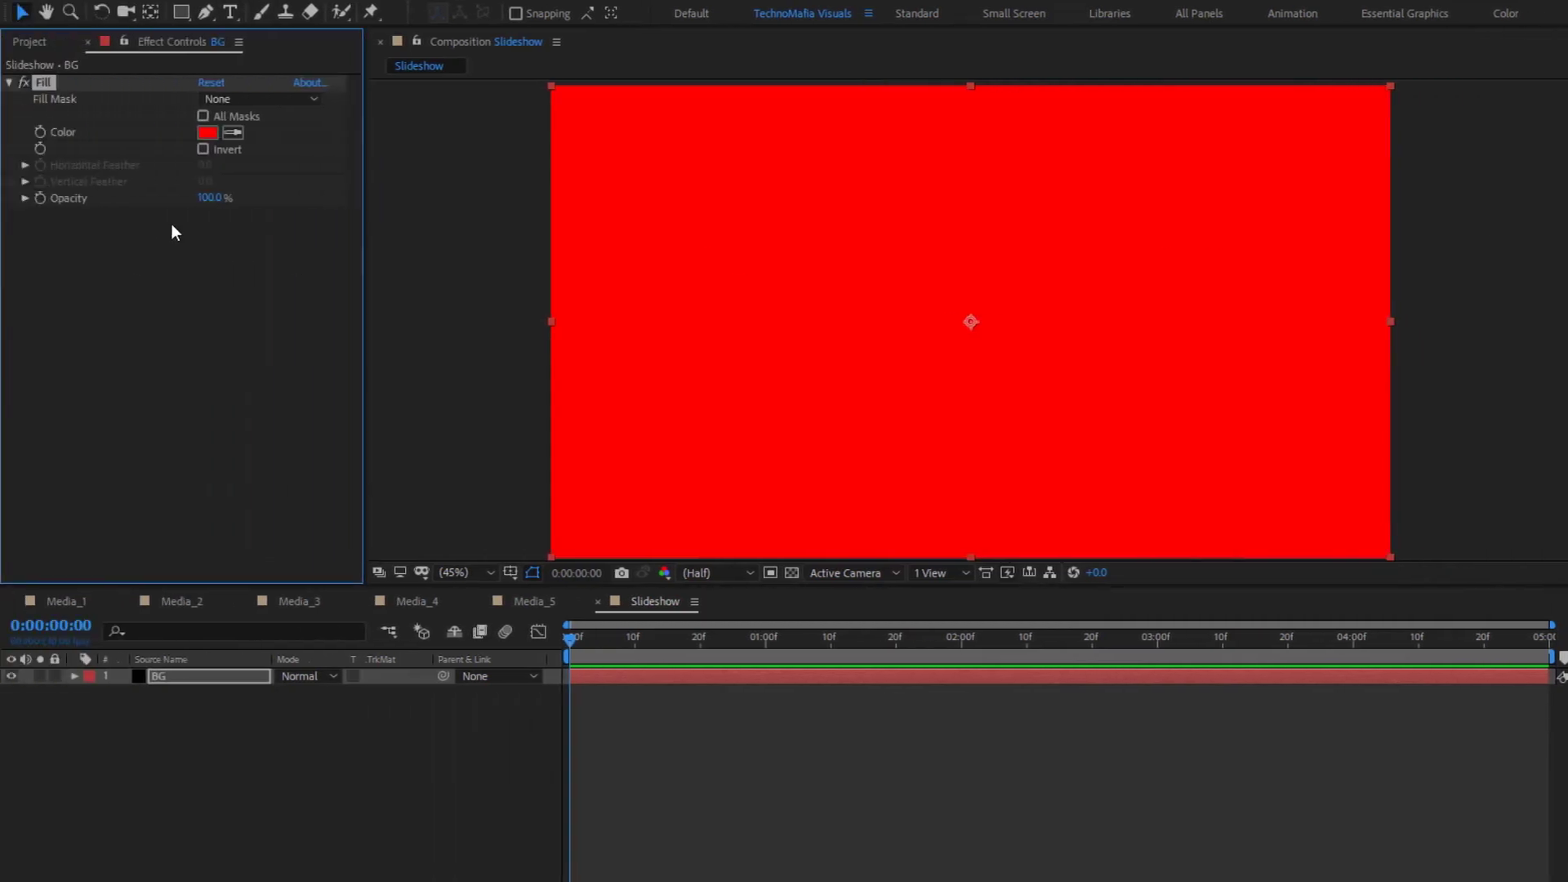
left_click(208, 132)
left_click_drag(261, 369, 236, 465)
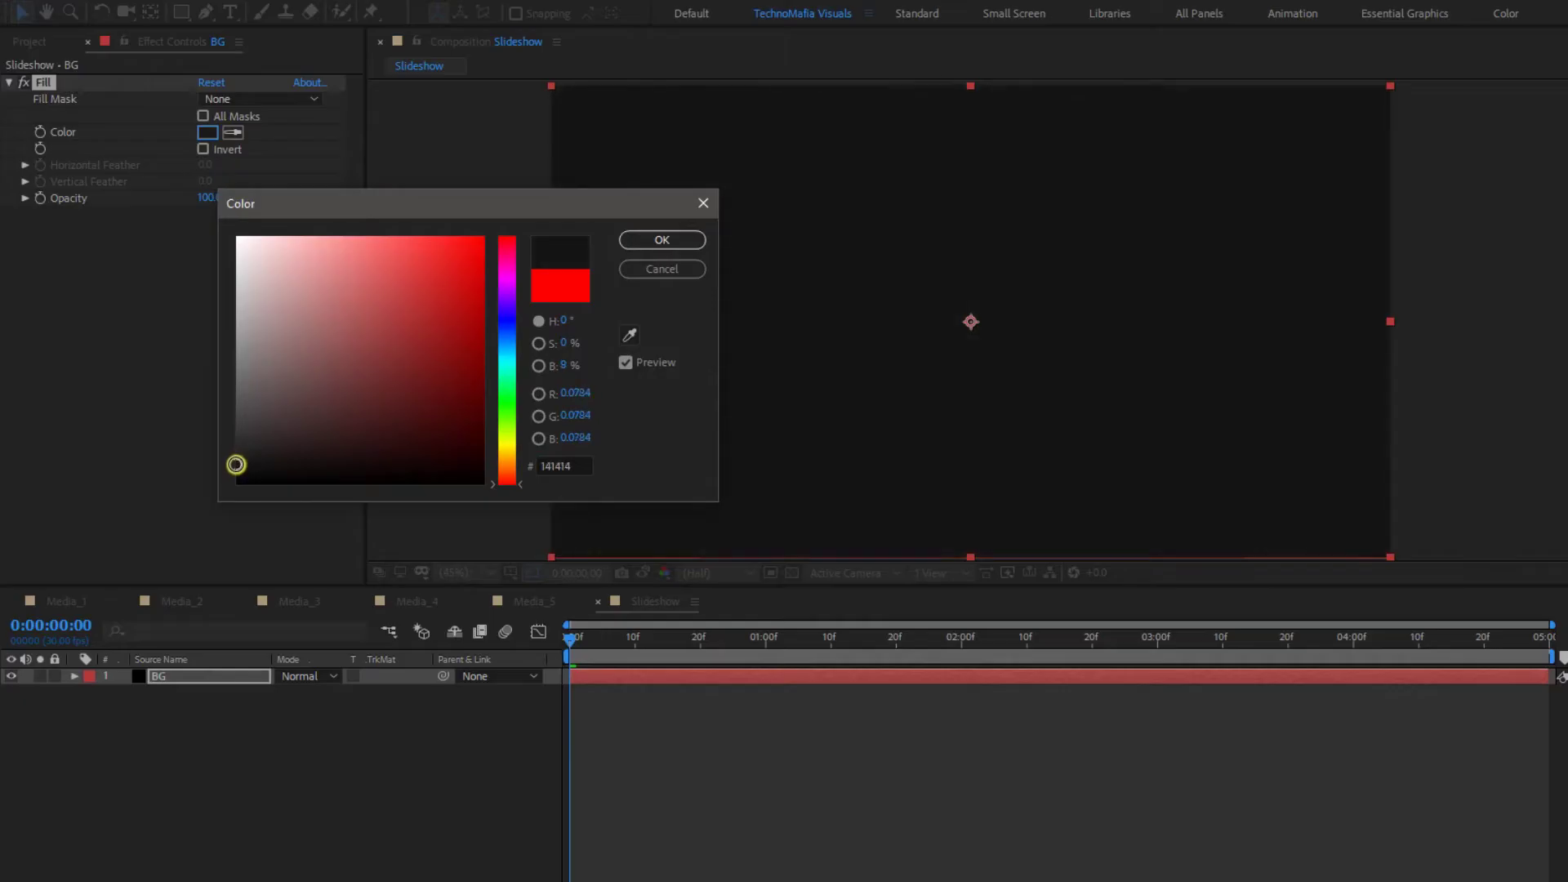
key("Return")
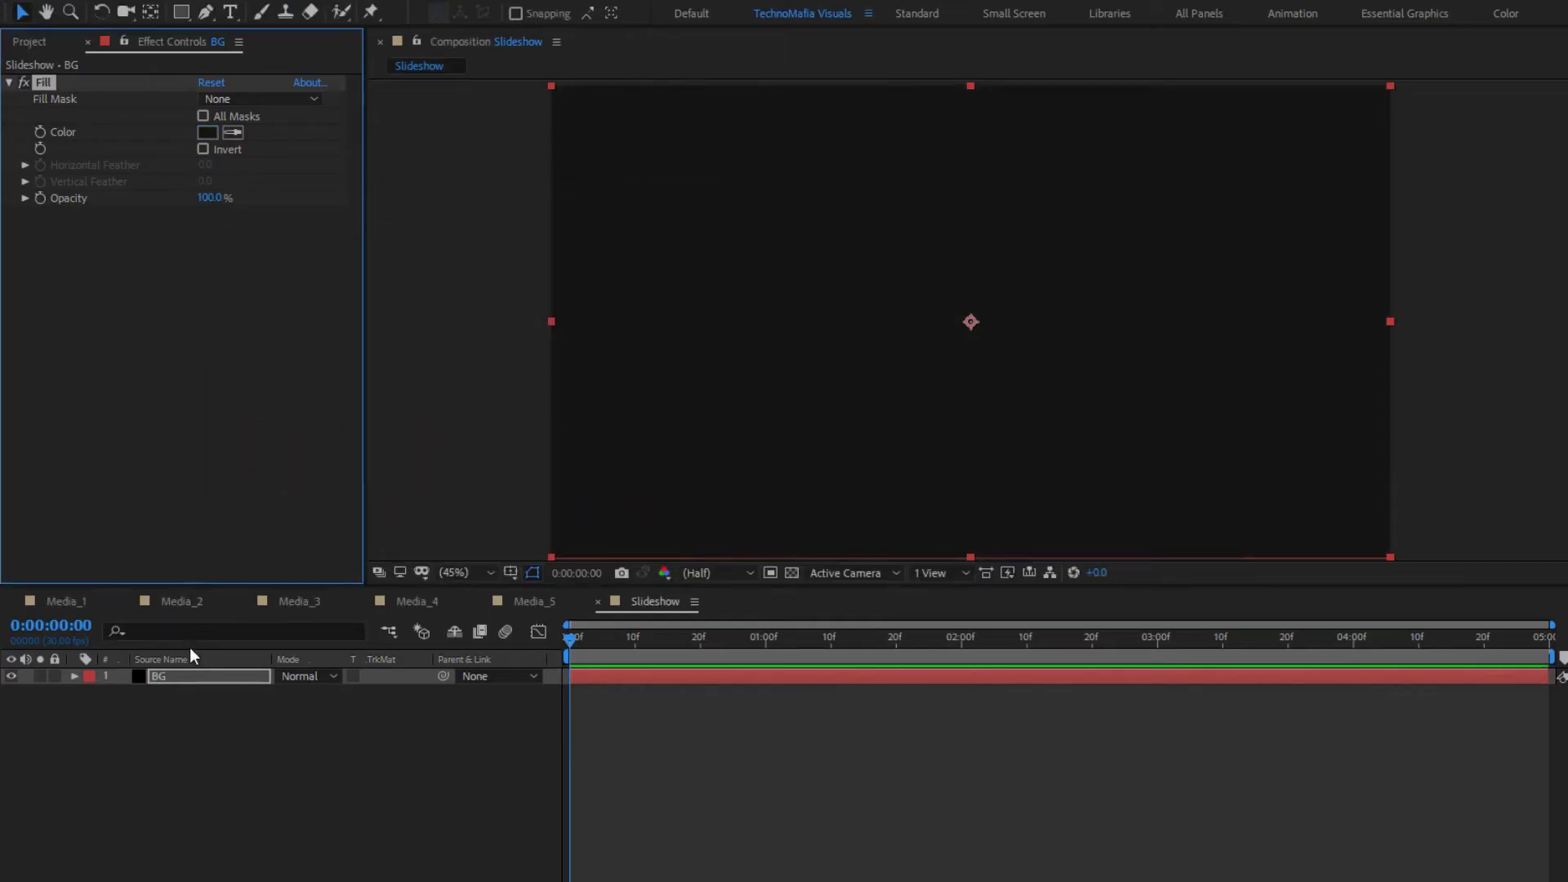
left_click(188, 722)
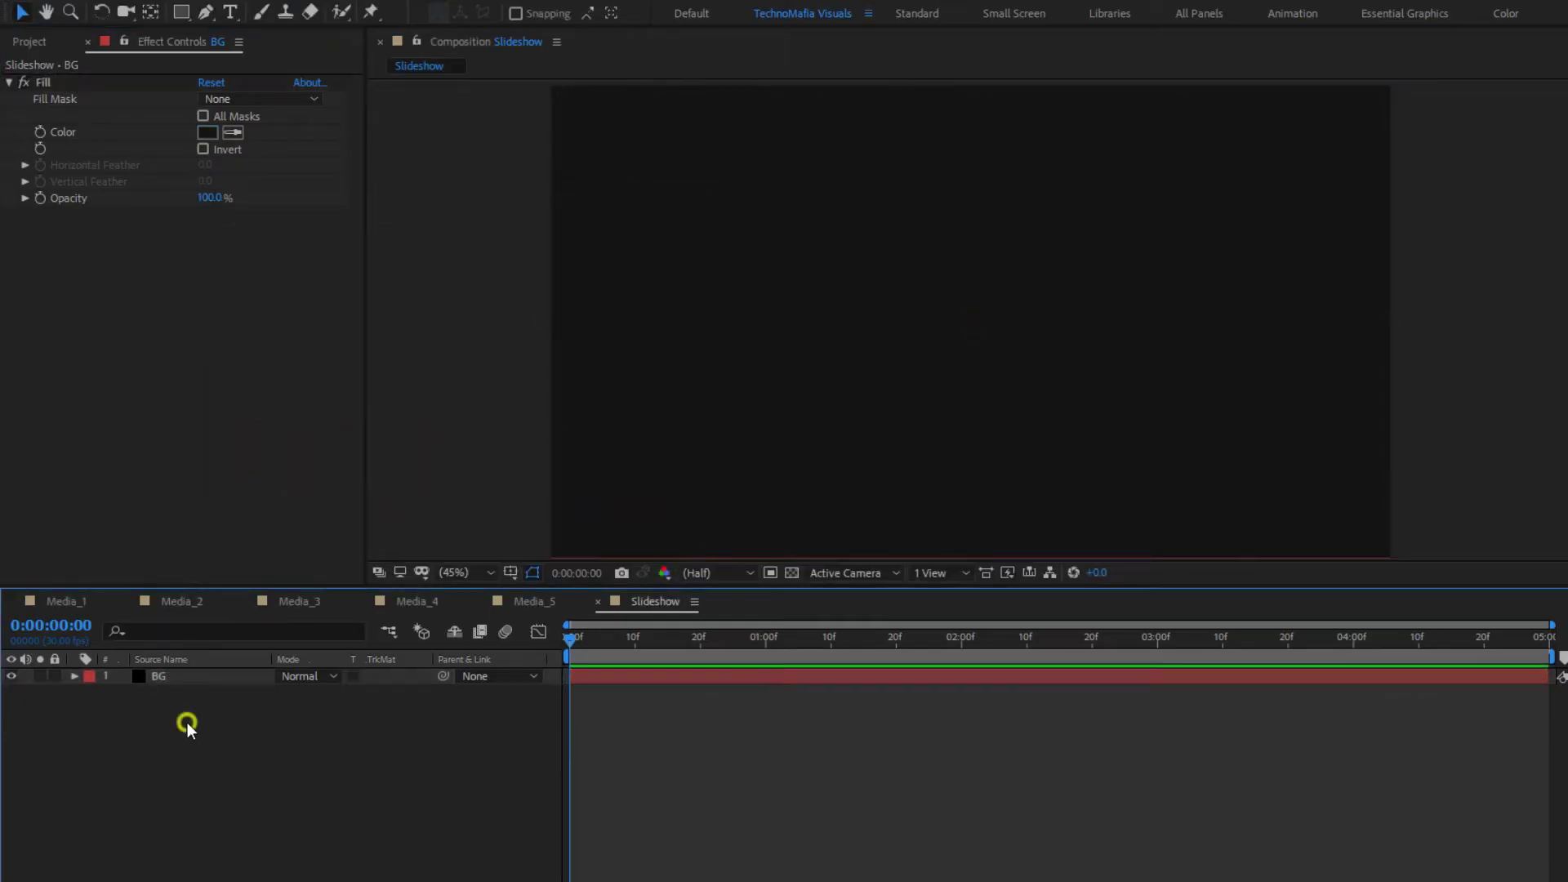
Step: Add the Media_1 composition above the BG layer and make it a 3D layer
left_click(27, 42)
left_click_drag(60, 321, 184, 673)
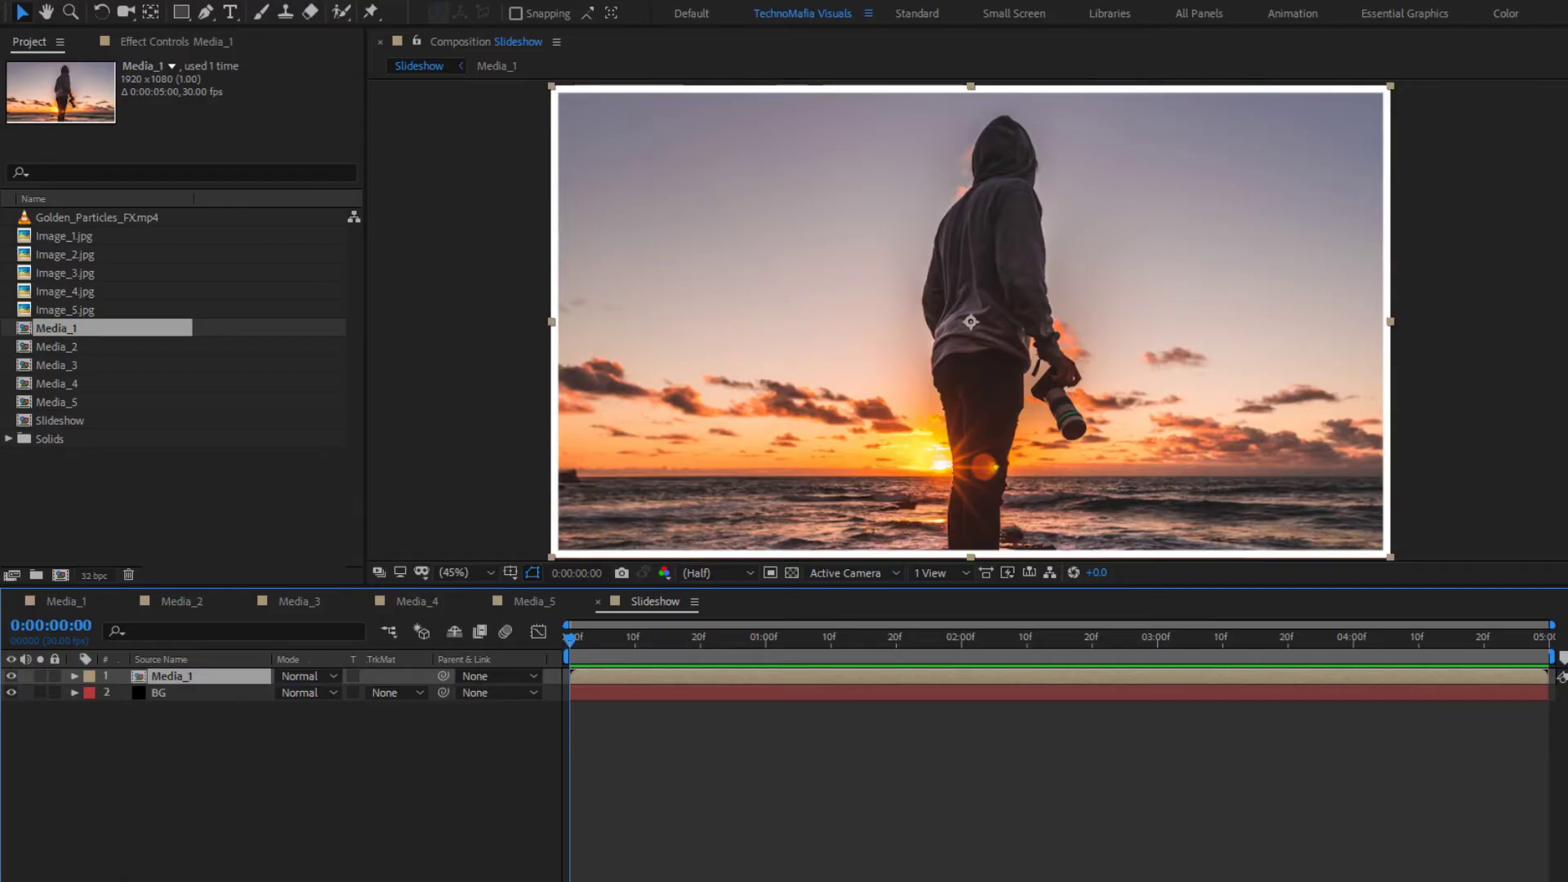
key("F4")
left_click(383, 676)
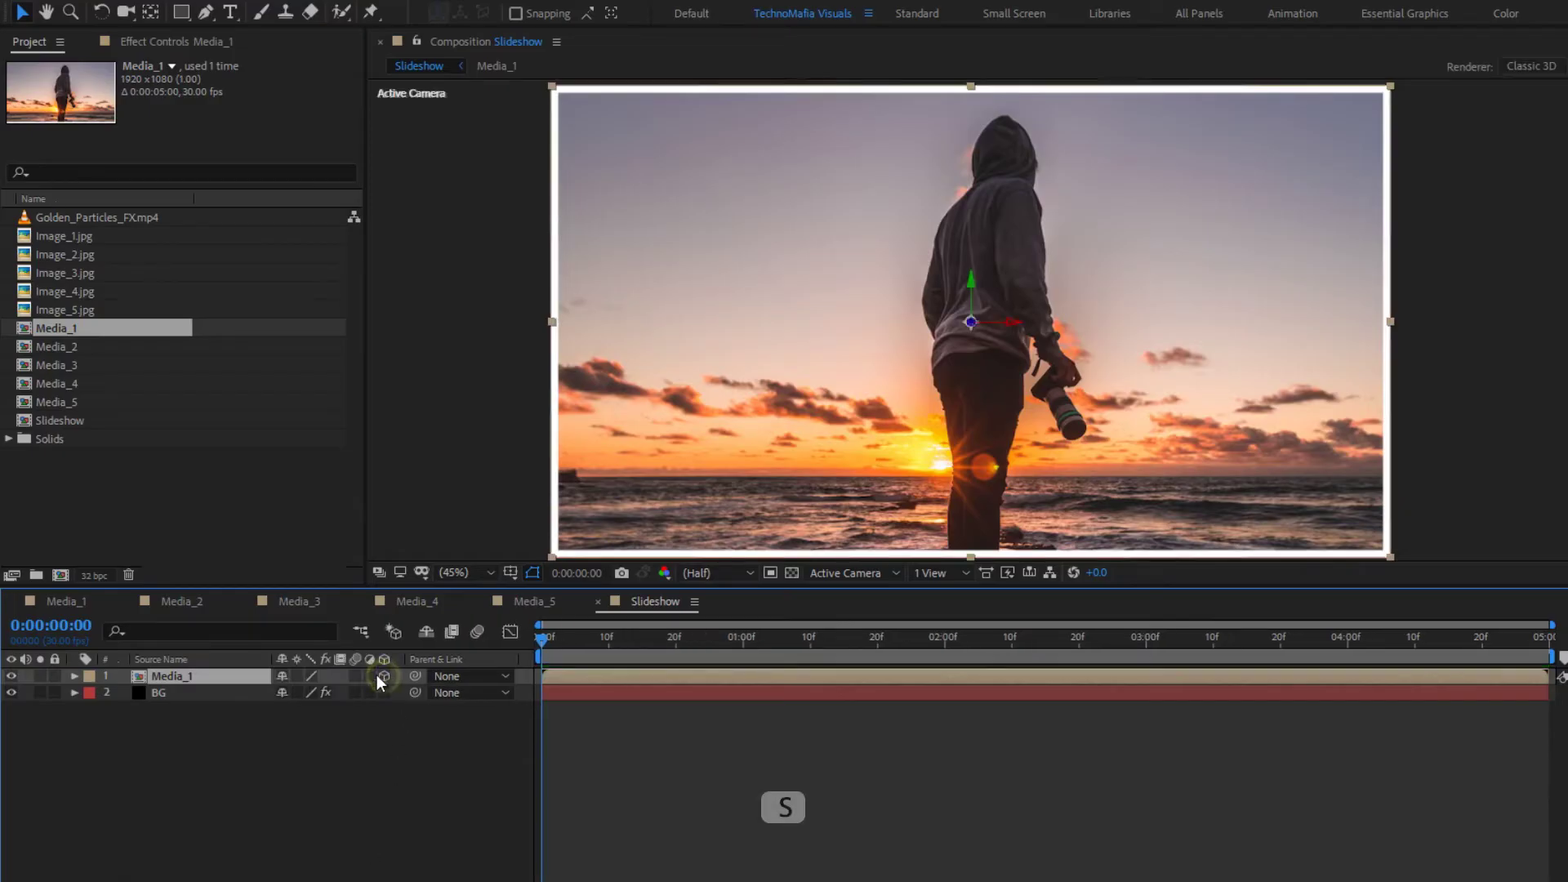
Step: Set the Scale of the Media_1 layer to 80%
key("s")
left_click(363, 692)
type("80")
key("Return")
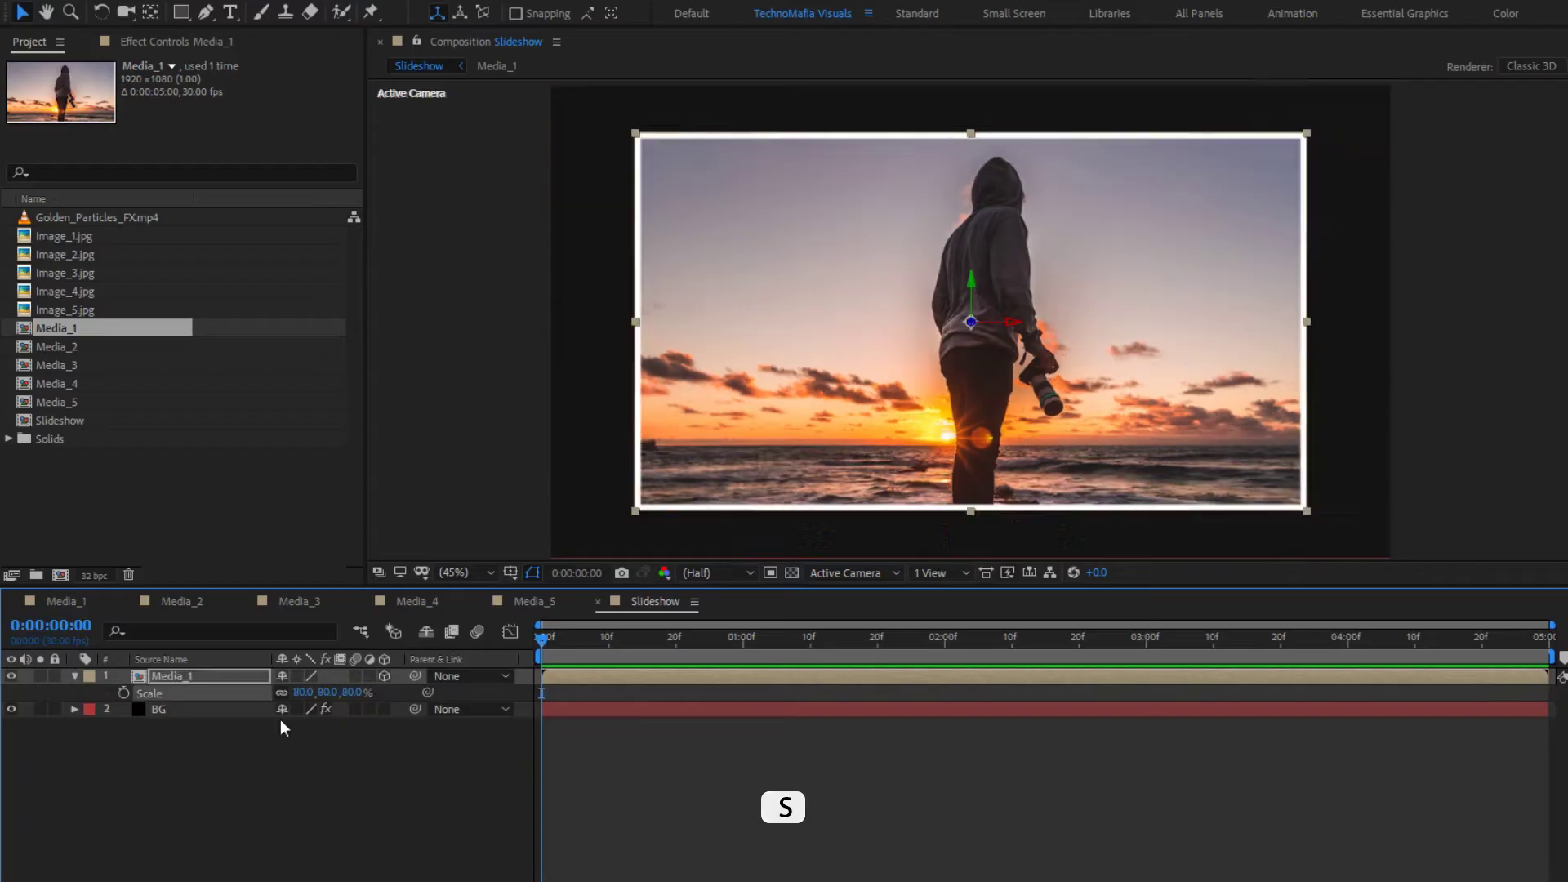
Step: Set a Position keyframe for Media_1 at 0:00:00:15 with the image centered in the frame
key("p")
left_click(242, 683)
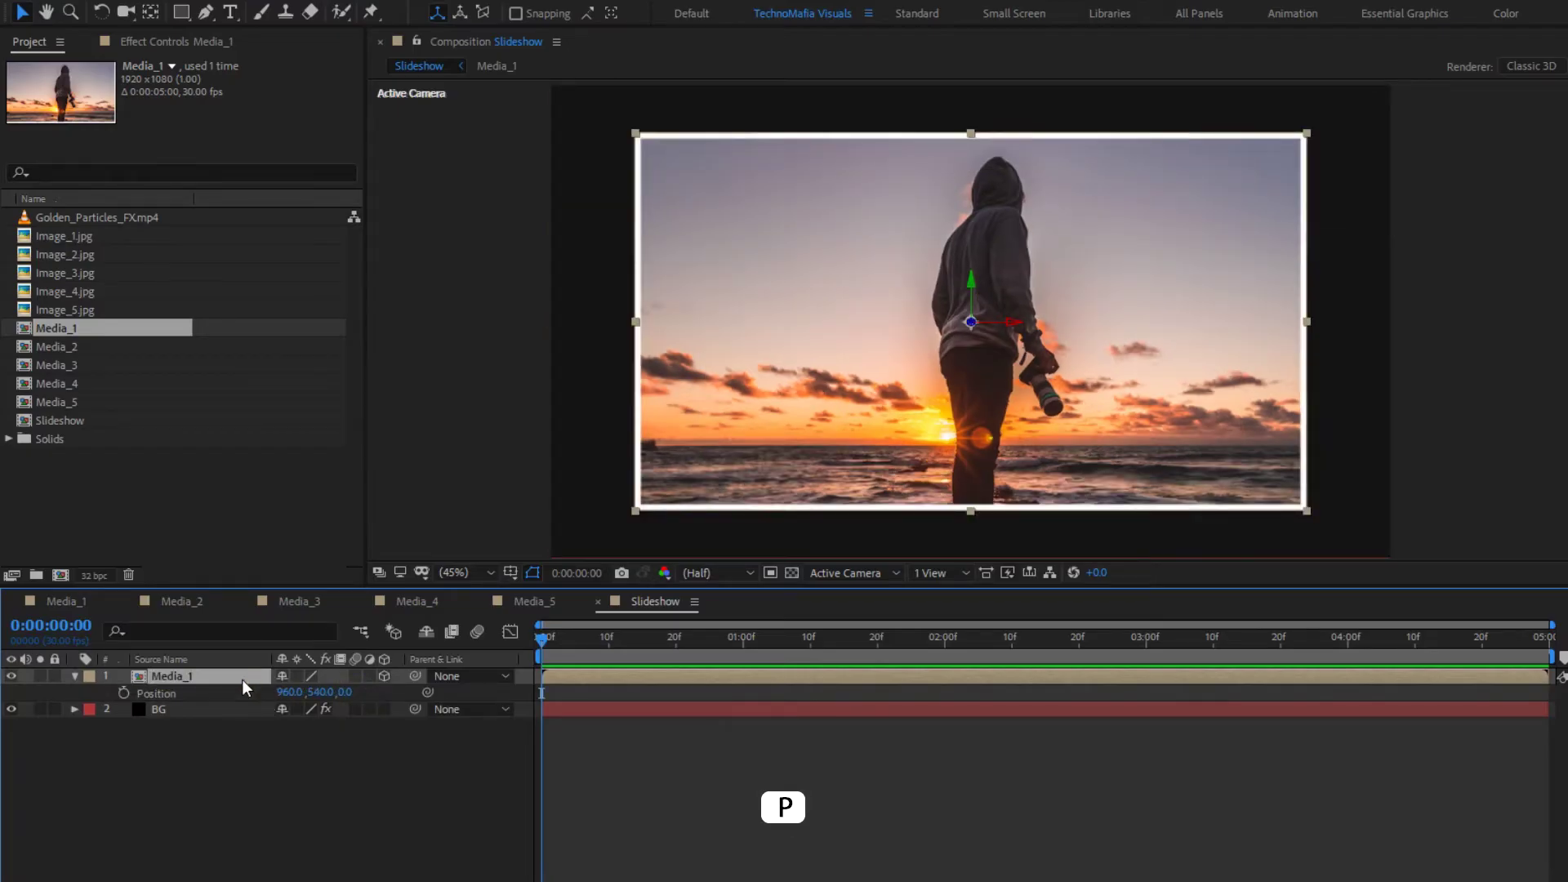
left_click(640, 639)
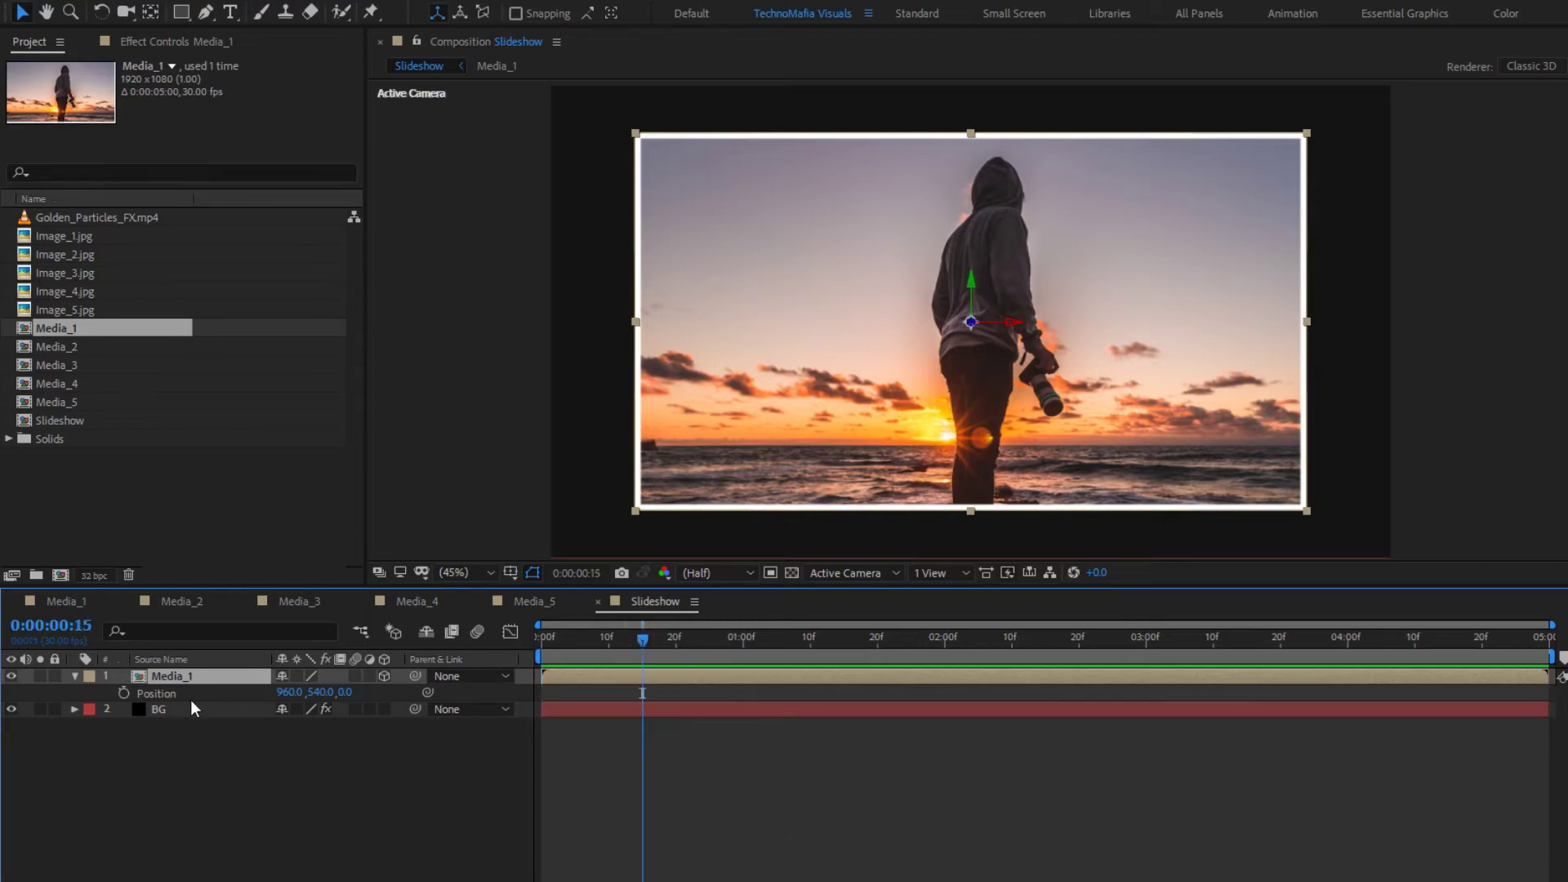
left_click(124, 693)
Step: At 0:00:00:00, move Media_1 off-frame past the composition's lower-left corner, to about -892, 1420
left_click(541, 641)
key("comma")
key("comma")
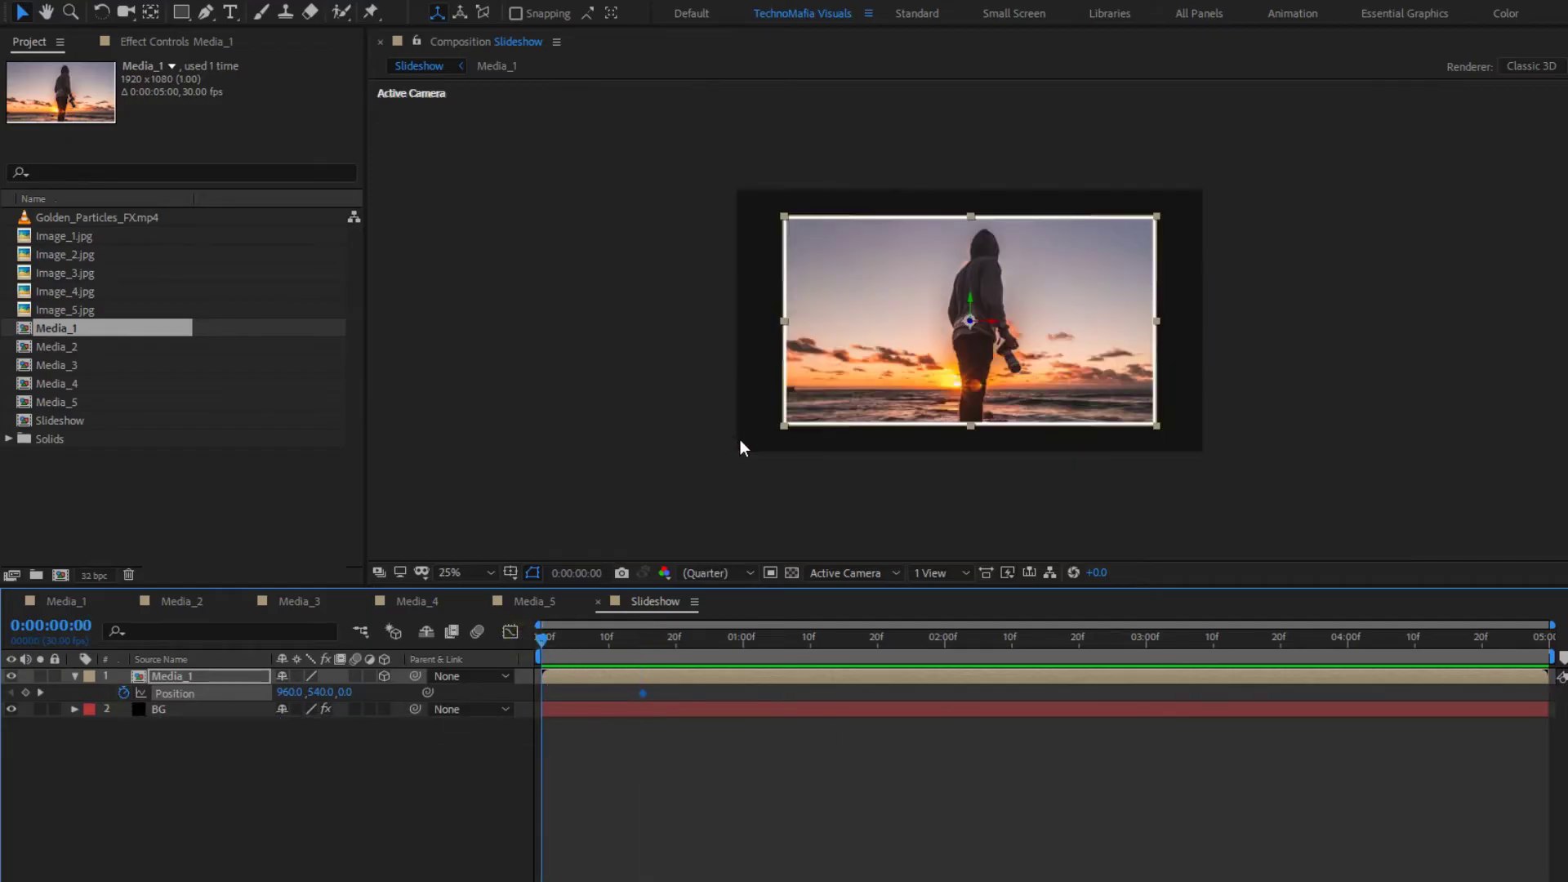
left_click_drag(916, 362, 508, 531)
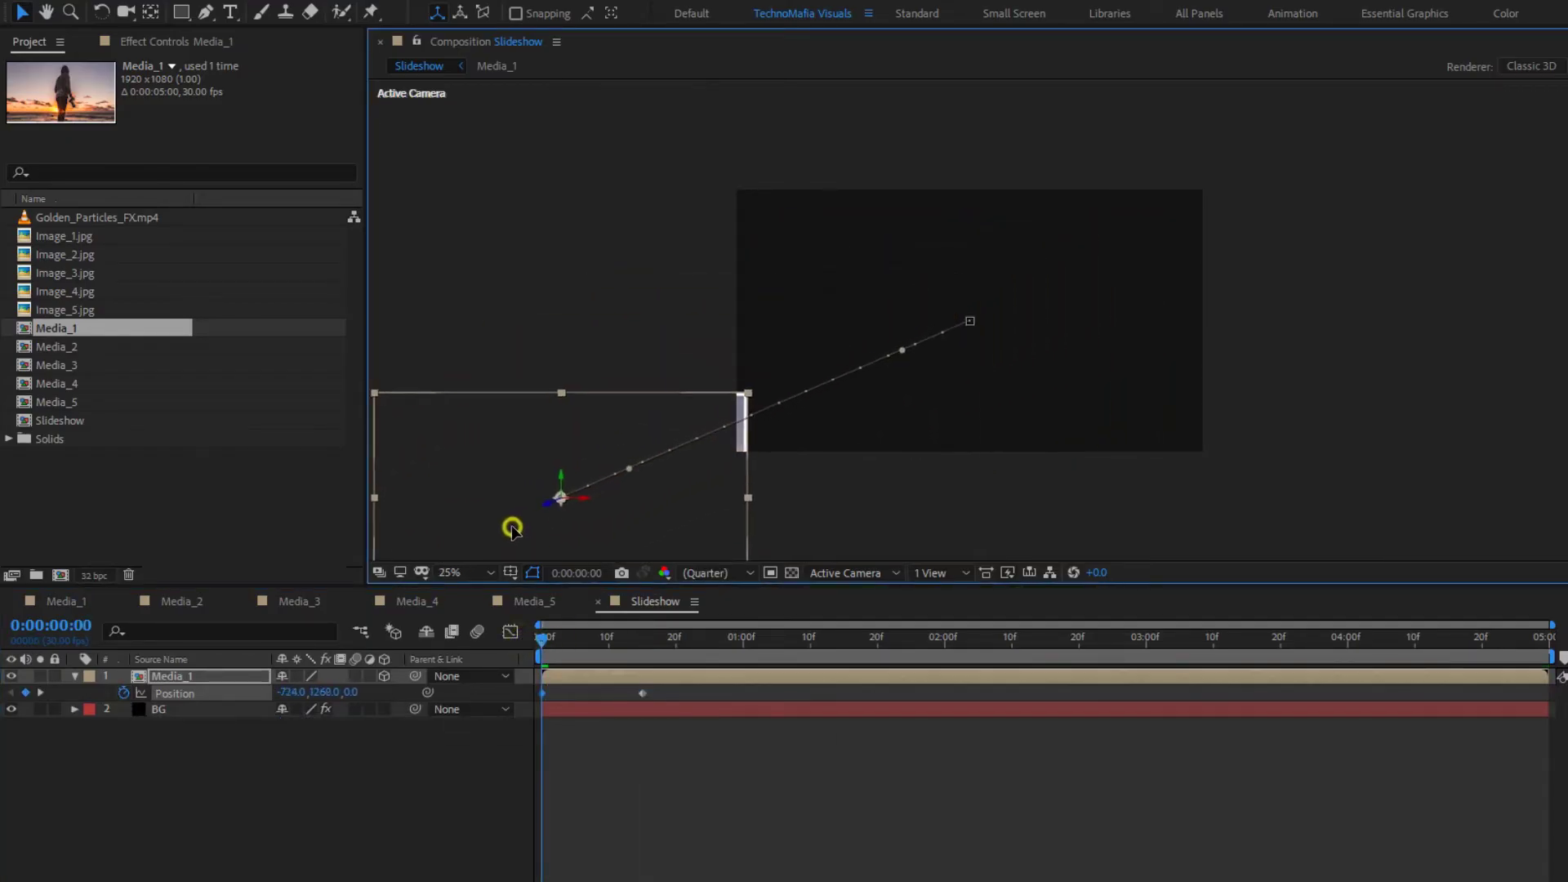
left_click_drag(656, 500, 619, 520)
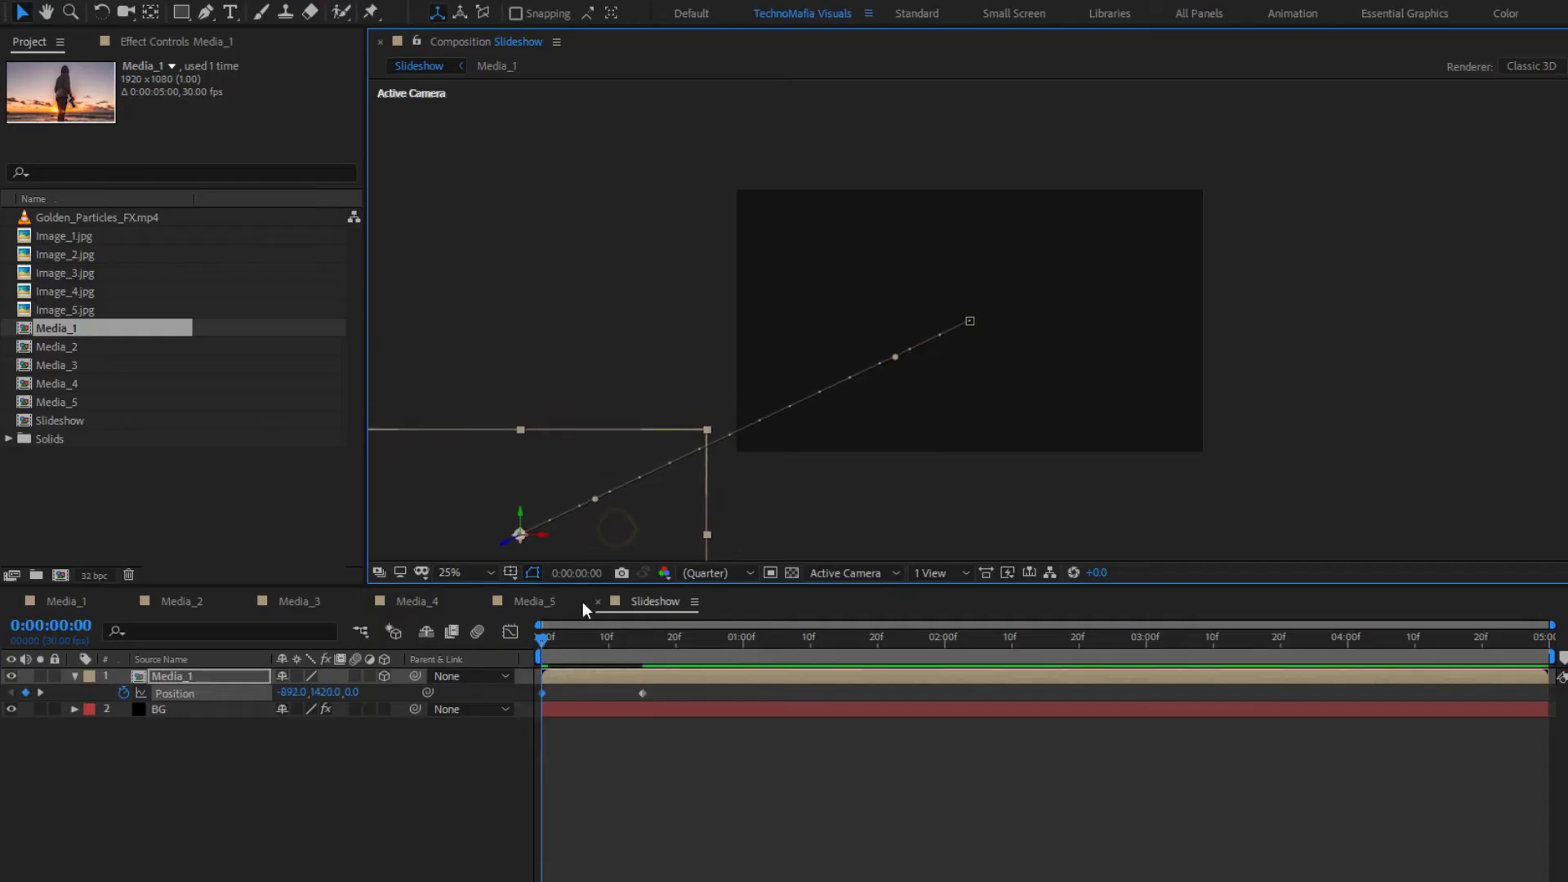
left_click_drag(544, 644, 677, 639)
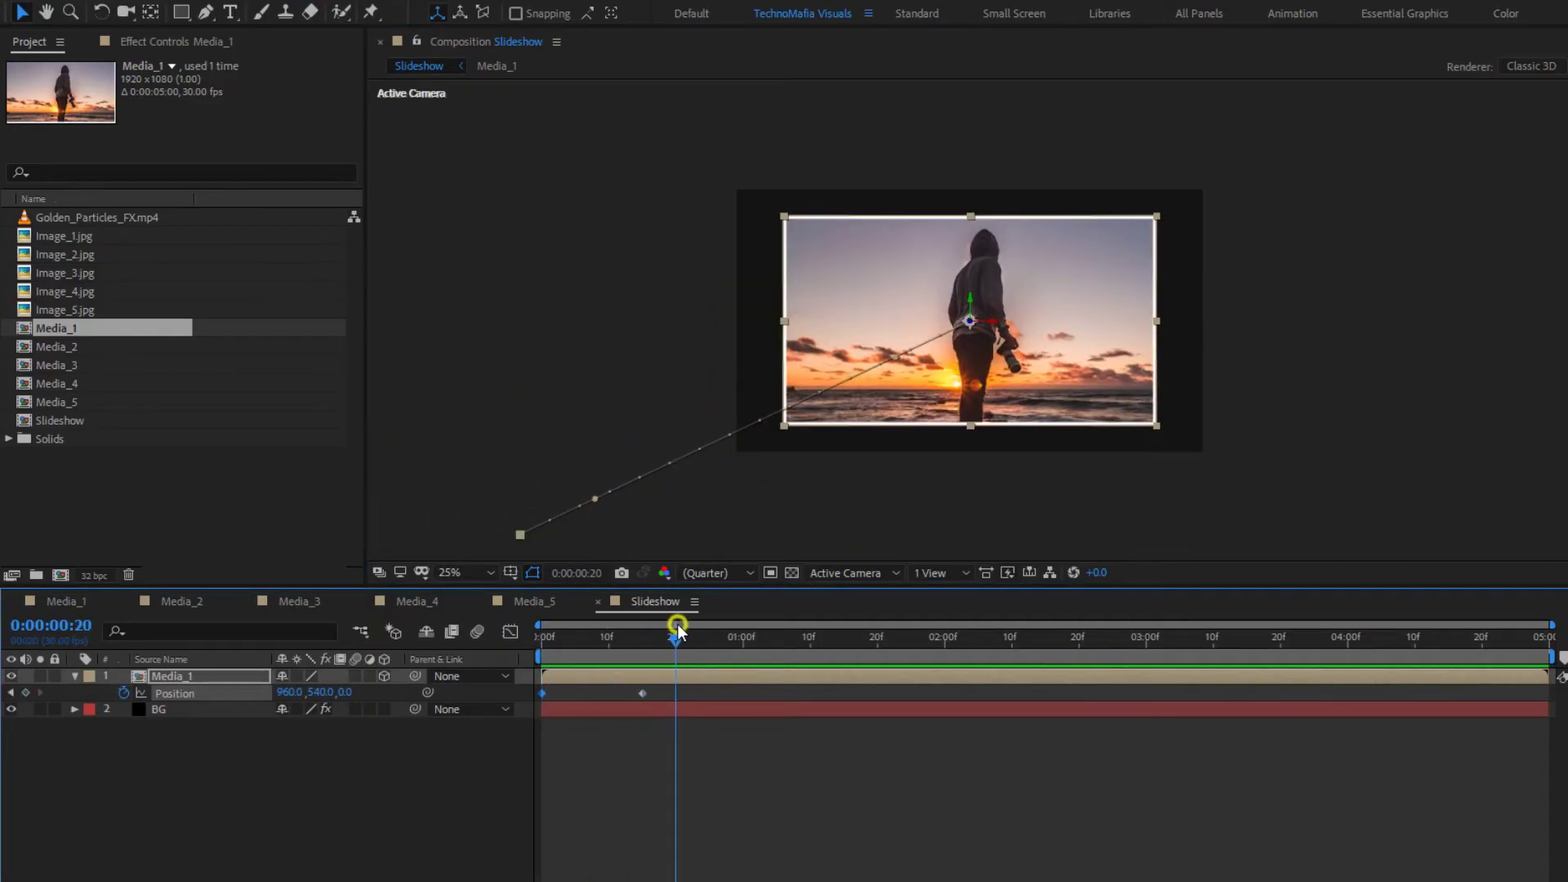
Step: Apply Easy Ease to both Position keyframes of Media_1
right_click(541, 610)
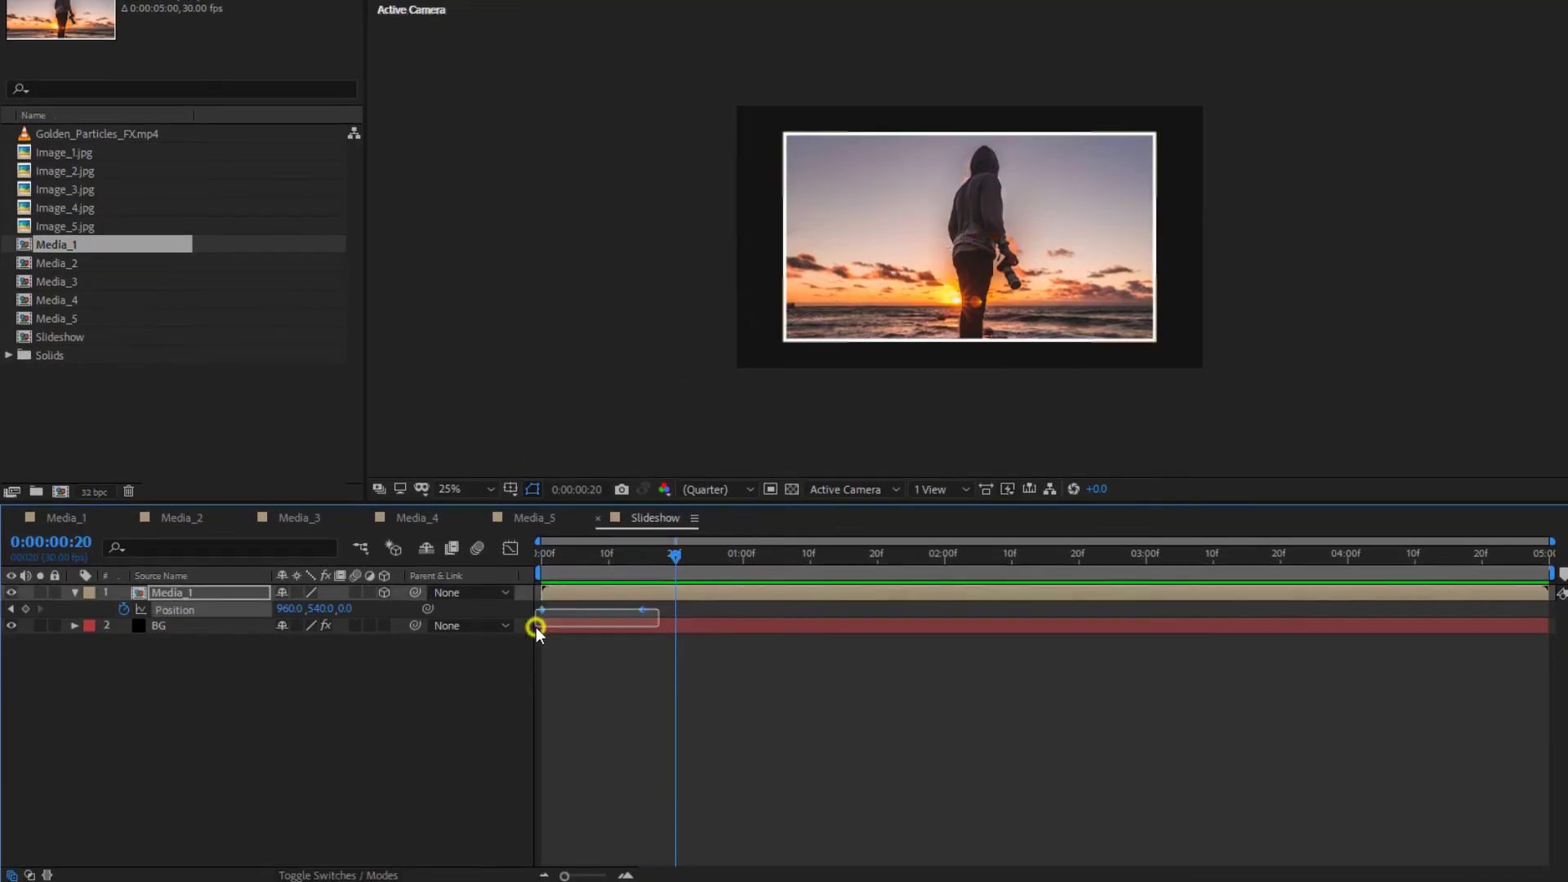
mouse_move(719, 851)
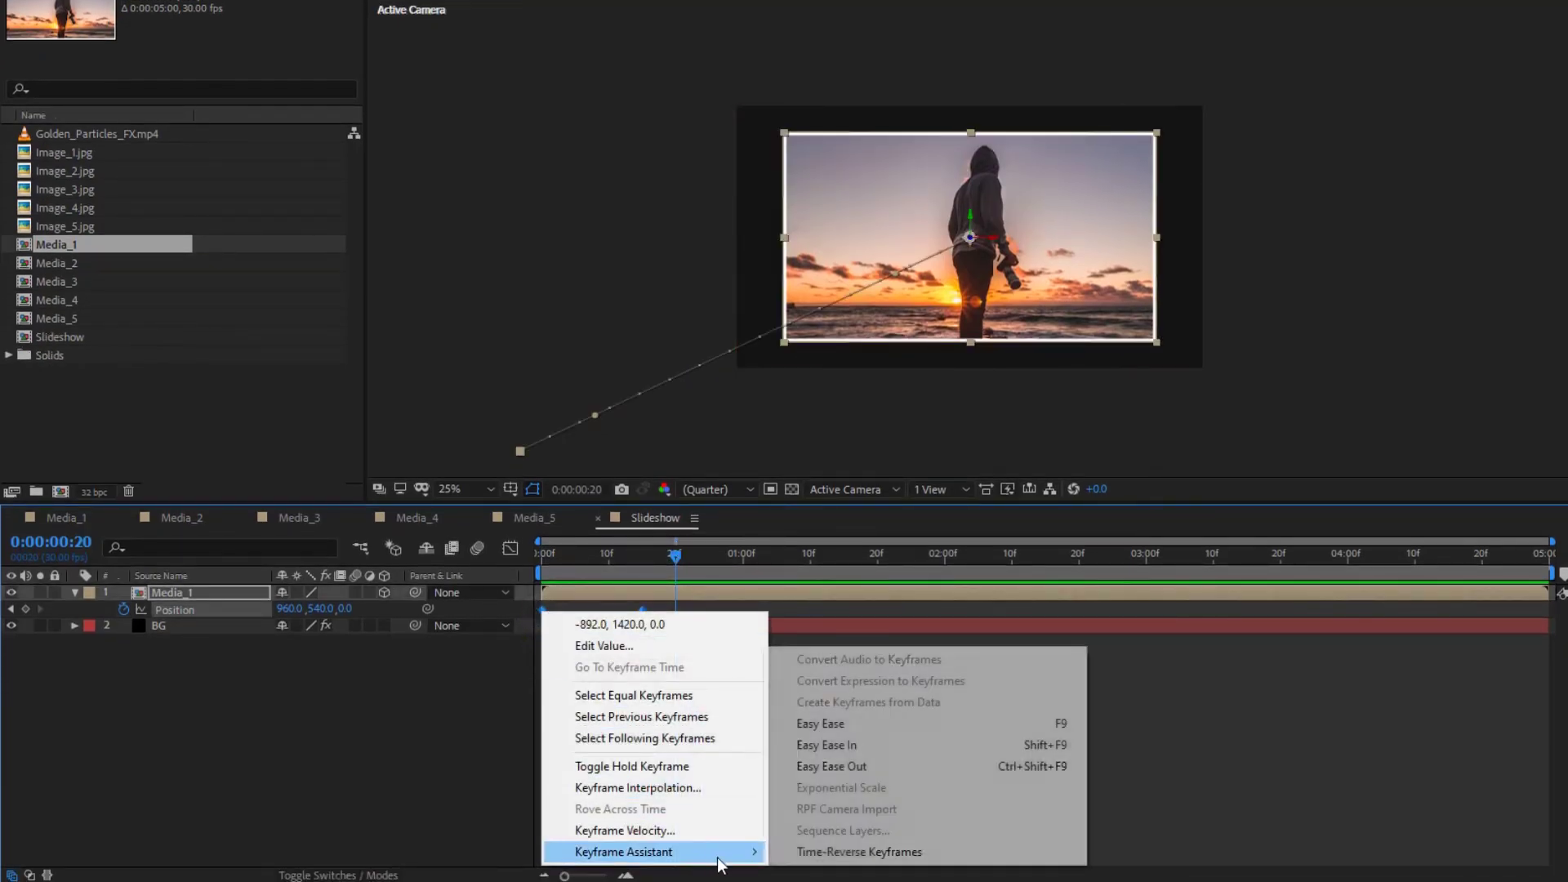
left_click(837, 742)
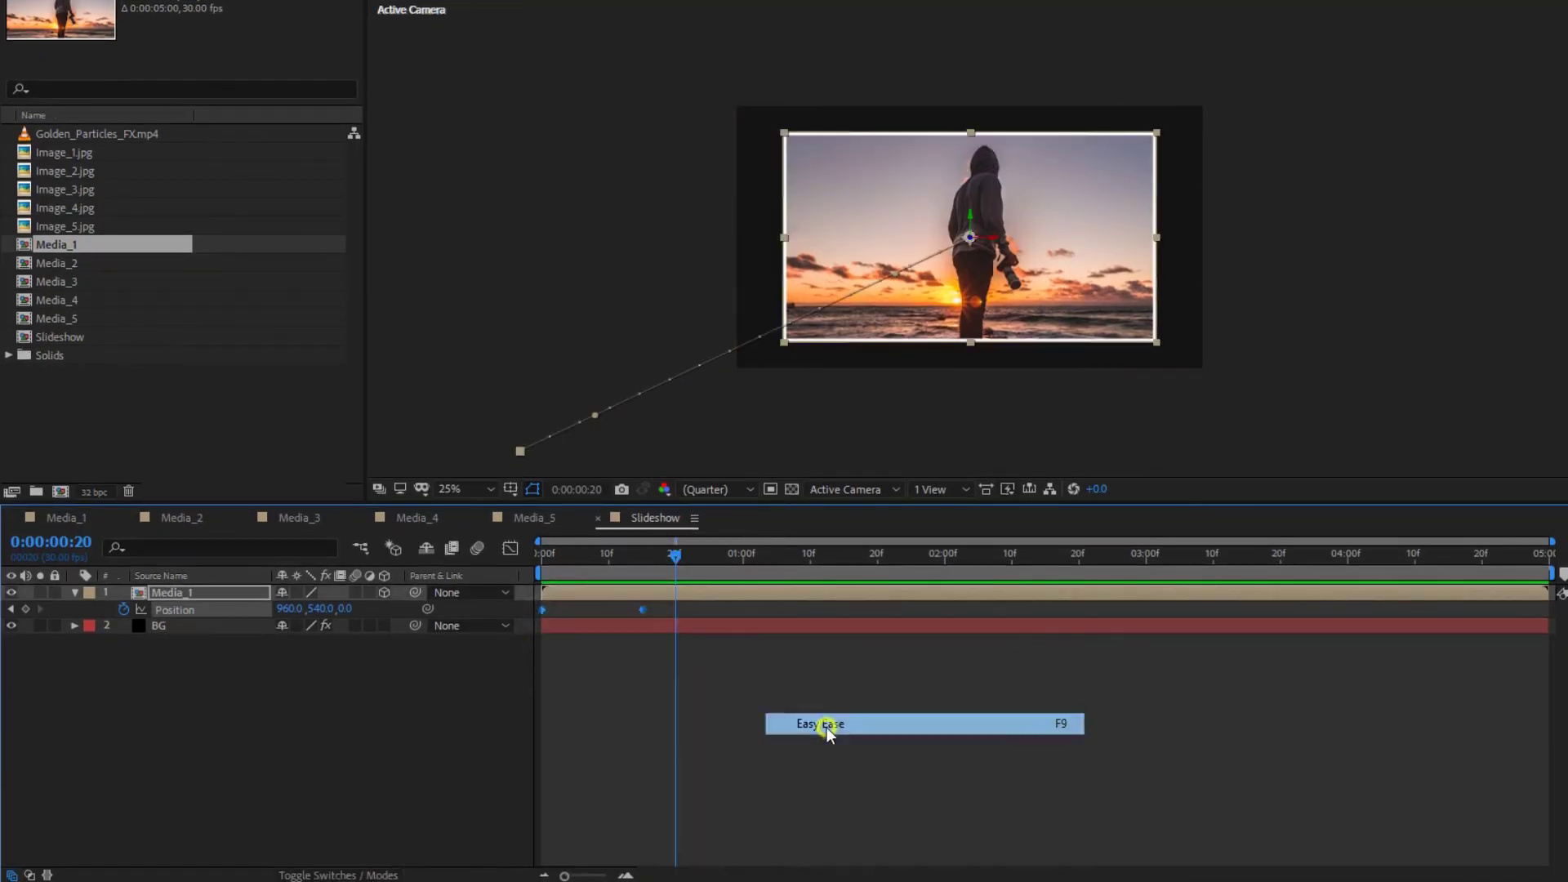
Step: Reshape the speed graph of Media_1's Position so the motion peaks early and slows gradually into the second keyframe
left_click(511, 552)
left_click(637, 824)
left_click_drag(625, 819, 571, 825)
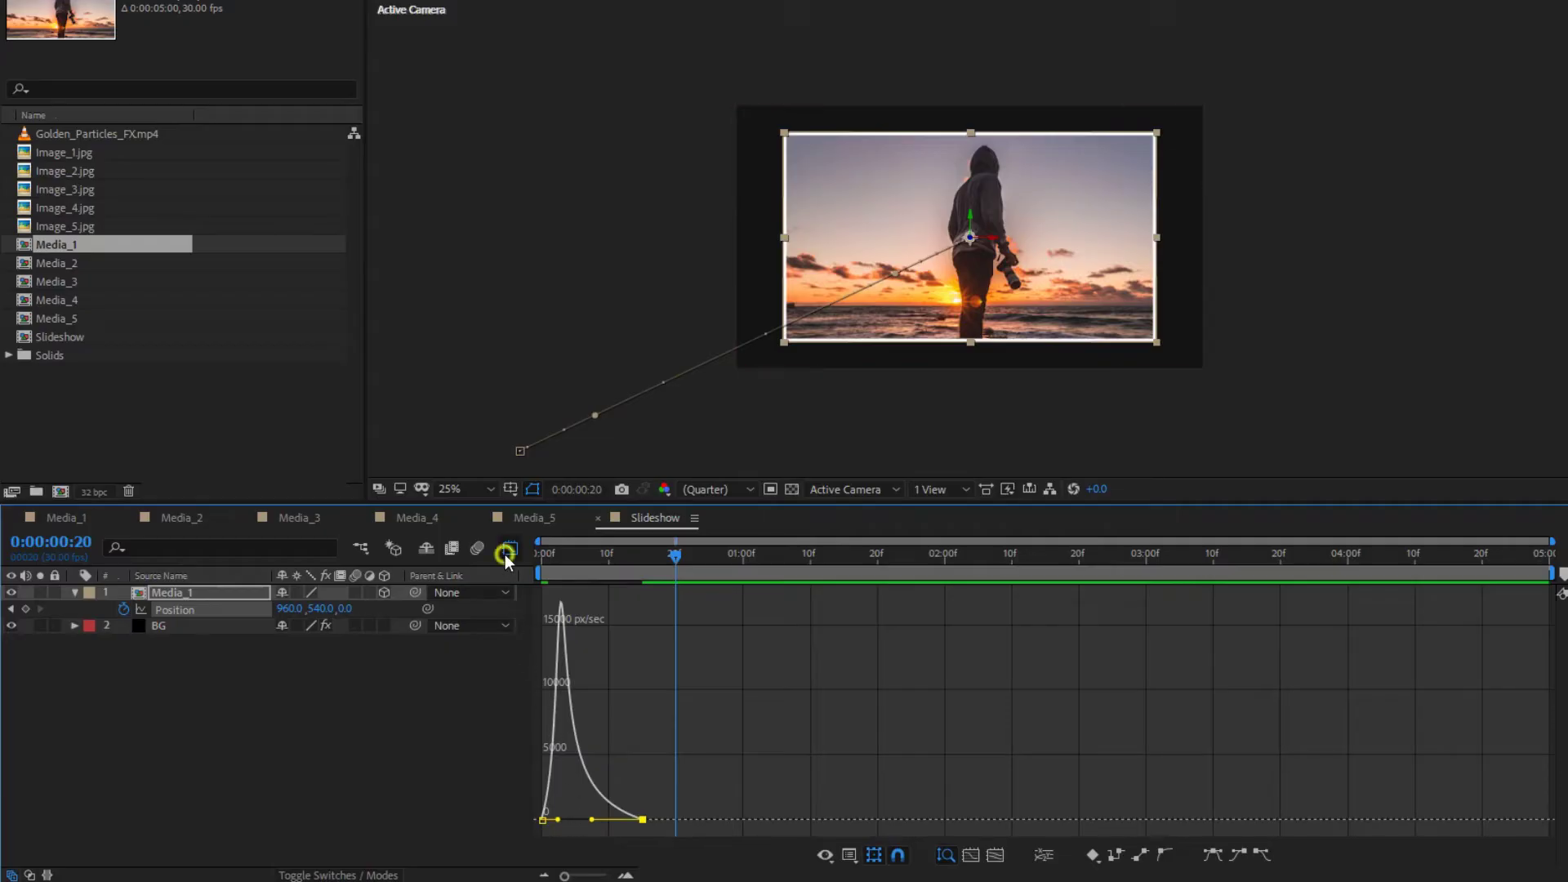
left_click(508, 550)
left_click(557, 555)
left_click_drag(559, 649, 592, 654)
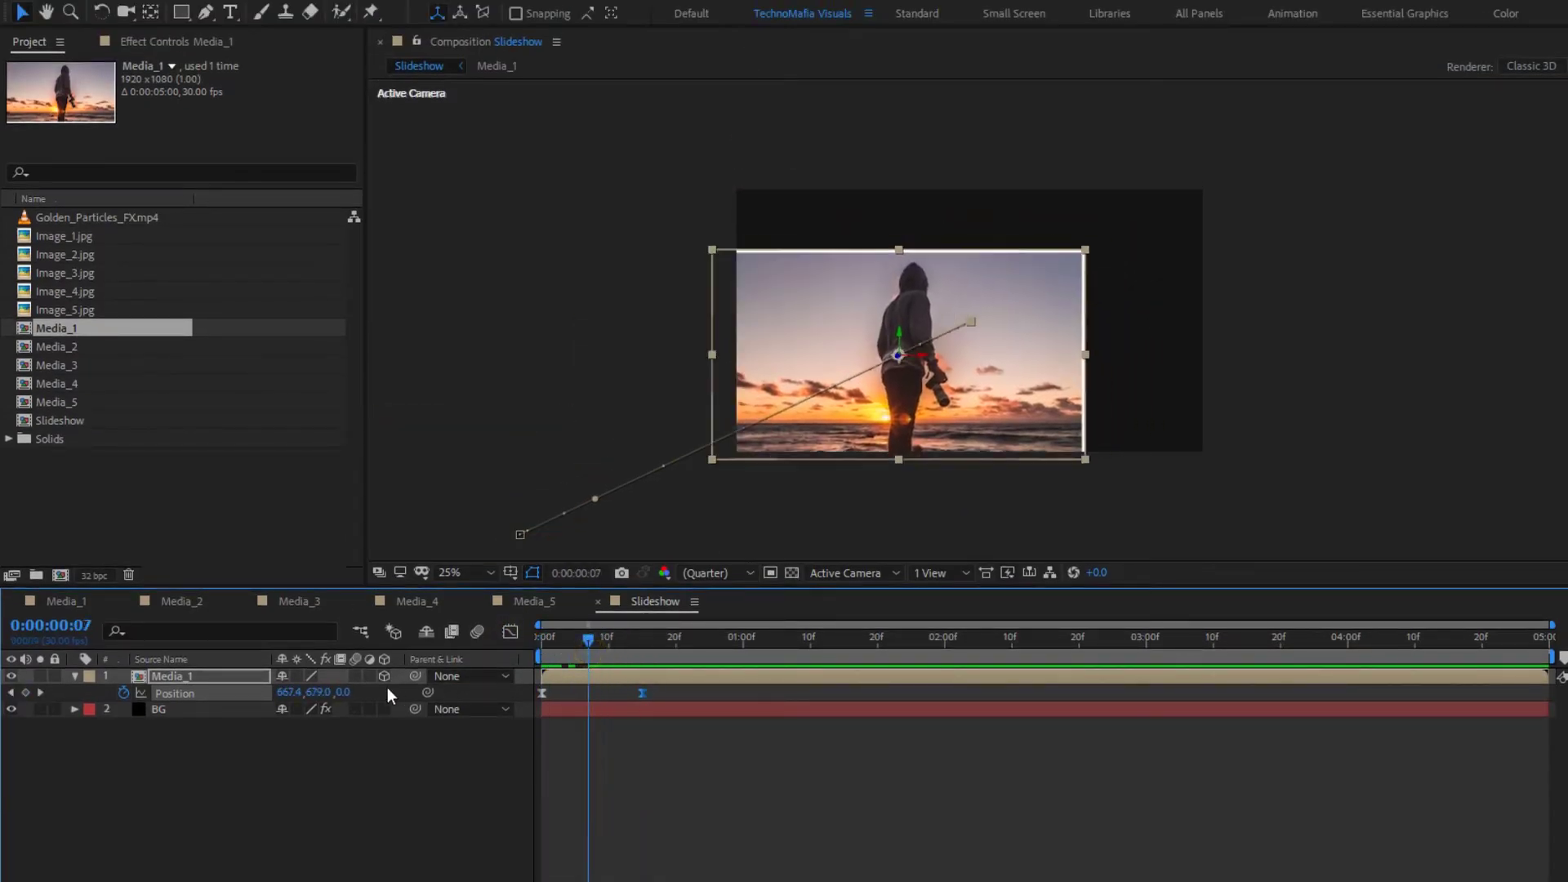
Step: Enable motion blur for the Media_1 layer and for the Slideshow composition
left_click(355, 678)
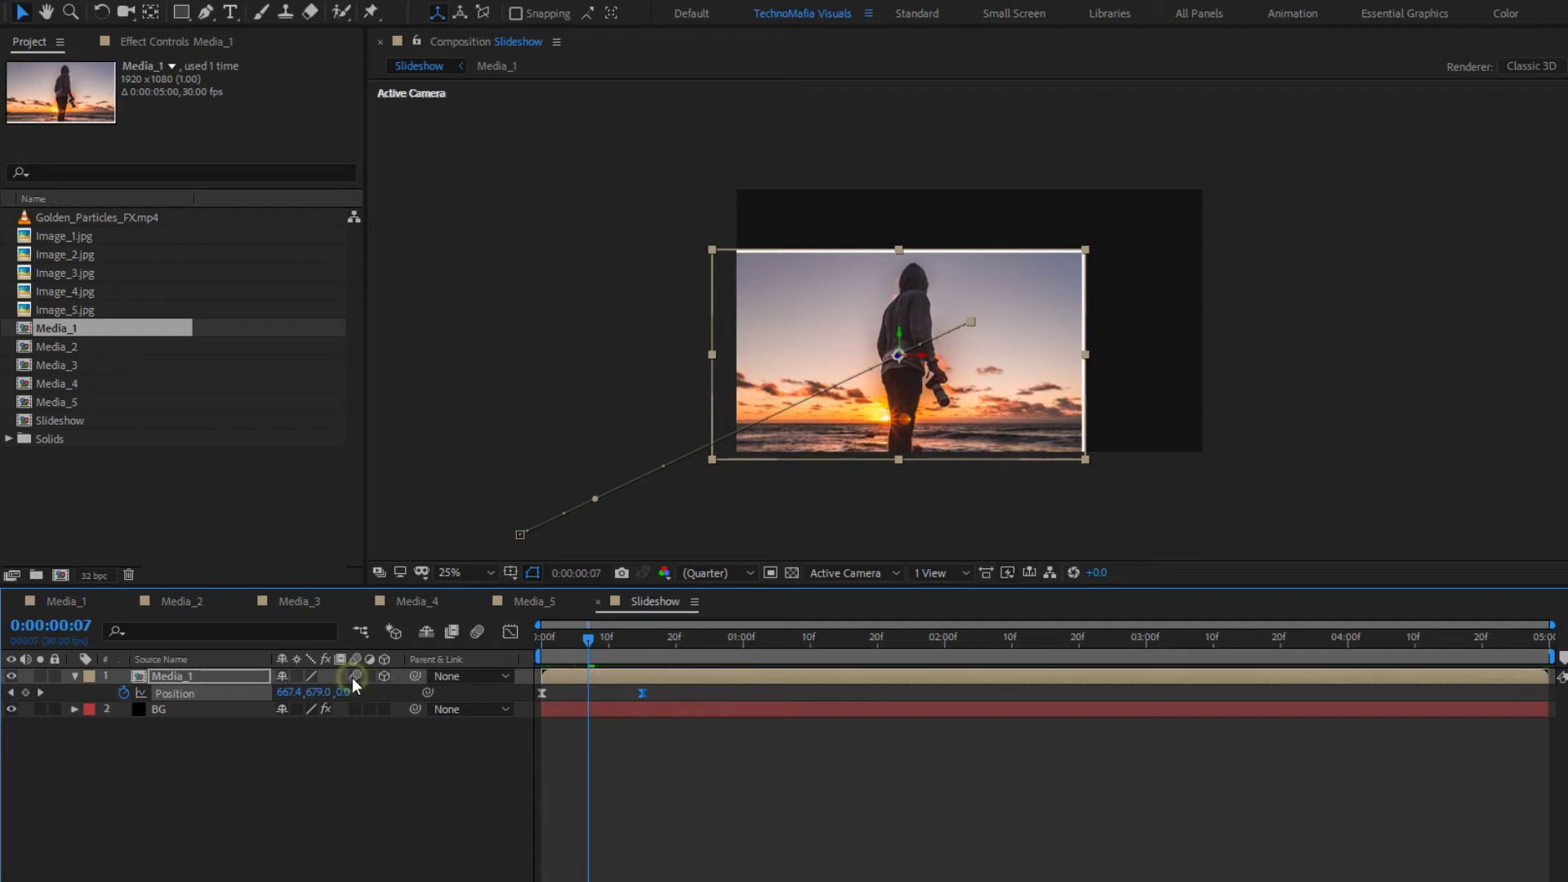
left_click(478, 633)
mouse_move(588, 639)
left_mouse_down()
mouse_move(550, 642)
mouse_move(588, 643)
left_mouse_up()
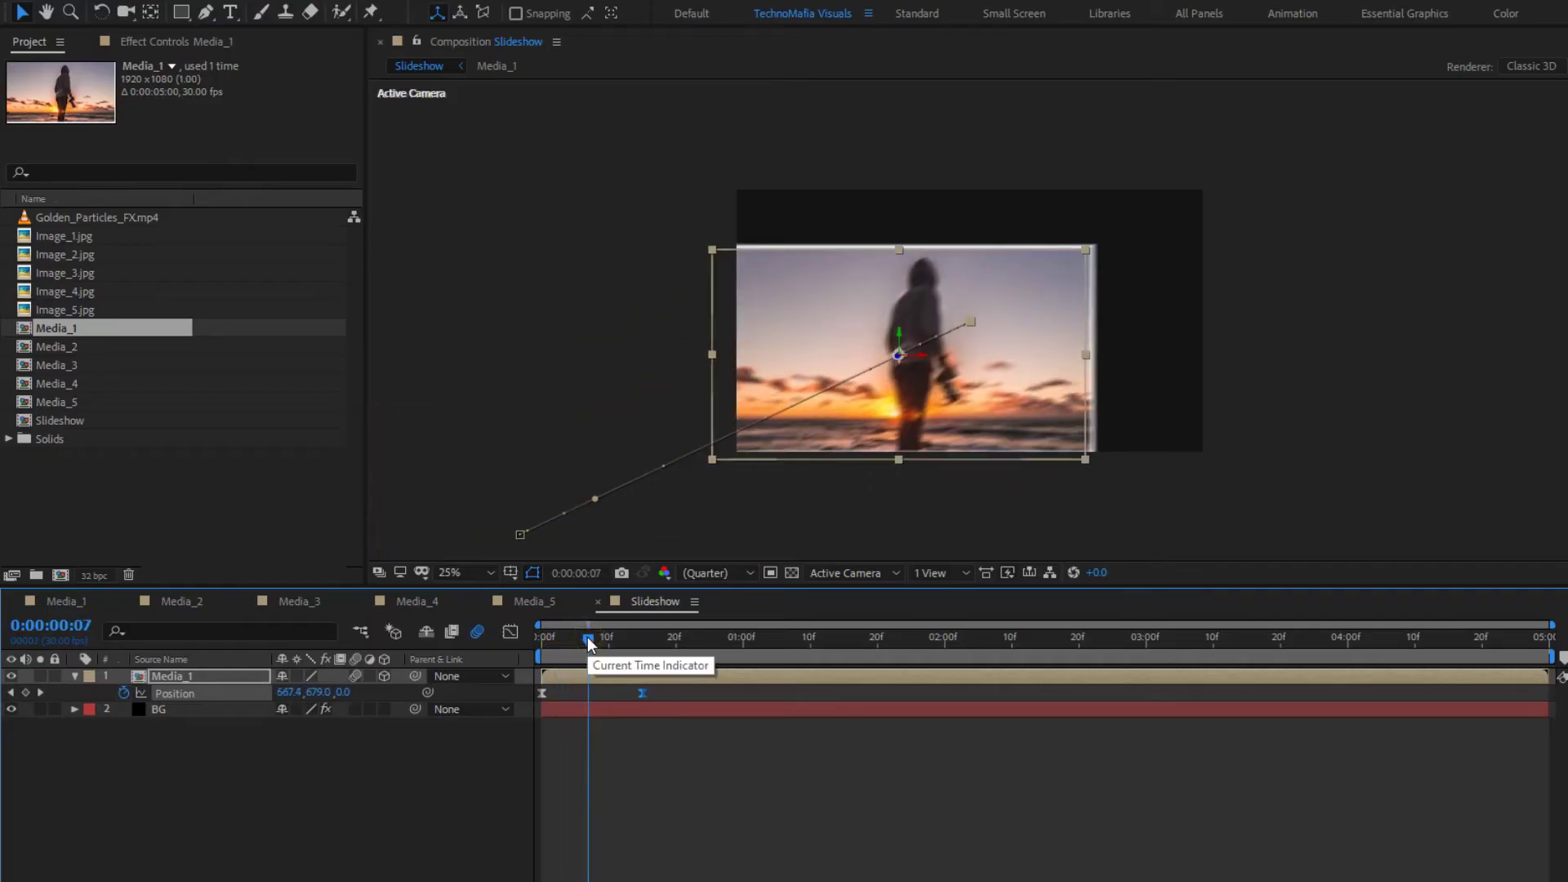
left_click(75, 677)
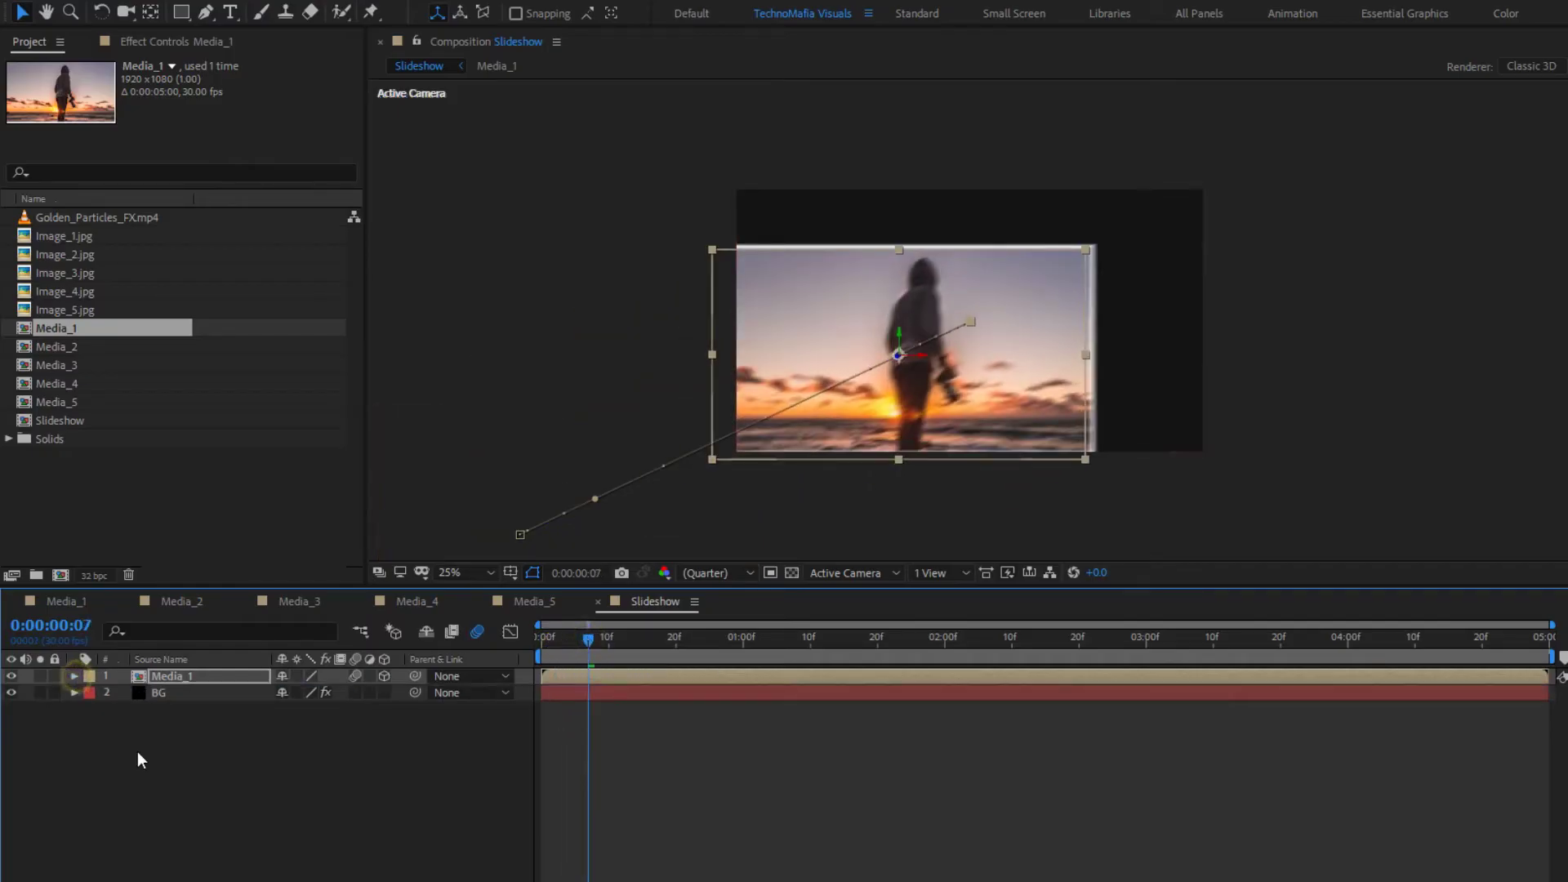
Step: Add the Media_2 composition above Media_1 and turn on its 3D and motion blur switches
left_click(147, 762)
left_click_drag(63, 352, 217, 680)
left_click(385, 676)
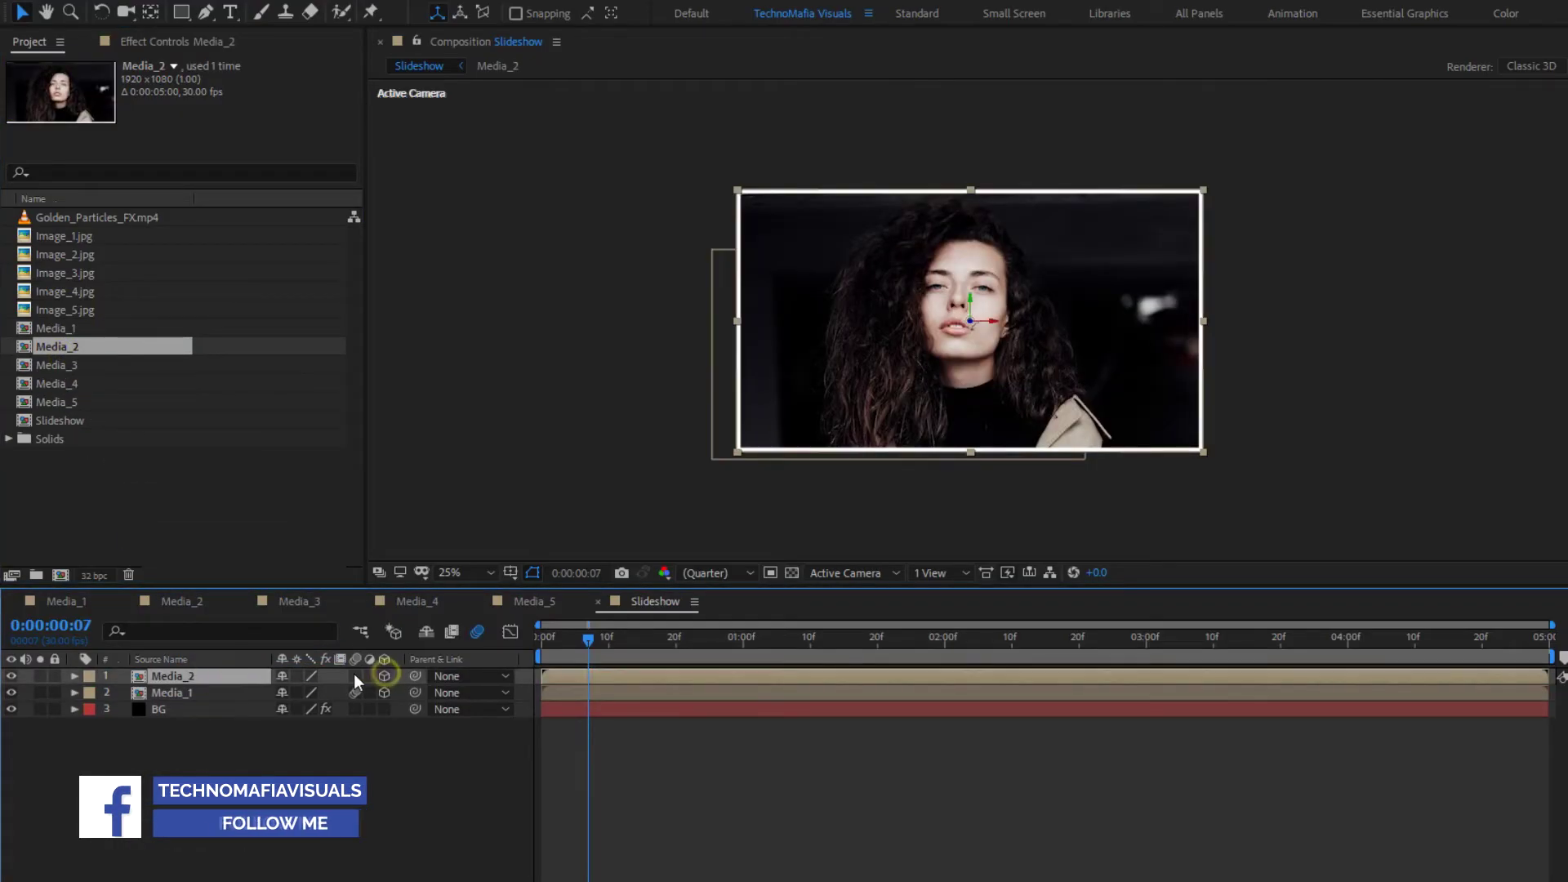
left_click(356, 676)
Step: Set the Scale of the Media_2 layer to 80%
key("s")
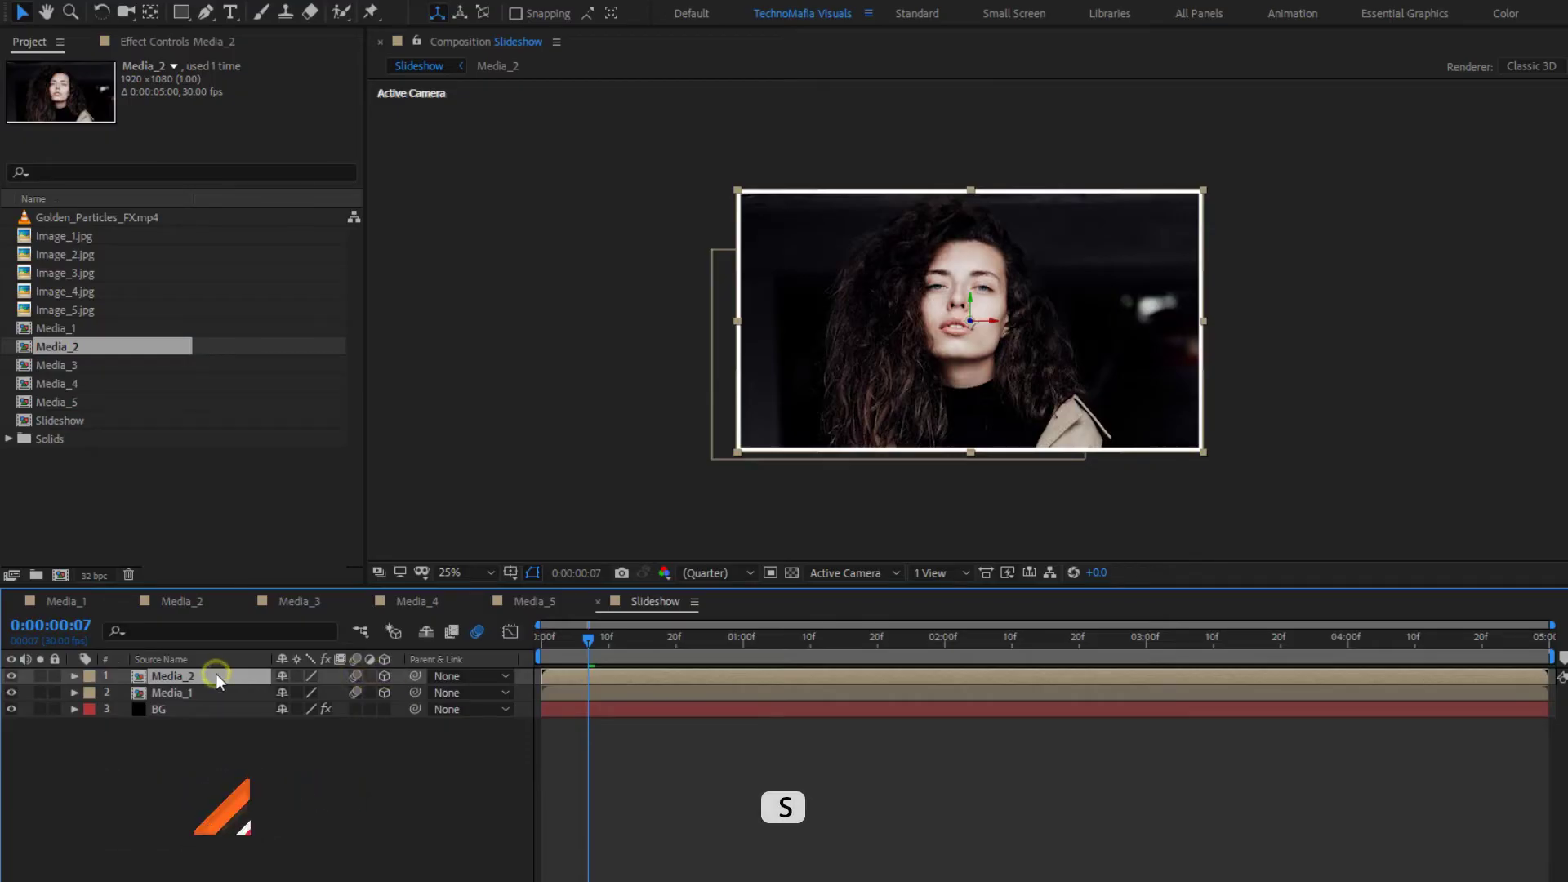
left_click(349, 693)
type("80")
key("Return")
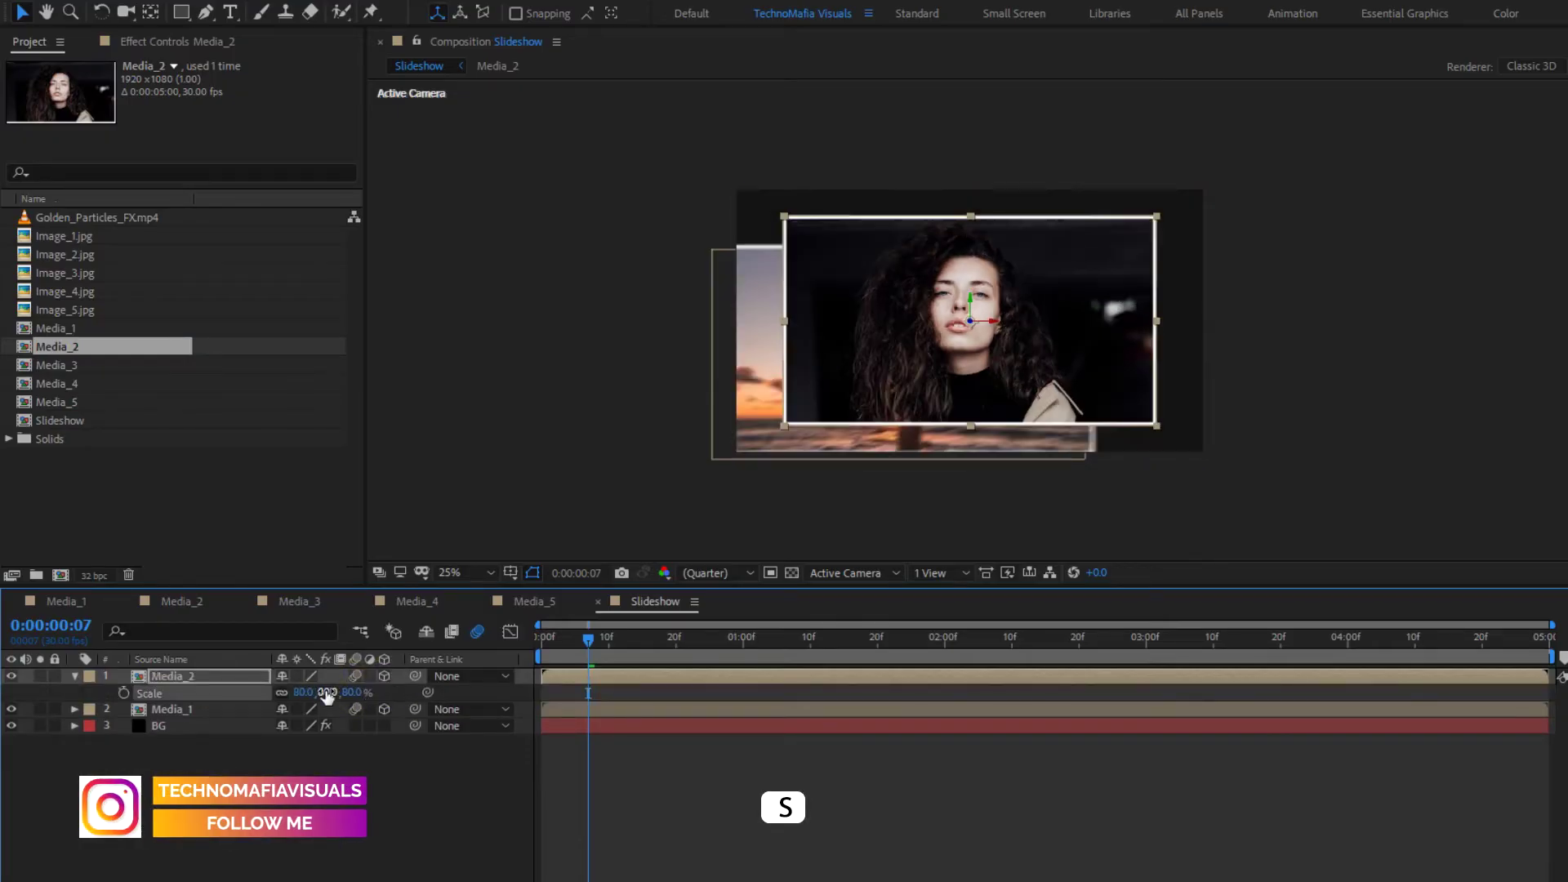
left_click(75, 676)
Step: Shift the Media_2 layer in time to start at 0:00:00:20
key("p")
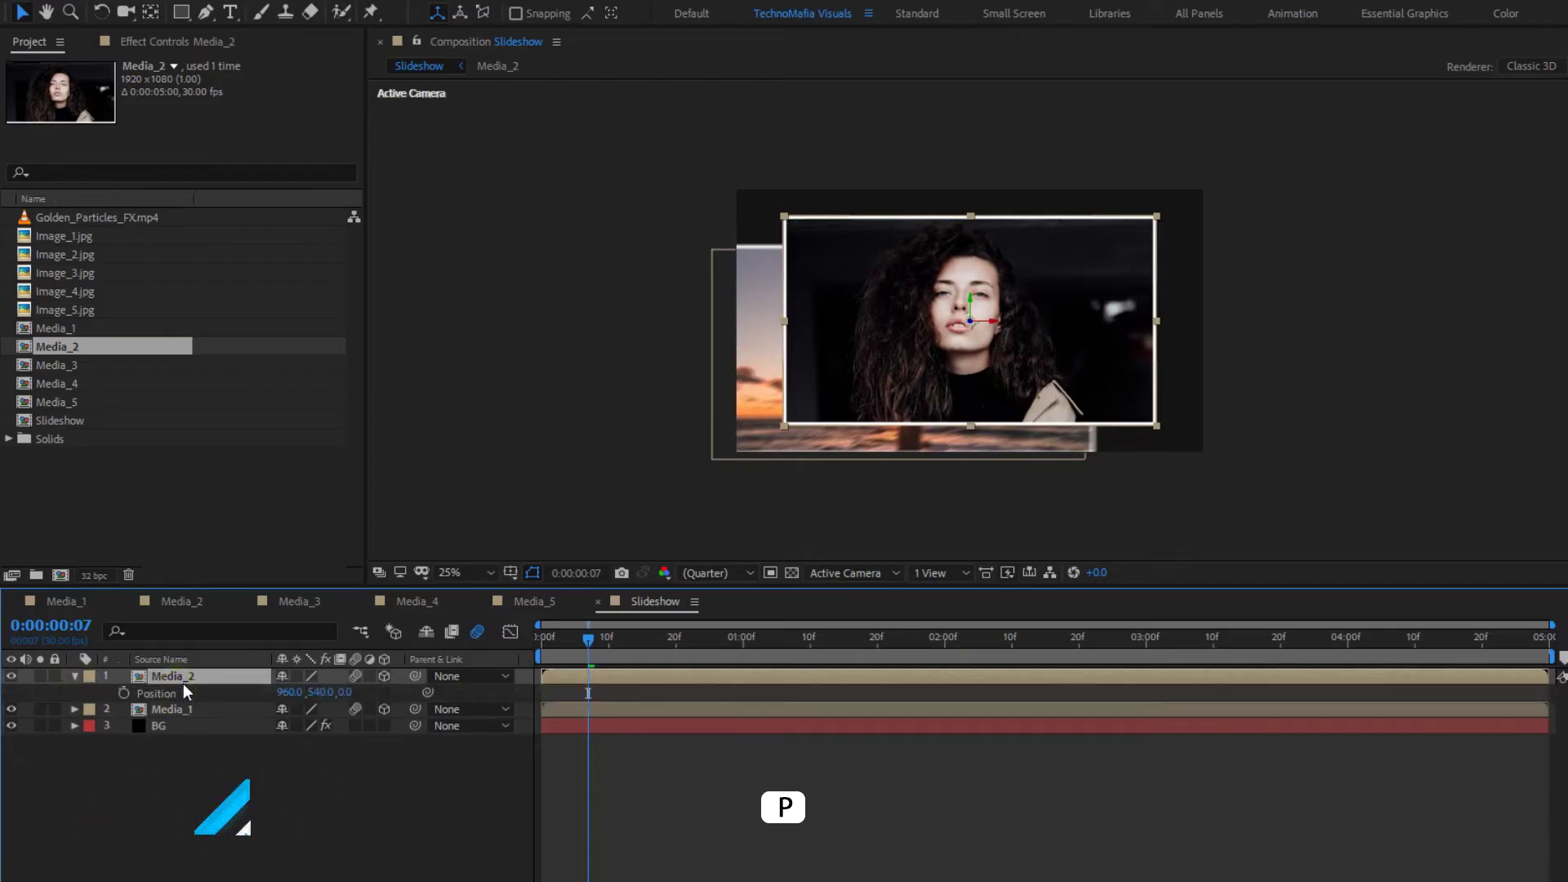
left_click_drag(679, 635, 787, 664)
left_click_drag(669, 641, 688, 679)
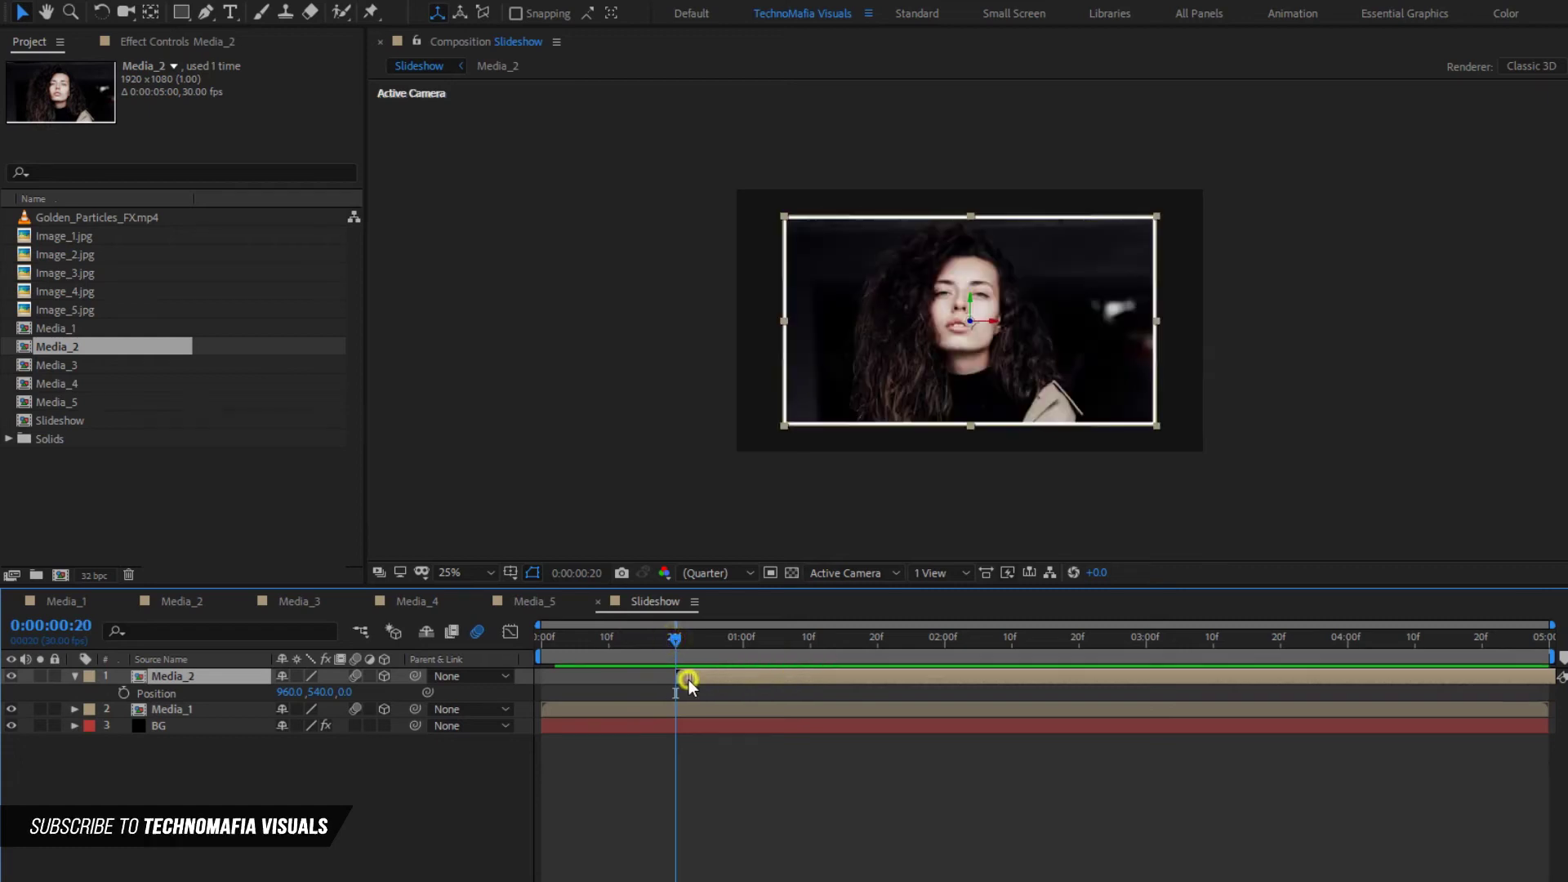
Step: Keyframe Media_2's Position from about 2804, 1464 beyond the lower-right corner at 0:00:00:20 to the frame's center at 0:00:01:10
left_click(785, 640)
left_click_drag(788, 642, 815, 646)
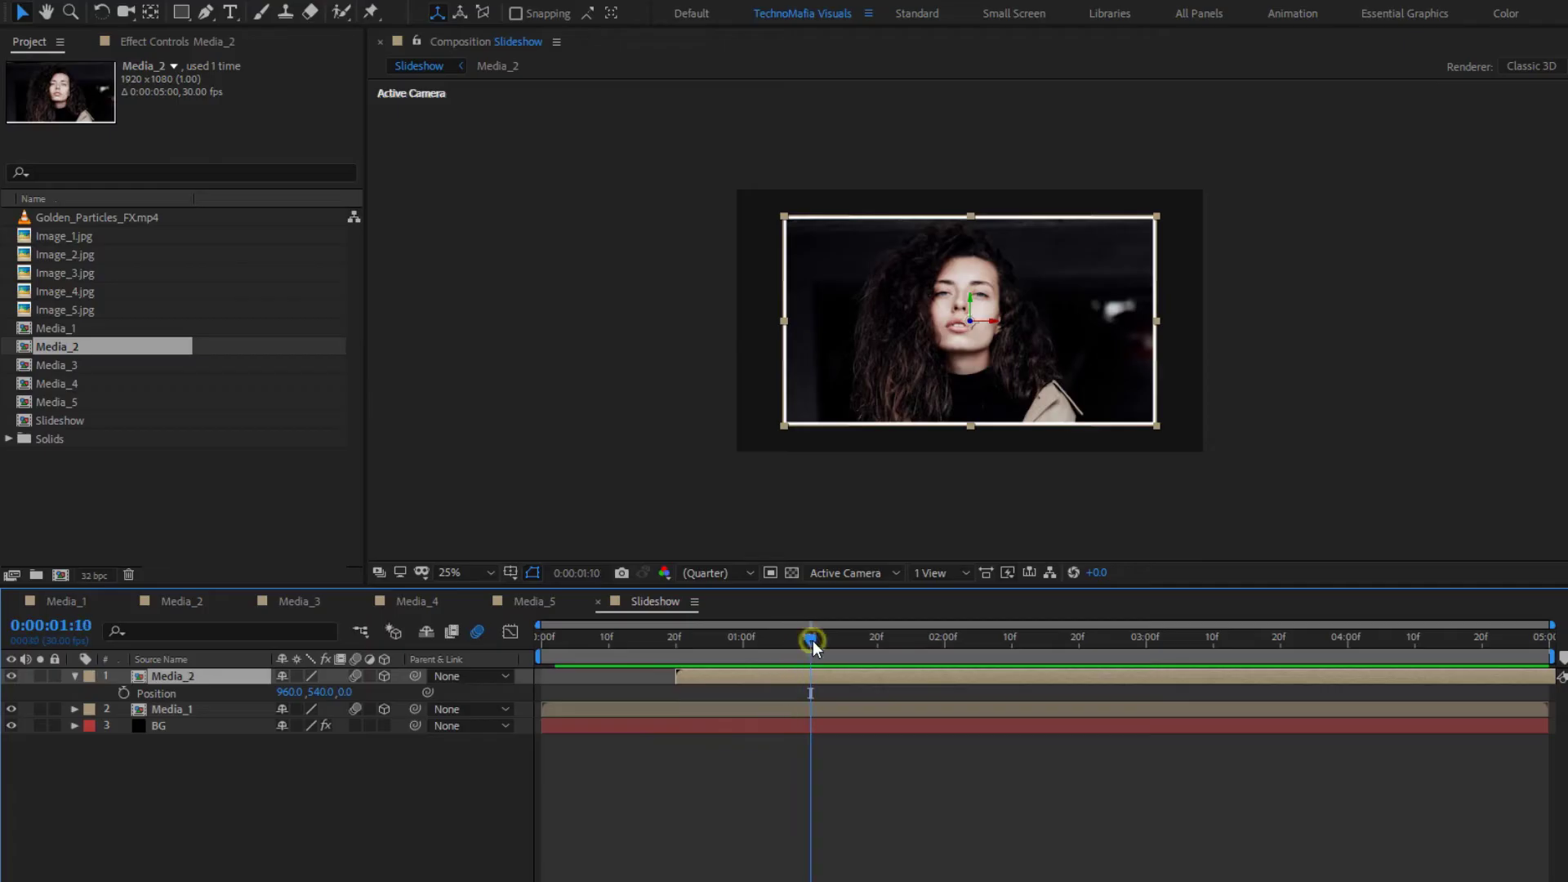
left_click(123, 693)
left_click(677, 646)
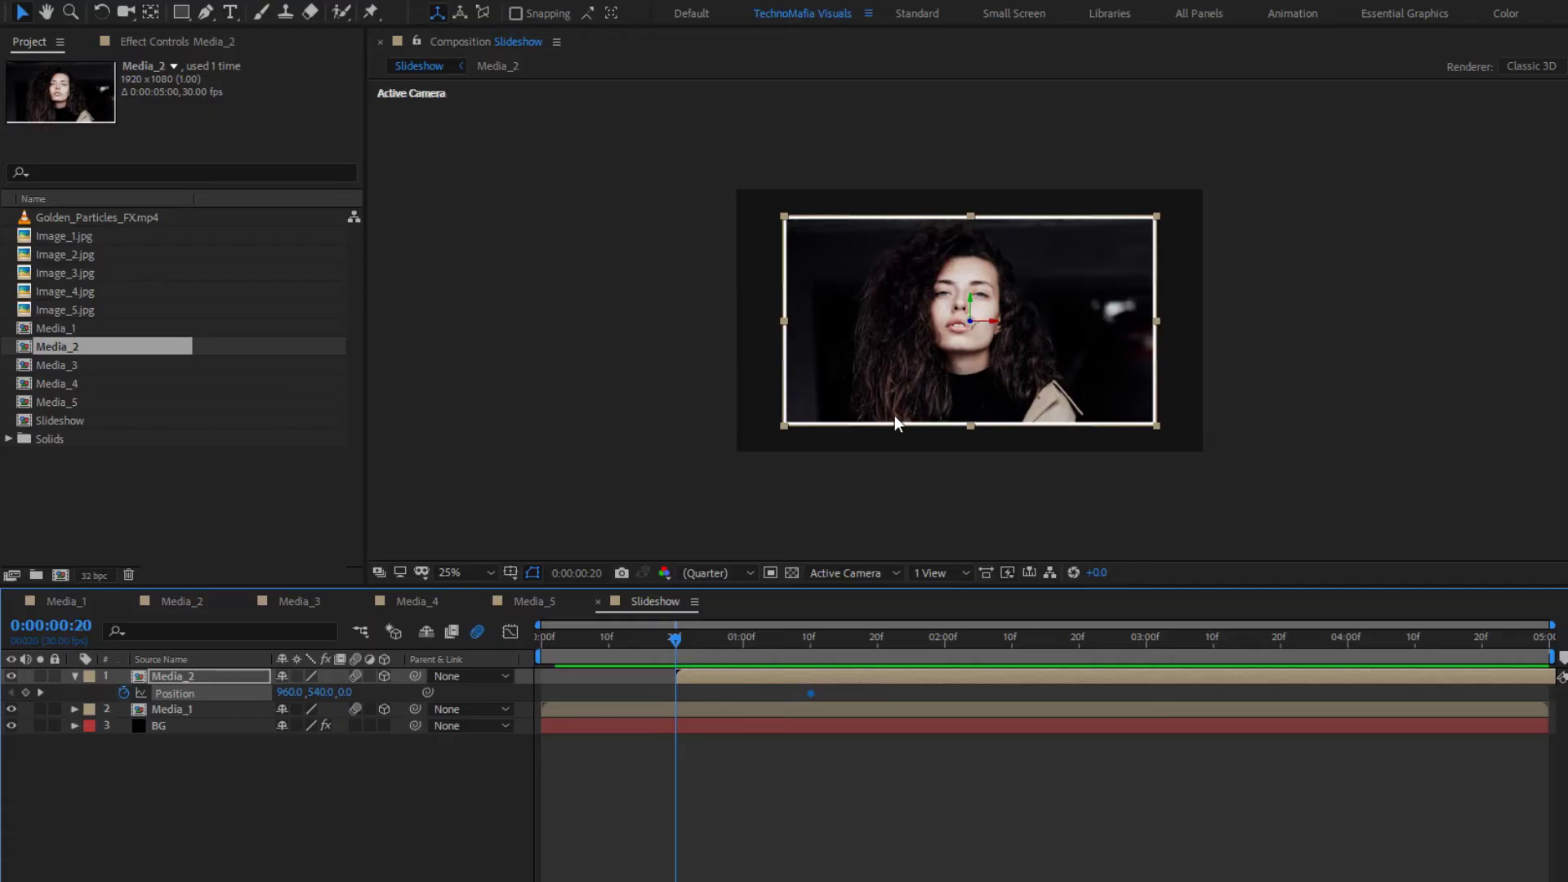
left_click_drag(909, 345, 1350, 562)
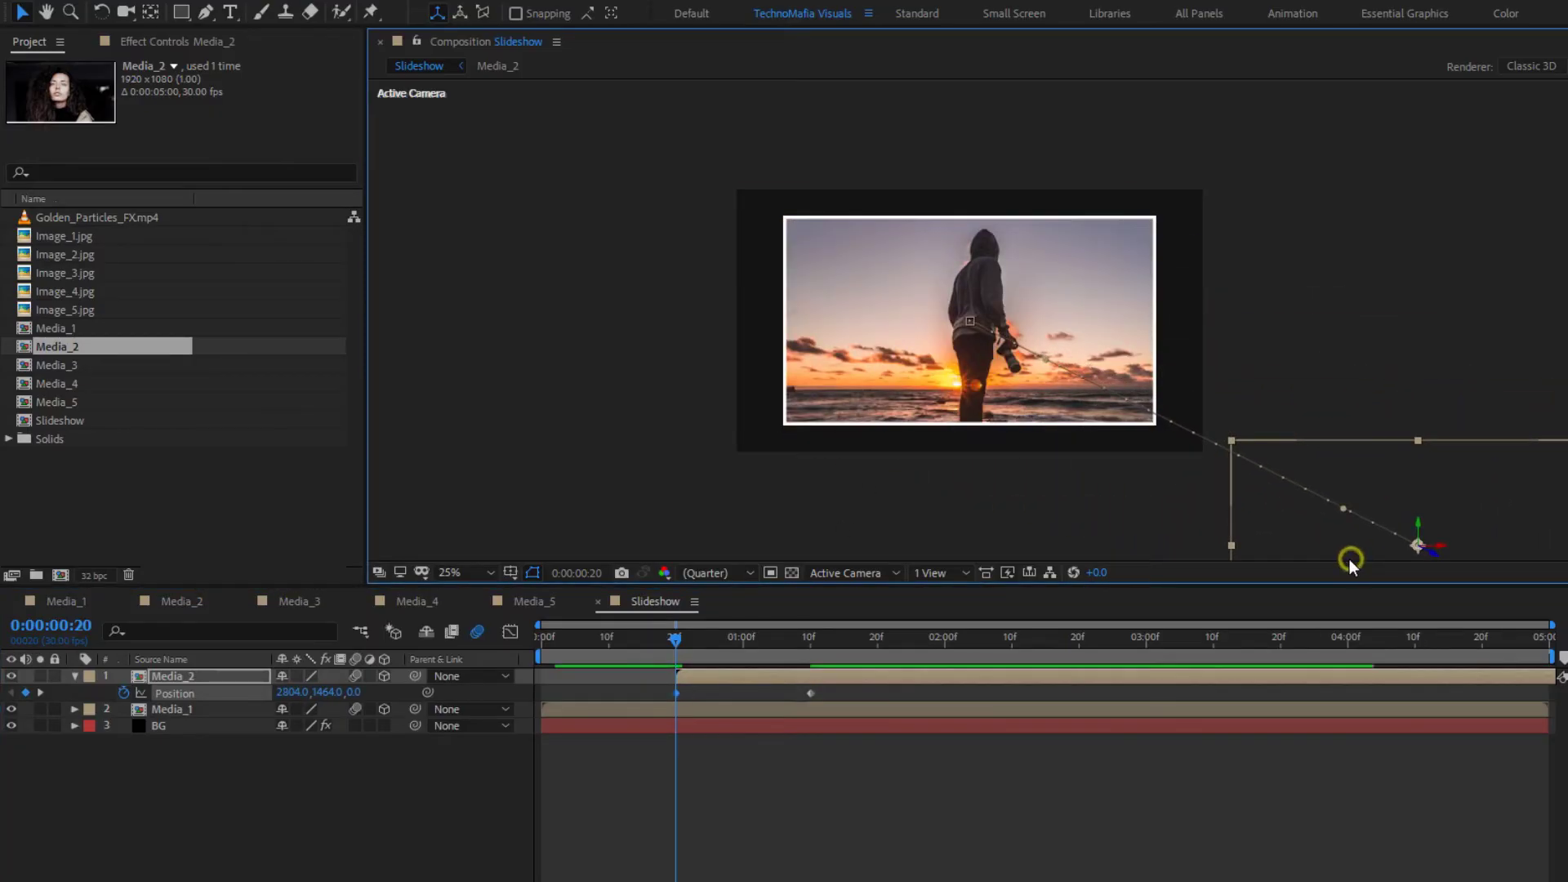
Step: Apply Easy Ease to both Position keyframes of the Media_2 layer
mouse_move(676, 647)
left_mouse_down()
mouse_move(561, 648)
mouse_move(839, 635)
mouse_move(553, 655)
mouse_move(772, 634)
mouse_move(660, 623)
left_mouse_up()
right_click(677, 611)
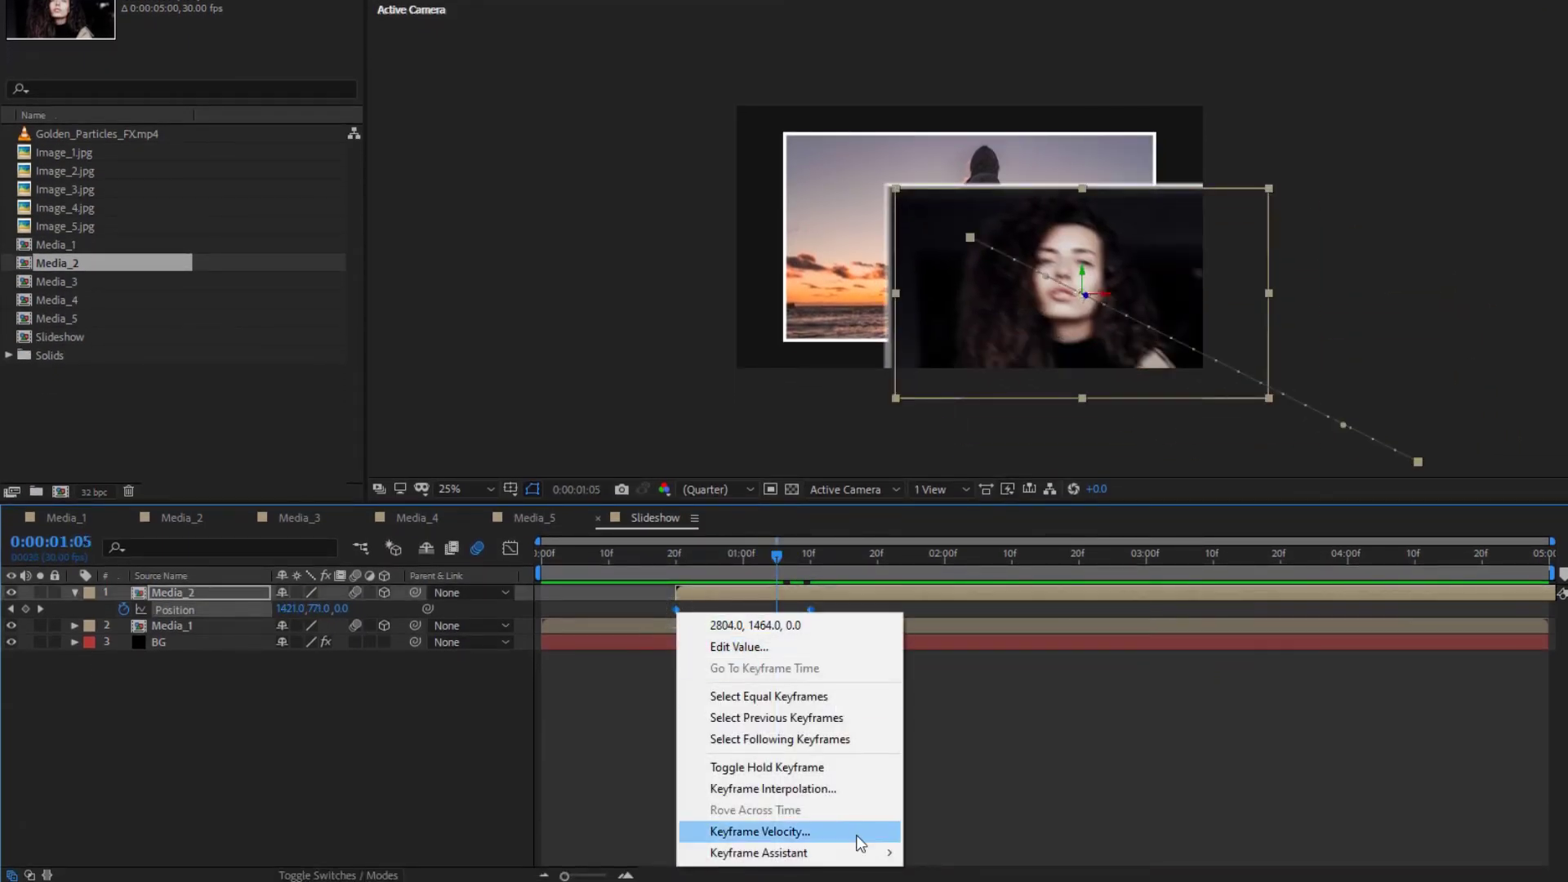
mouse_move(858, 852)
left_click(947, 726)
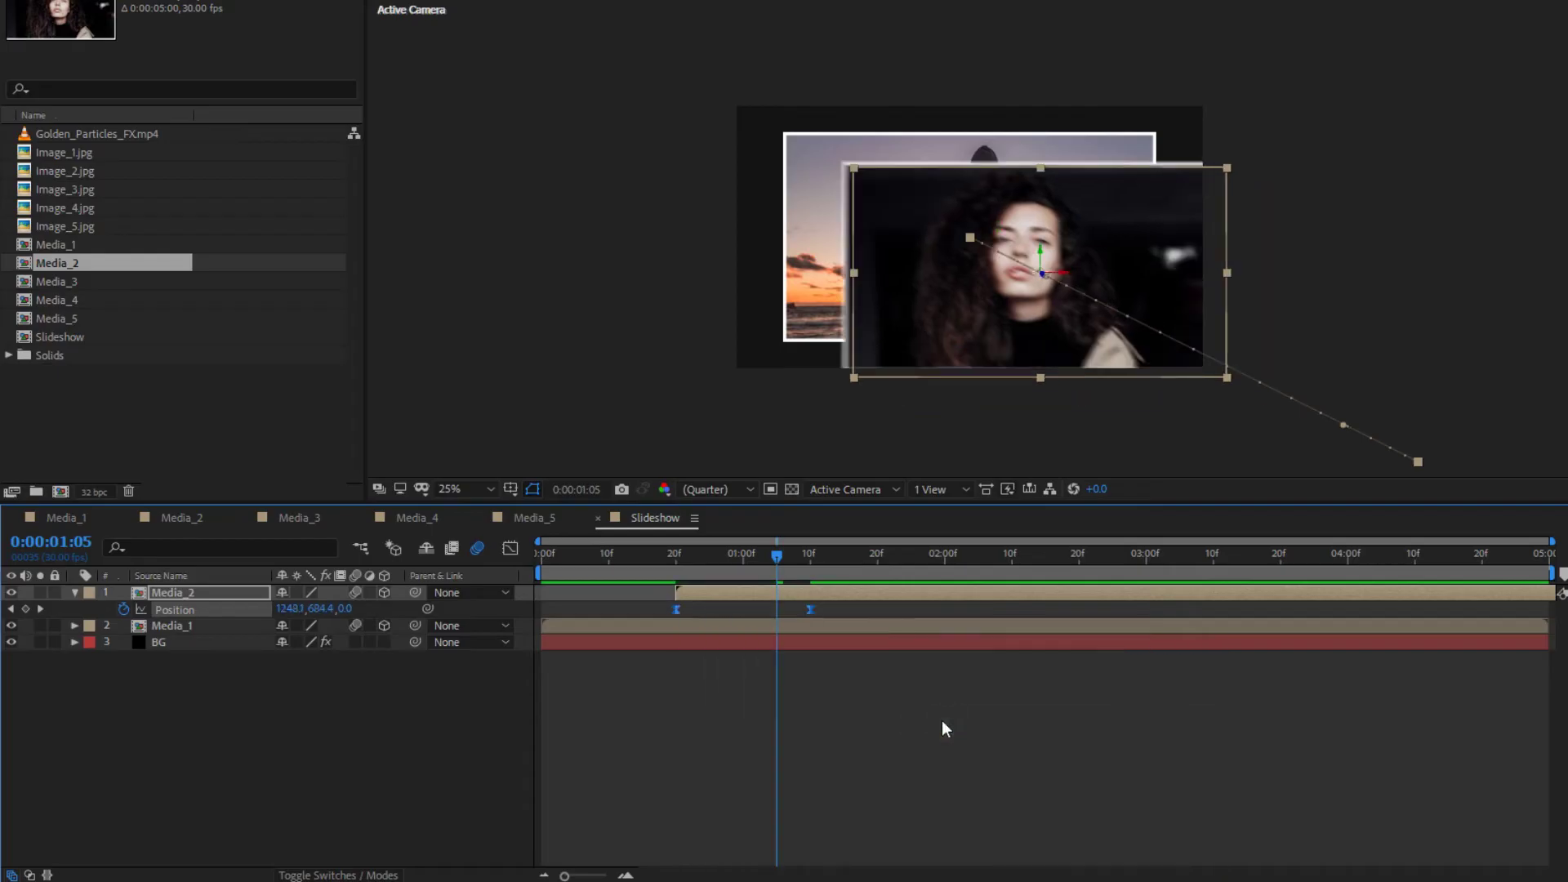
Step: Reshape Media_2's Position speed graph so the layer shoots in fast and slows gradually into the center, and preview the motion
left_click(509, 548)
left_click(810, 819)
left_click_drag(765, 819, 711, 821)
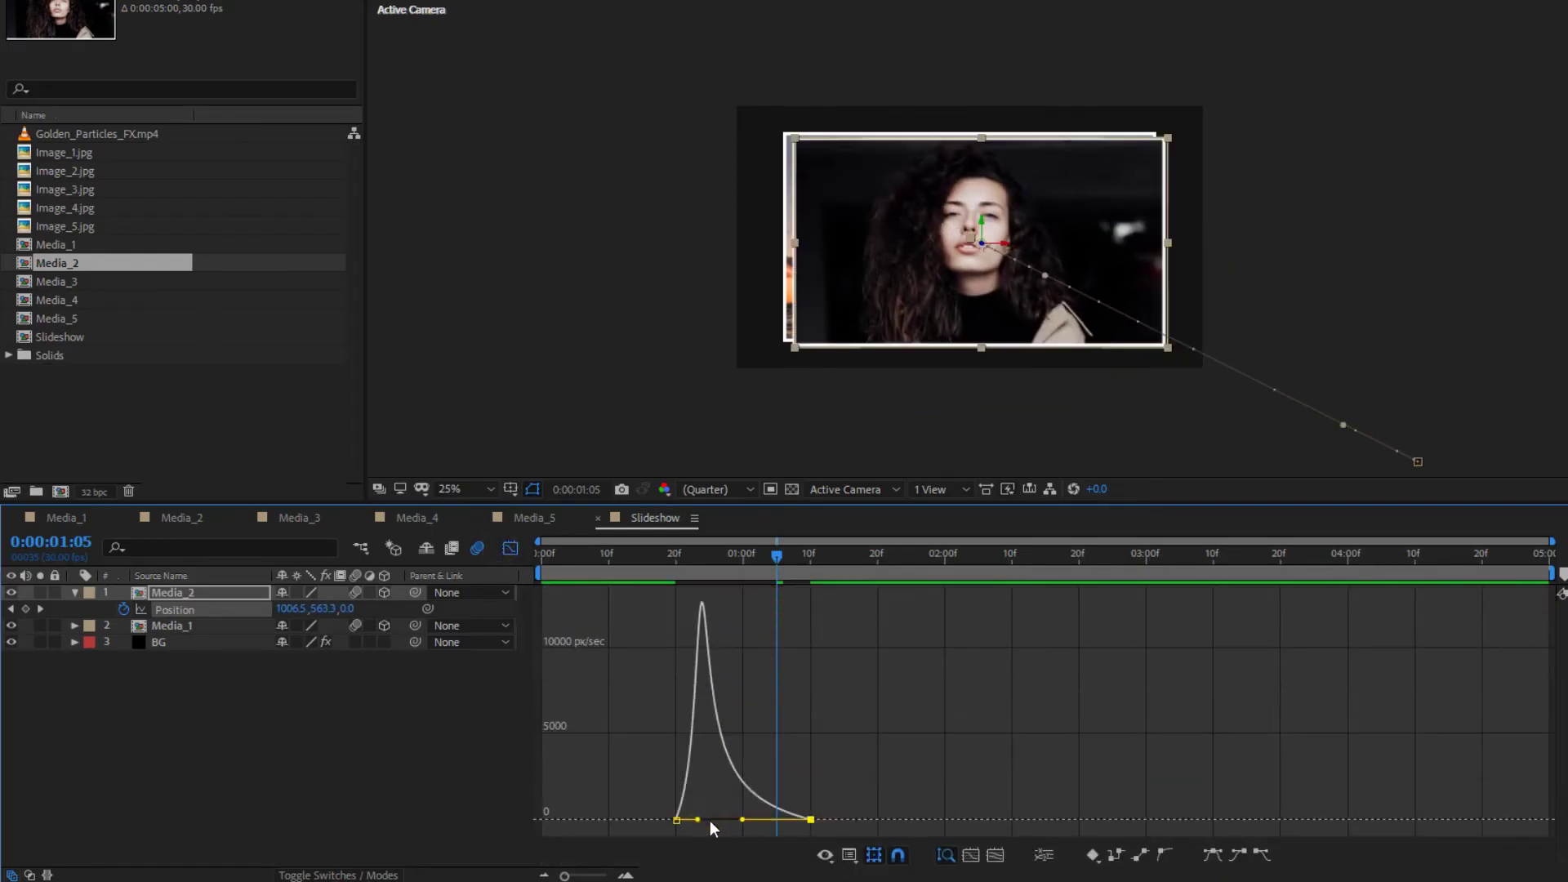
left_click(508, 547)
left_click(667, 564)
left_click_drag(683, 567, 845, 570)
Step: Keyframe Media_2's Z Rotation from 20° at 0:00:00:20 to 2° at 0:00:01:10
left_click(258, 602)
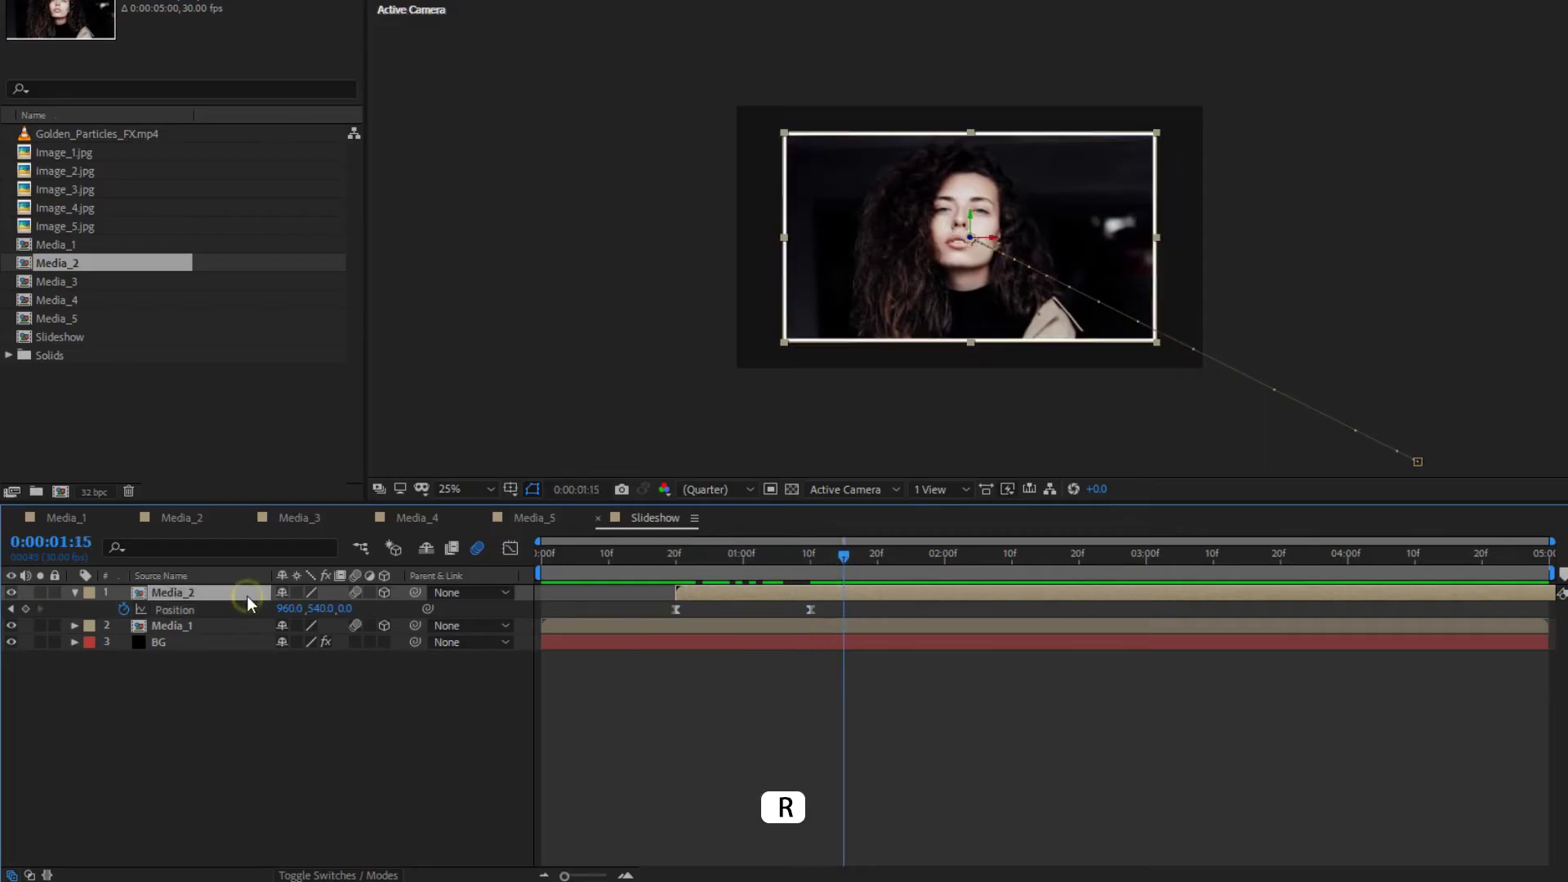
key("r")
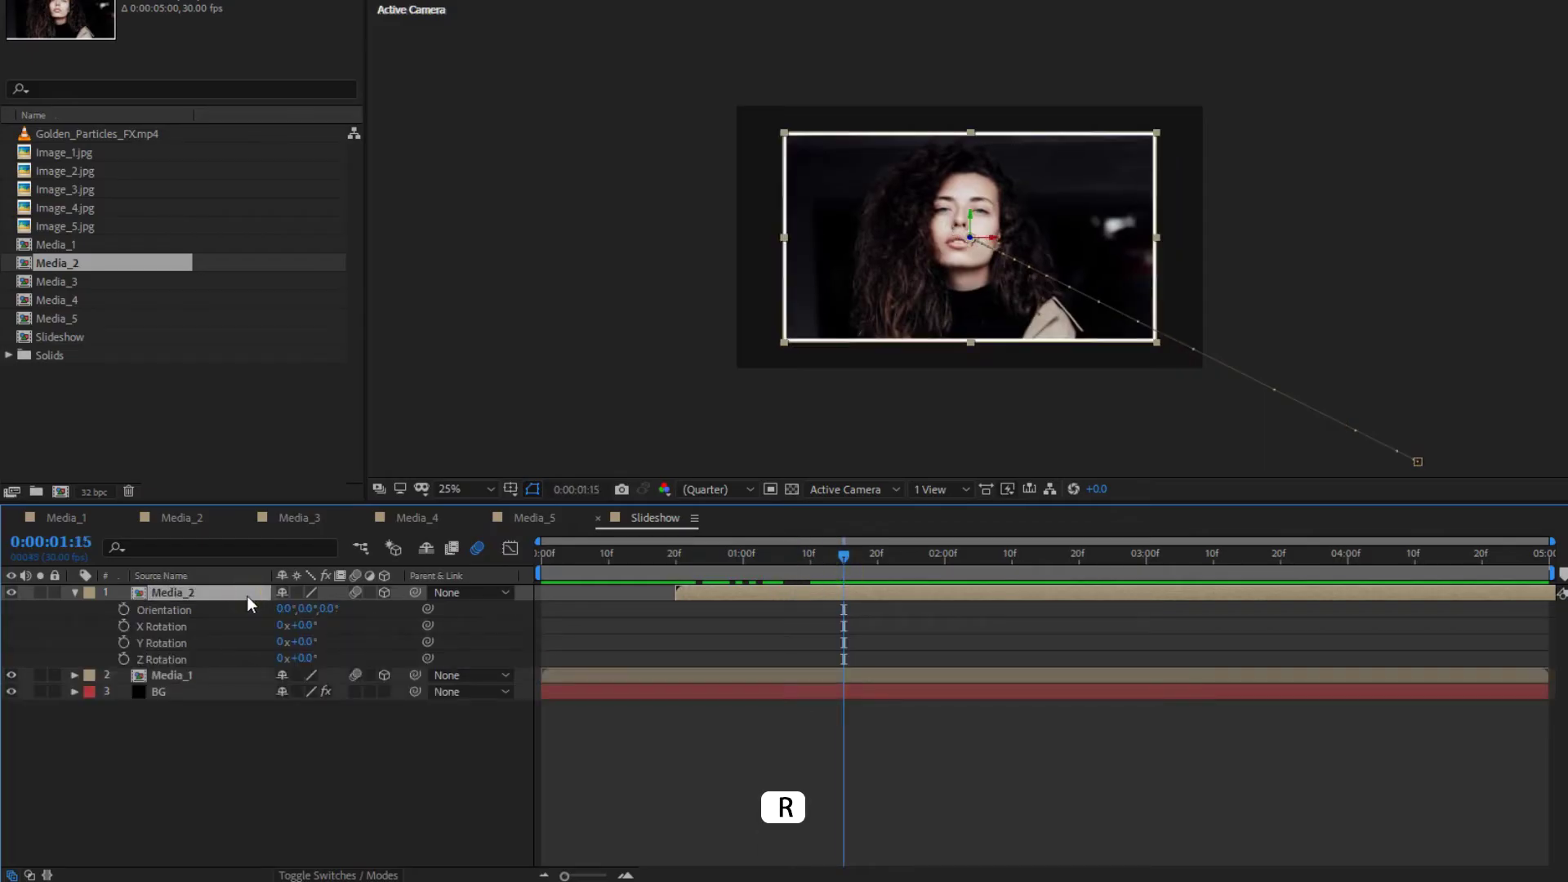
left_click(811, 560)
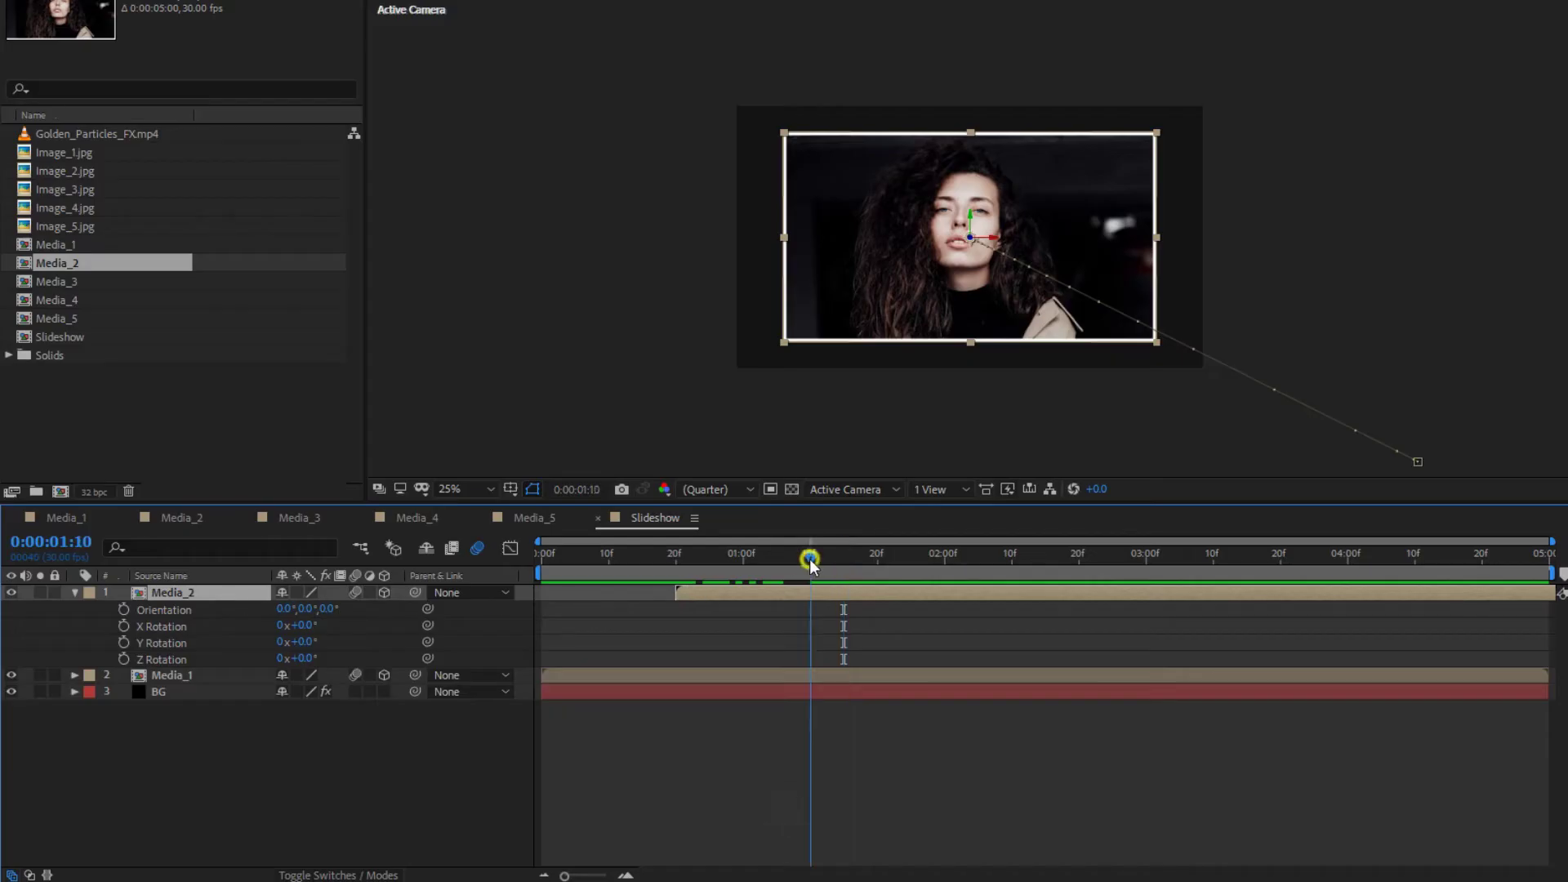
left_click(125, 661)
left_click(305, 659)
type("2")
key("Return")
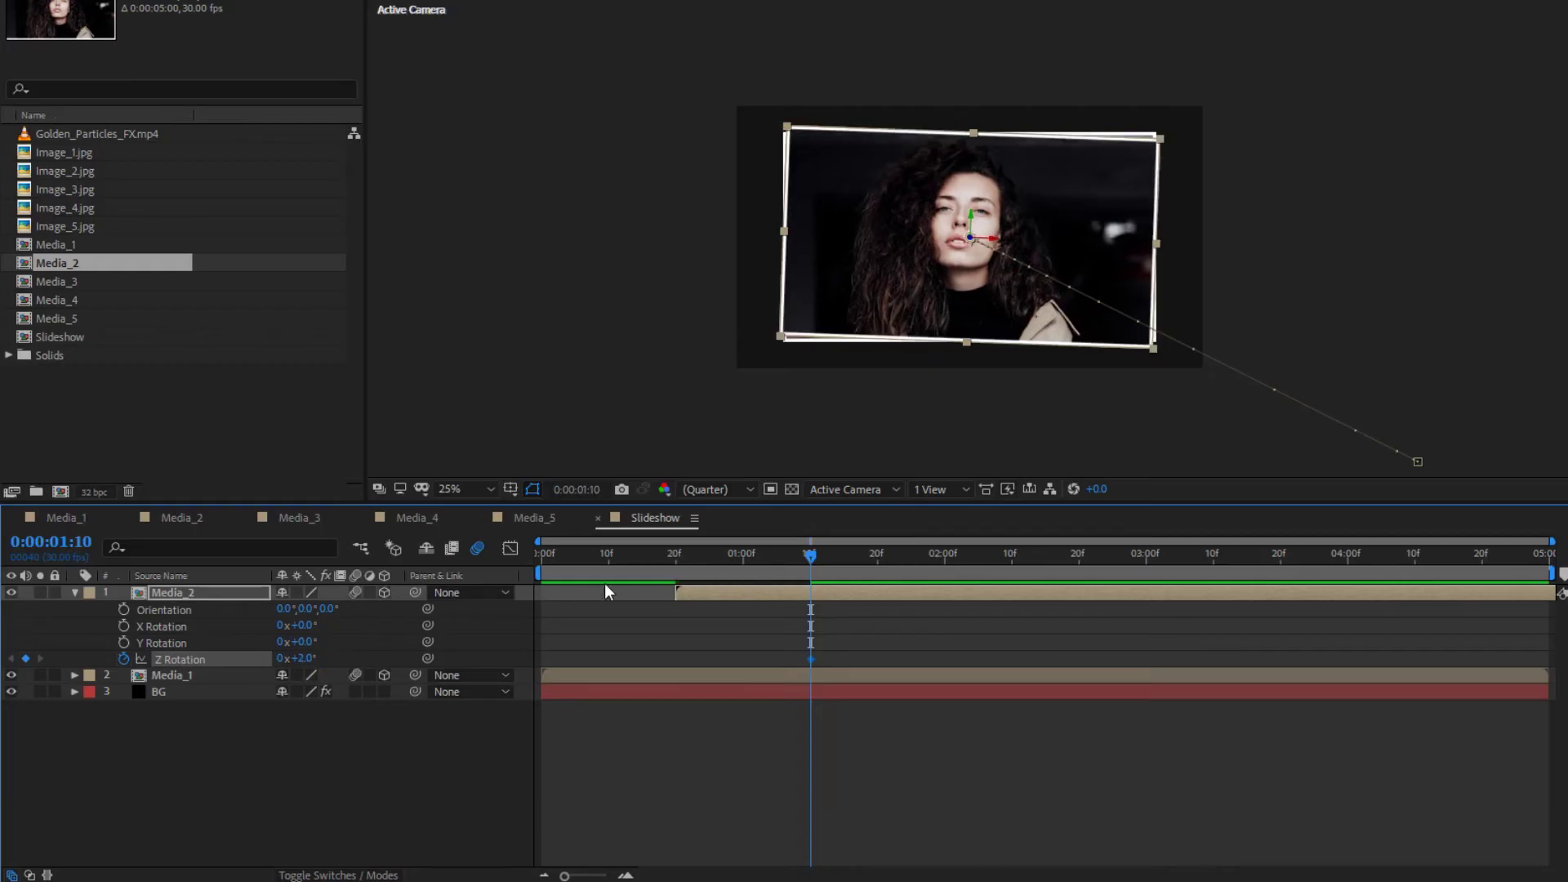
left_click(674, 555)
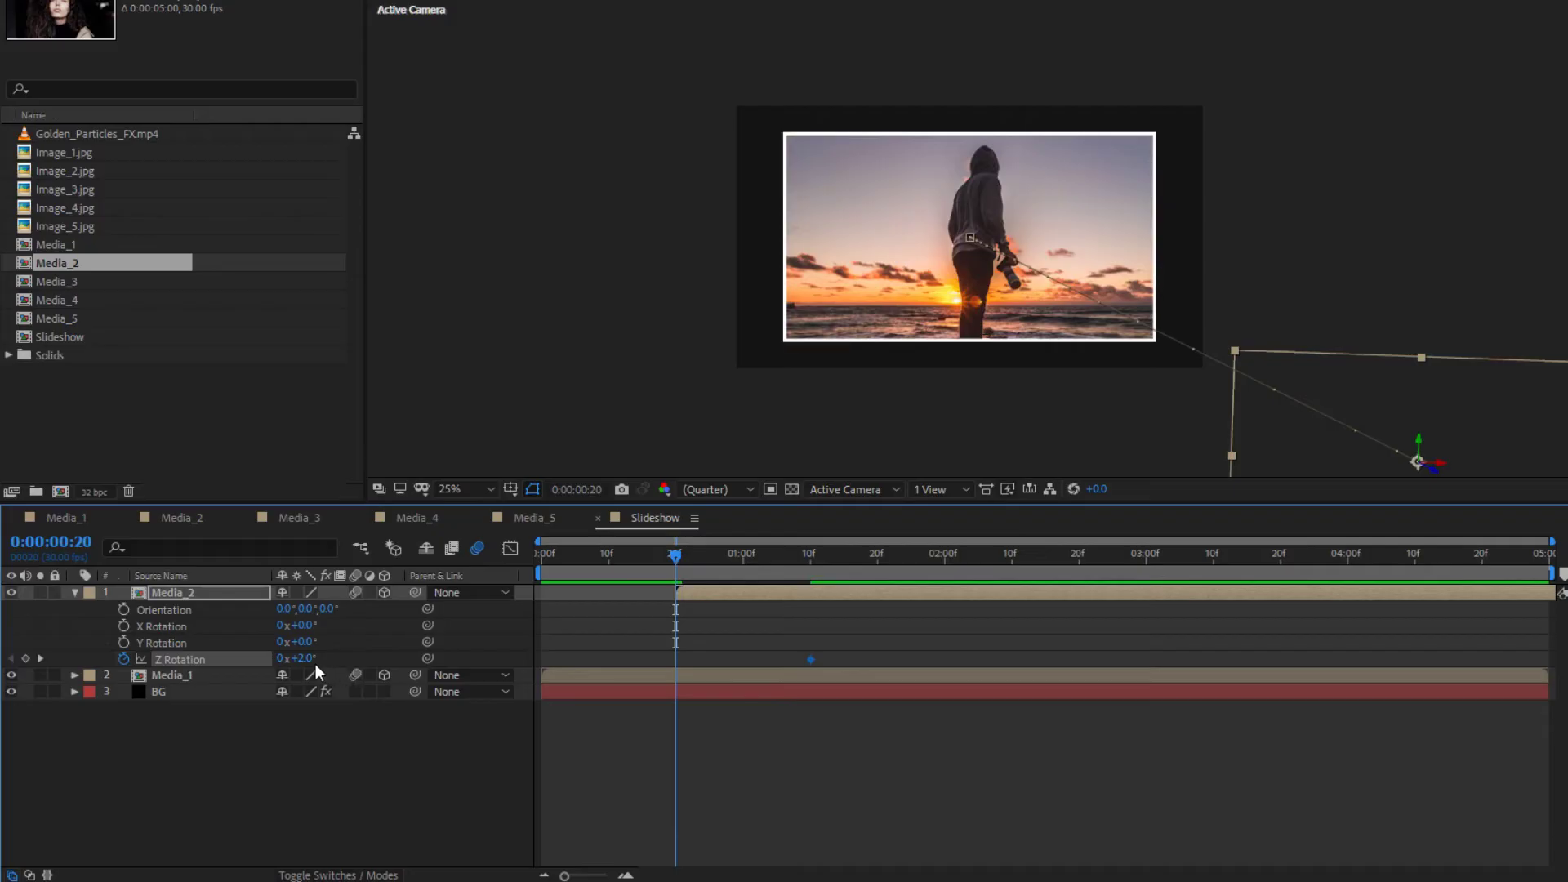
type("20")
key("Return")
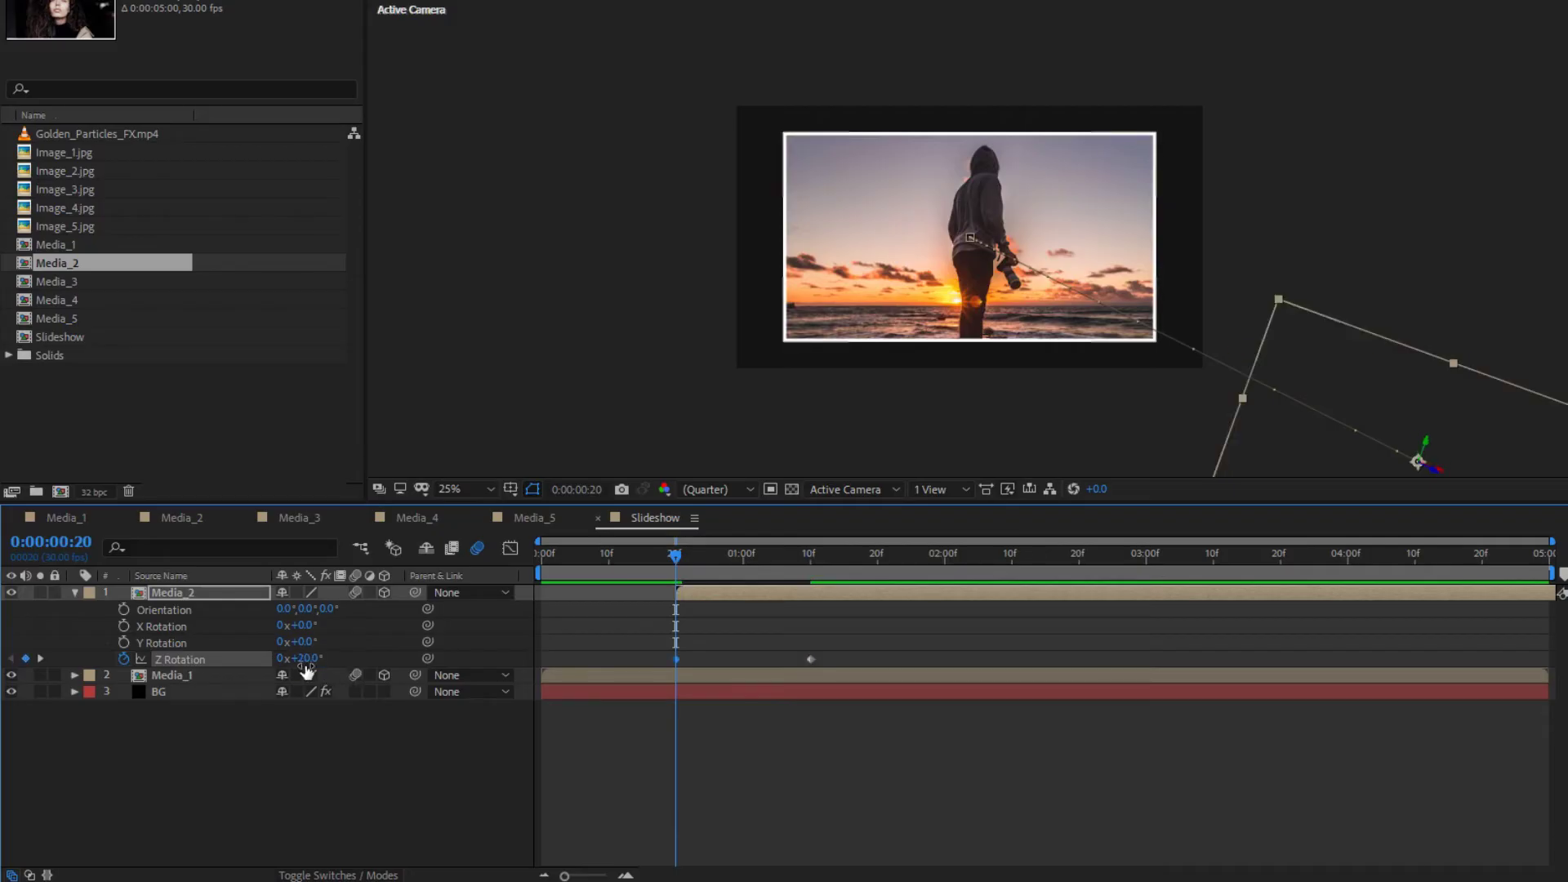
left_click_drag(680, 561, 827, 542)
Step: Apply Easy Ease to Media_2's Z Rotation keyframes and adjust the rotation's speed graph
left_click(676, 659)
right_click(676, 660)
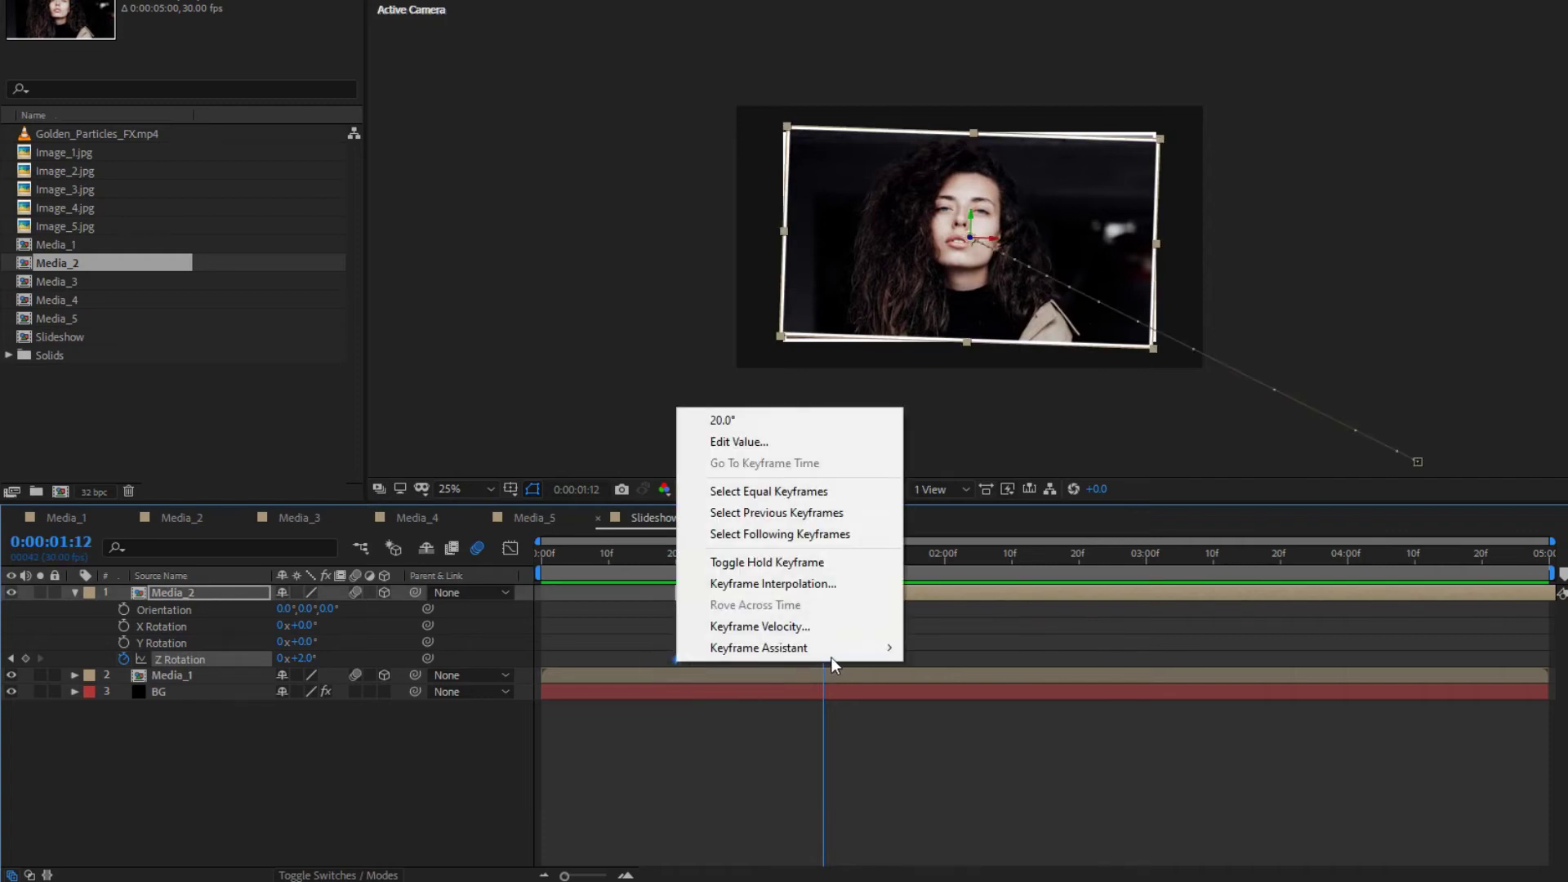
mouse_move(831, 653)
left_click(955, 712)
left_click(511, 549)
left_click(764, 818)
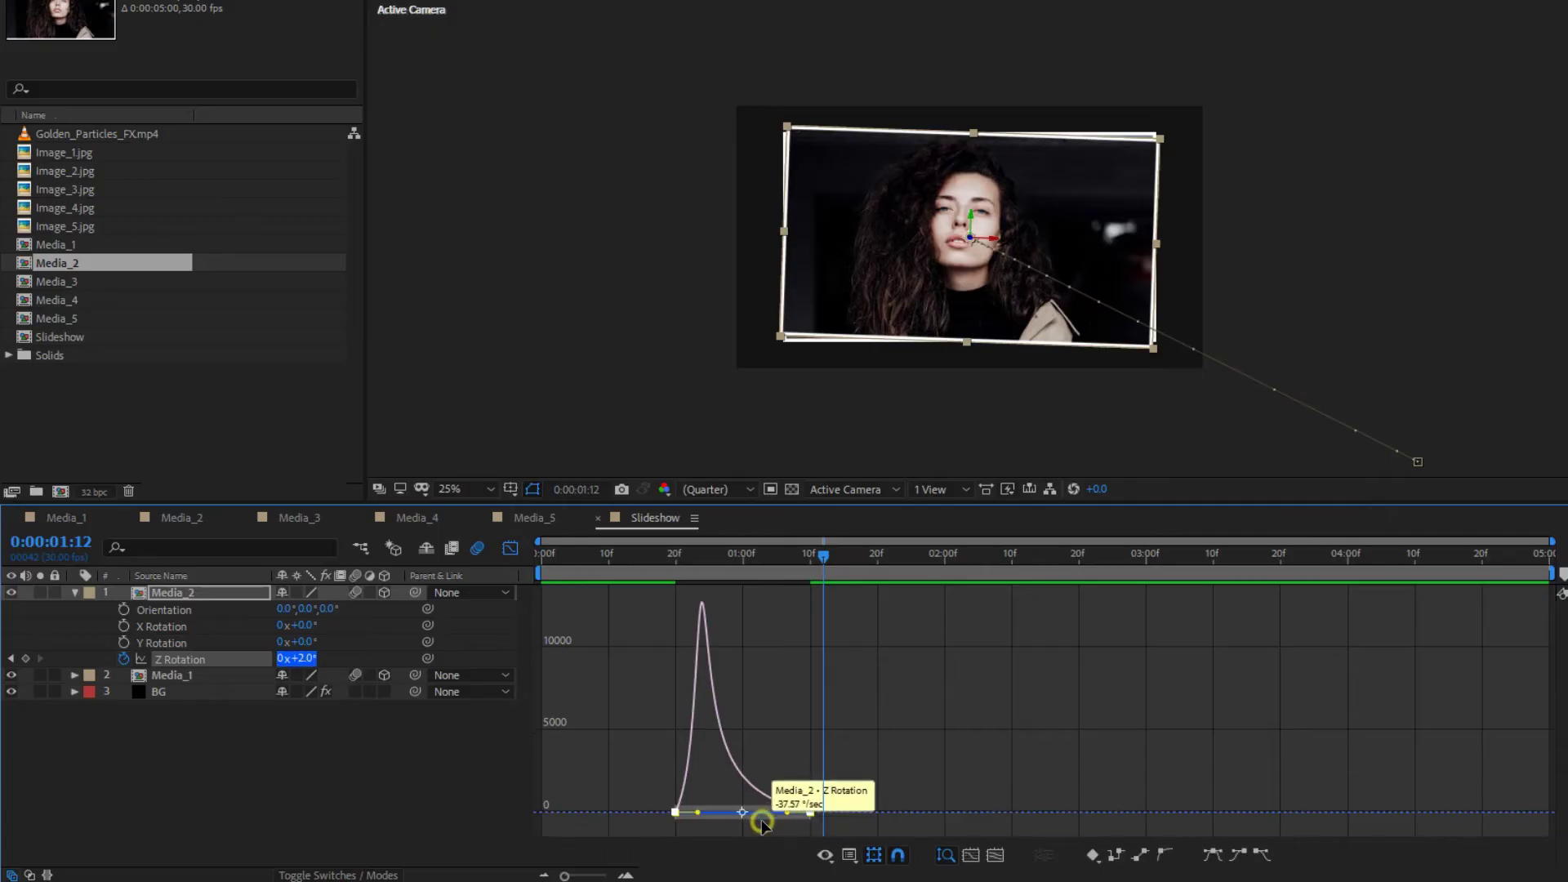
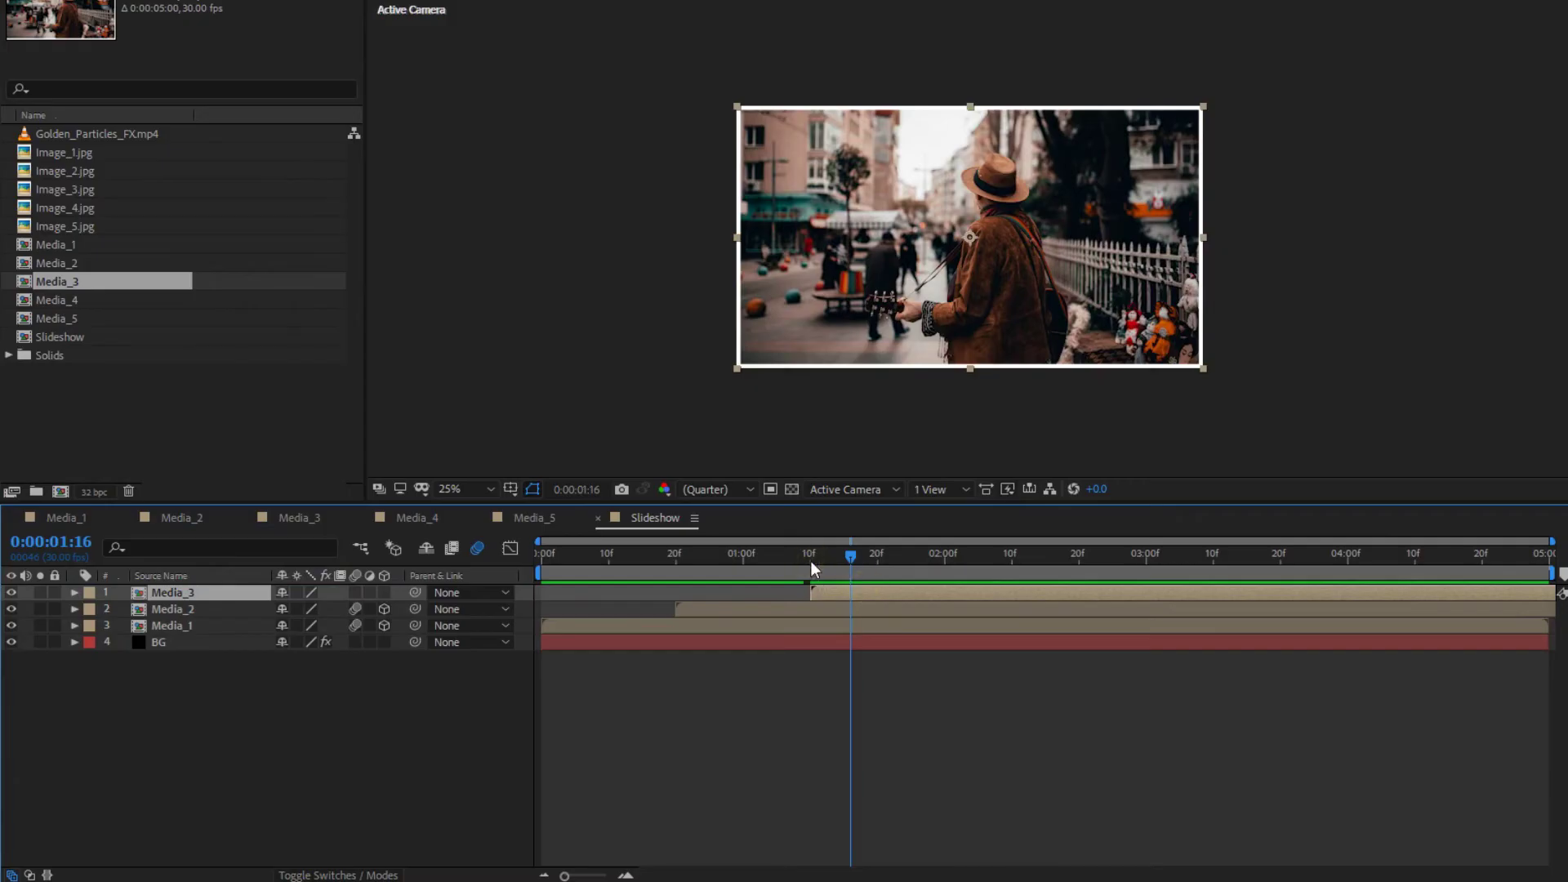
Step: Start Media_3 at 0:00:01:20 and keyframe its Position with Easy Ease from about -1112, -588 to the frame's center at 0:00:02:15
key("bracketleft")
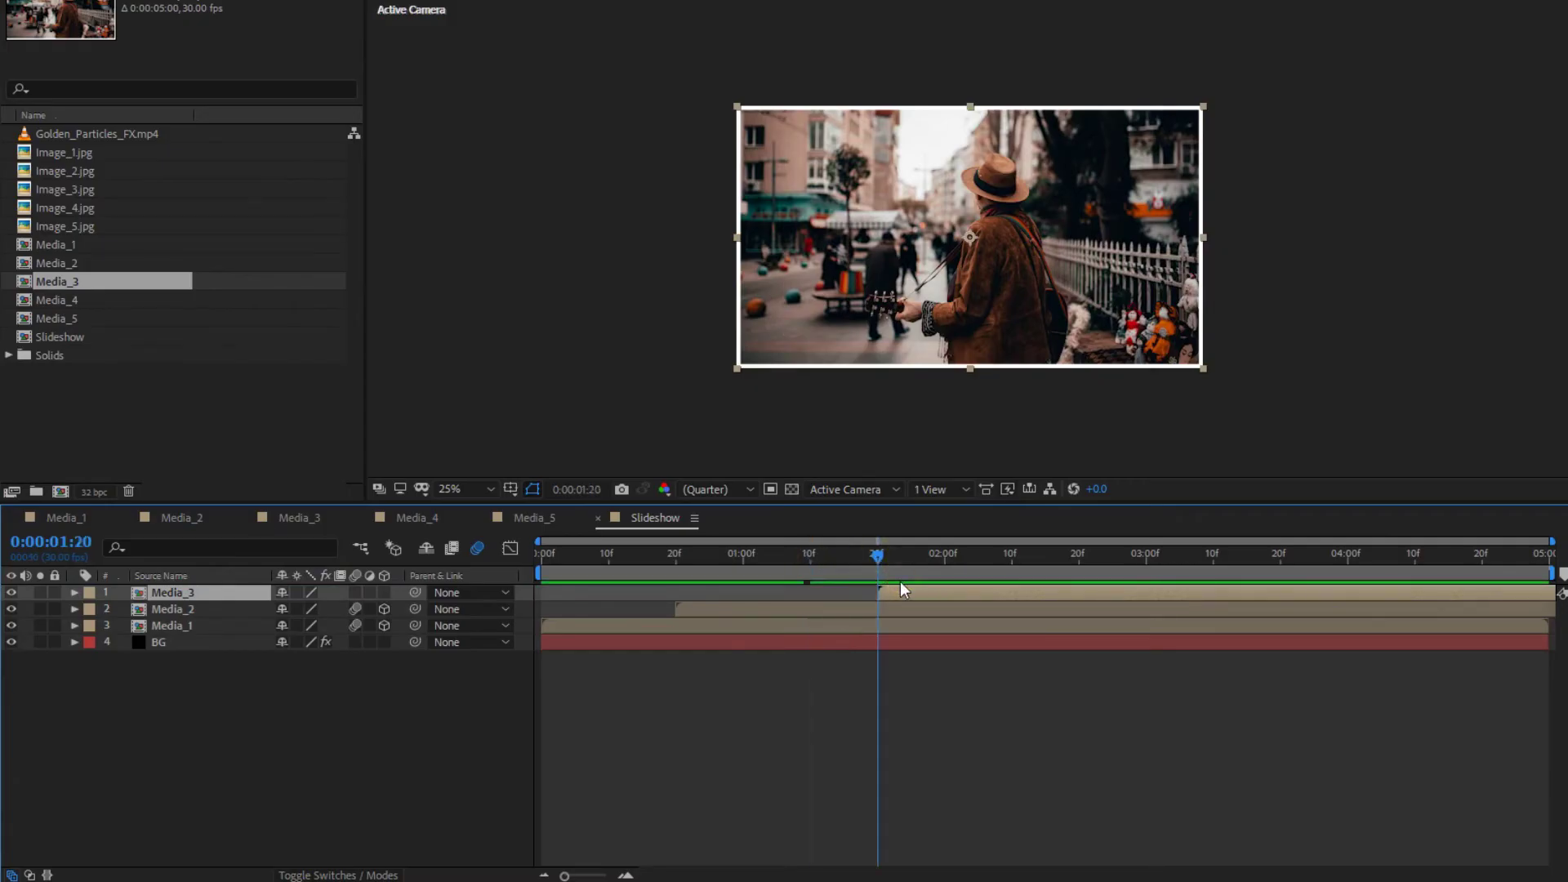
key("p")
left_click_drag(1011, 562, 1051, 562)
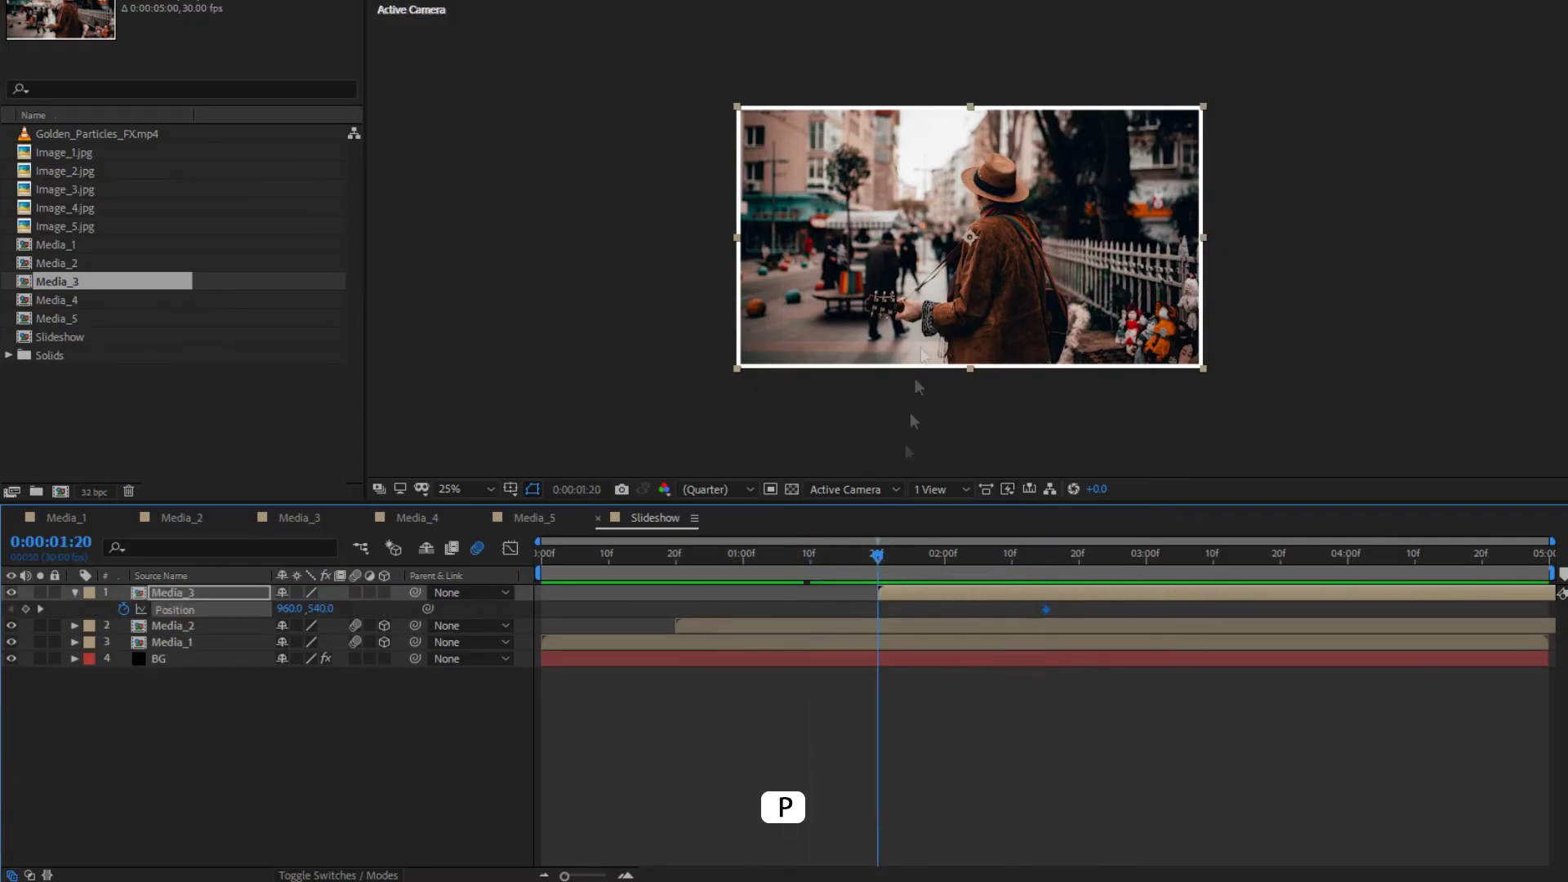
left_click_drag(971, 309, 478, 32)
left_click_drag(878, 553, 982, 562)
right_click(878, 610)
left_click(1176, 617)
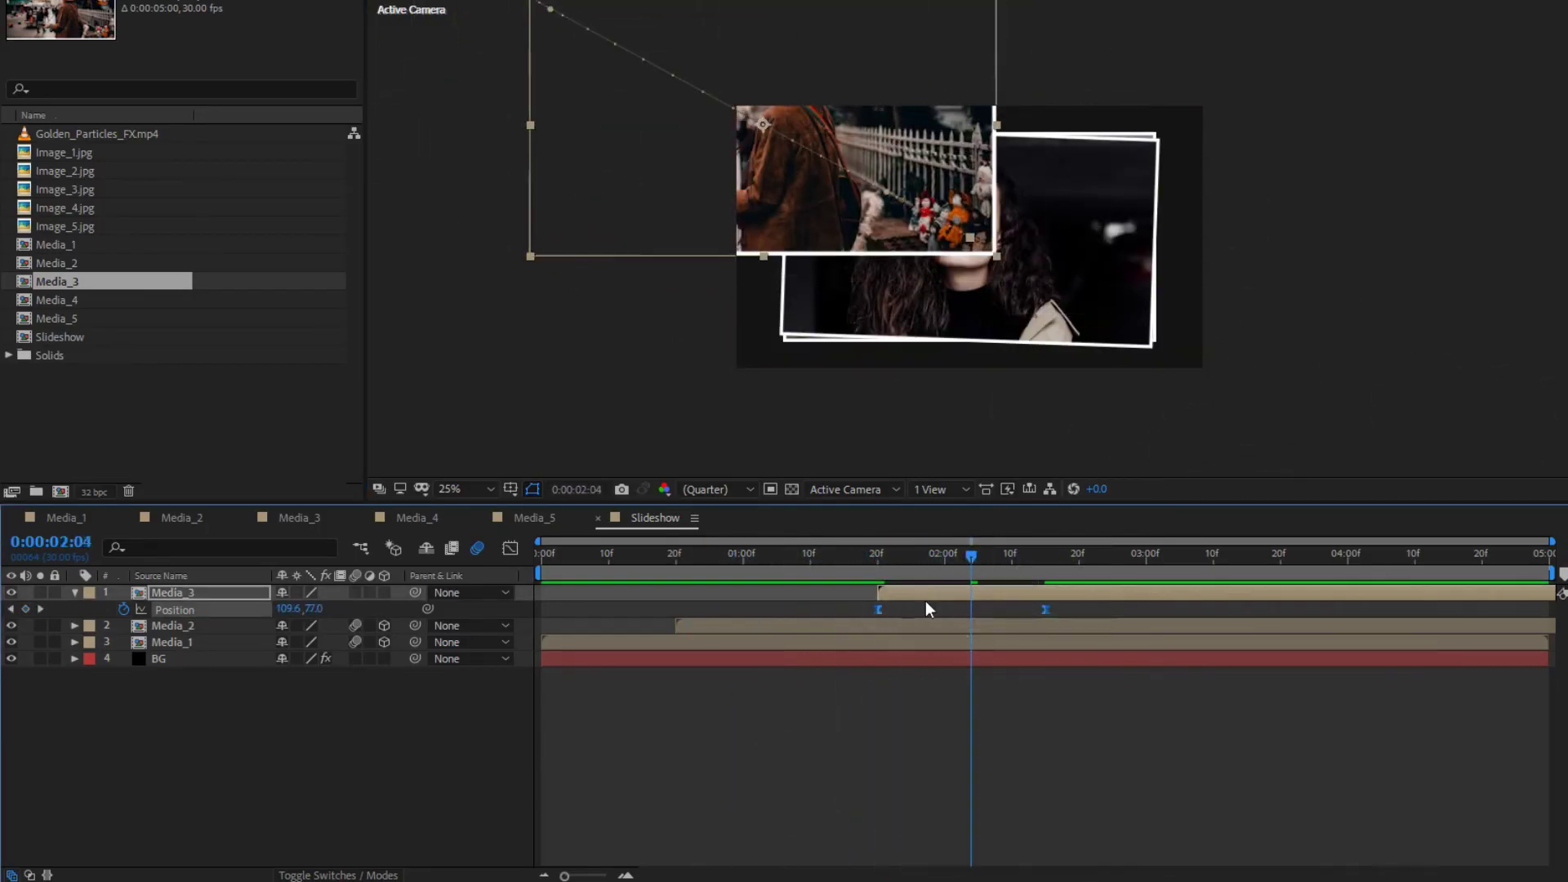
Step: Set Media_3's Scale to 80% and turn on its 3D and motion blur switches
key("k")
key("s")
left_click(384, 592)
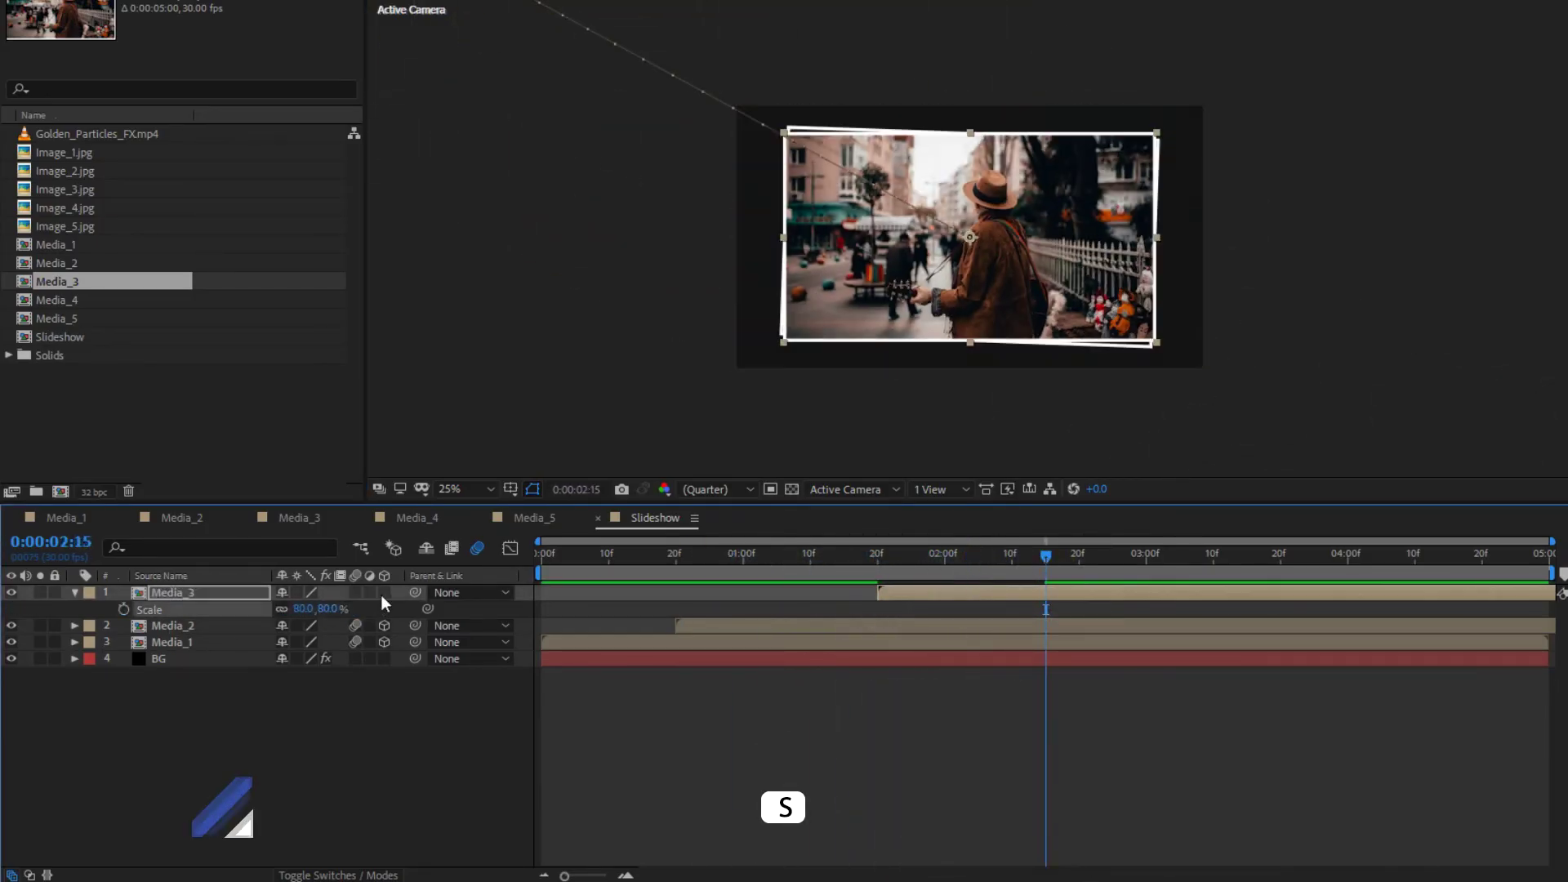
Step: Keyframe Media_3's Z Rotation from -10° at 0:00:01:20 to -2° at 0:00:02:15
key("r")
left_click(124, 658)
left_click(309, 659)
type("-2")
key("Return")
left_click(878, 555)
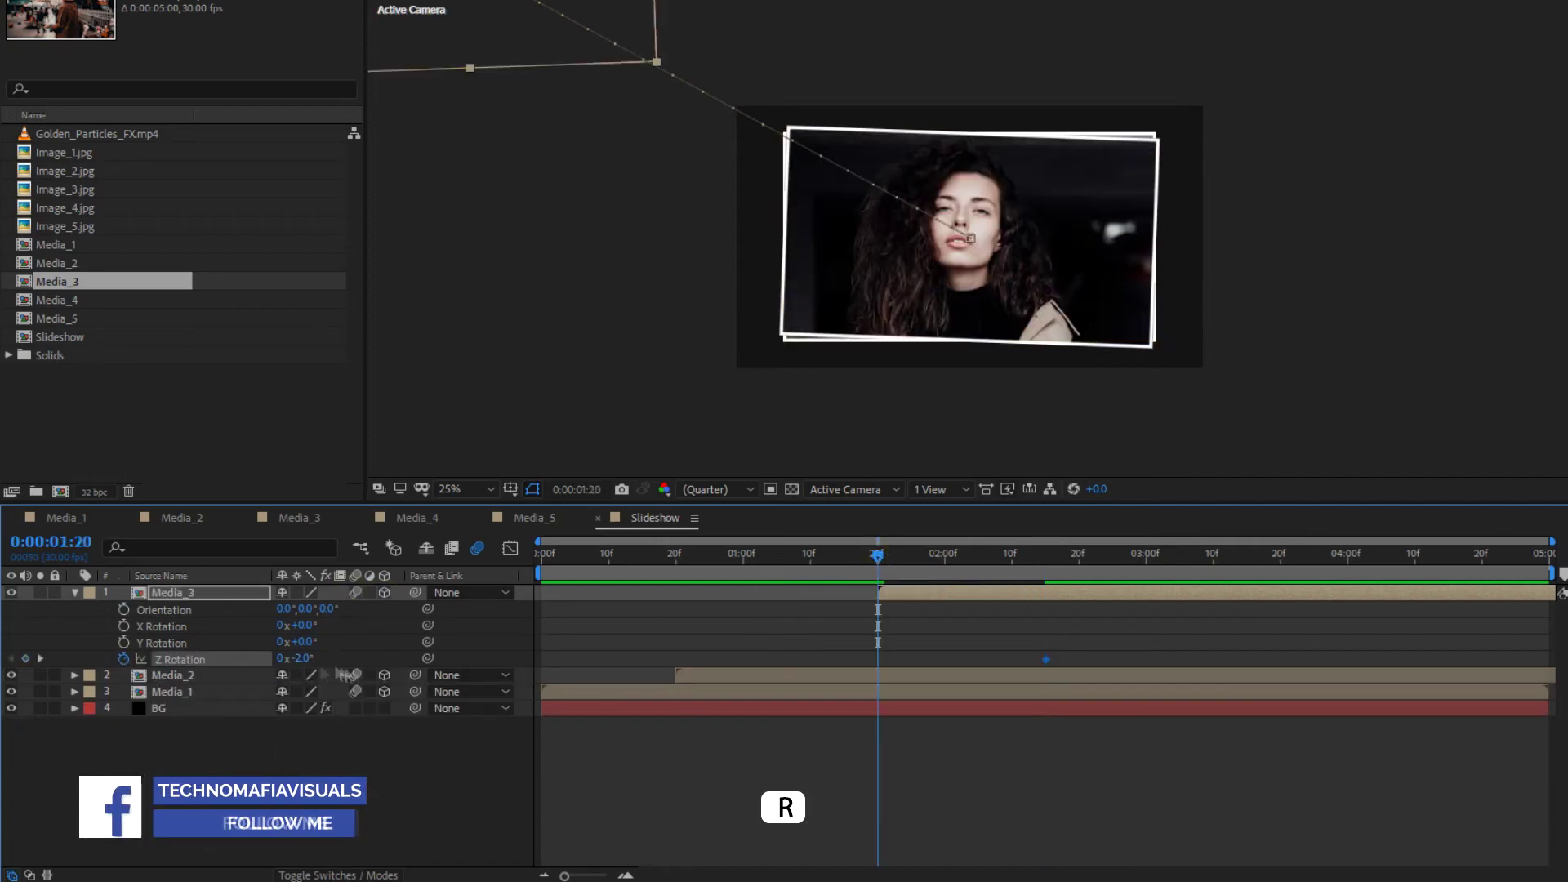
left_click(297, 658)
type("-10")
key("Return")
Step: Apply Easy Ease to Media_3's Z Rotation keyframes
right_click(878, 658)
mouse_move(940, 645)
left_click(1159, 678)
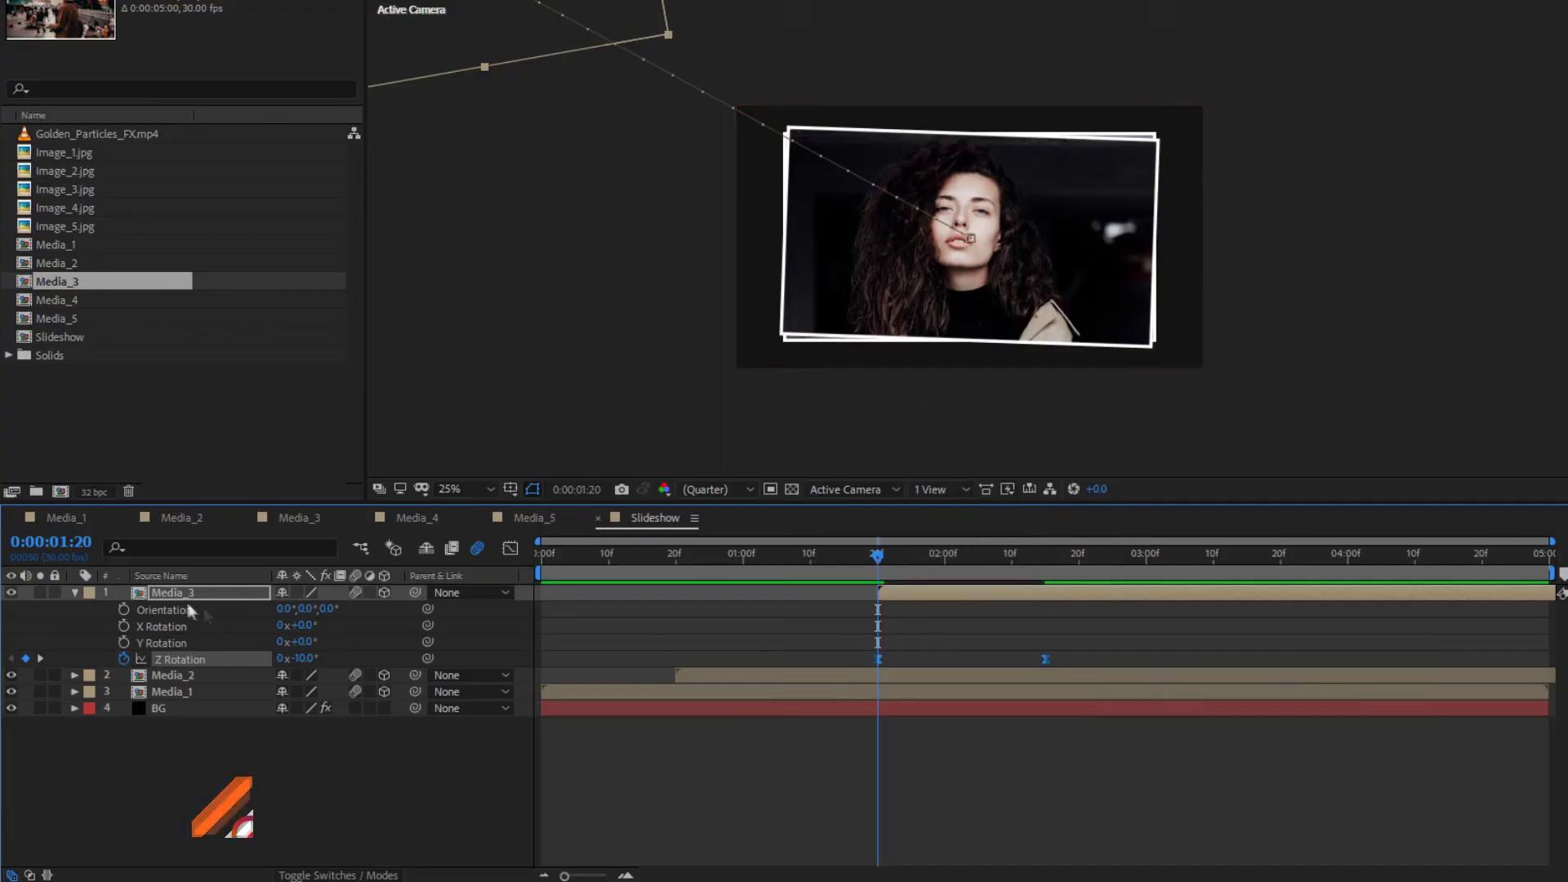
Step: Reshape the speed graph of Media_3's Position and Z Rotation for a fast start and slow finish, and preview the motion
key("u")
left_click(509, 548)
left_click_drag(1036, 812, 936, 815)
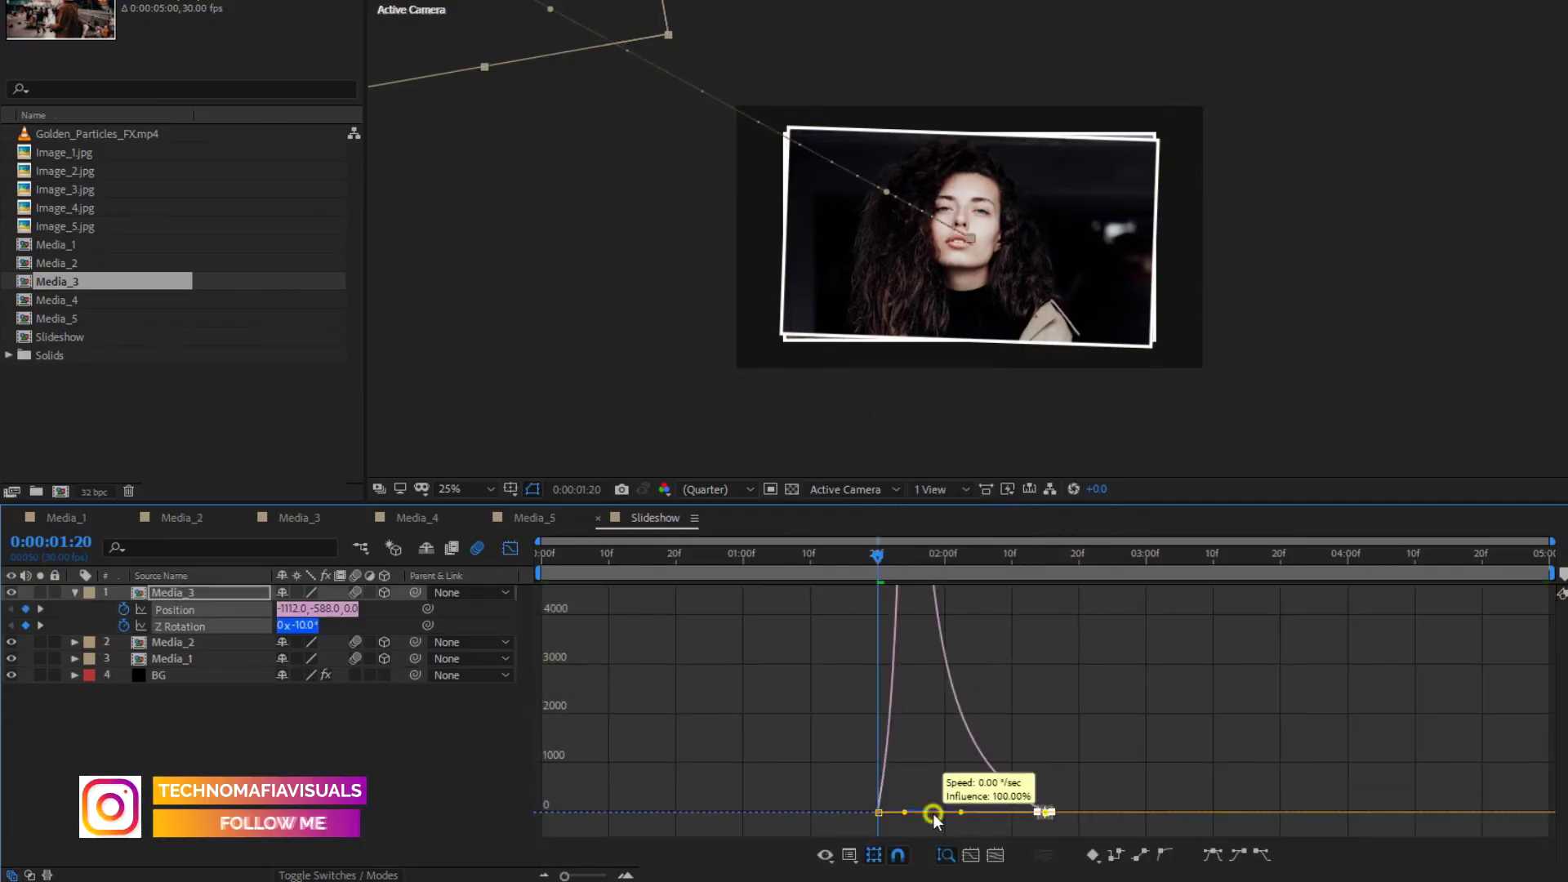
left_click(510, 548)
left_click(1034, 559)
left_click_drag(890, 562, 1066, 555)
left_click(74, 592)
Step: Add the Media_4 composition above Media_3, scaled to 80% and starting at 0:00:02:20
left_click(74, 300)
left_click_drag(74, 310, 229, 595)
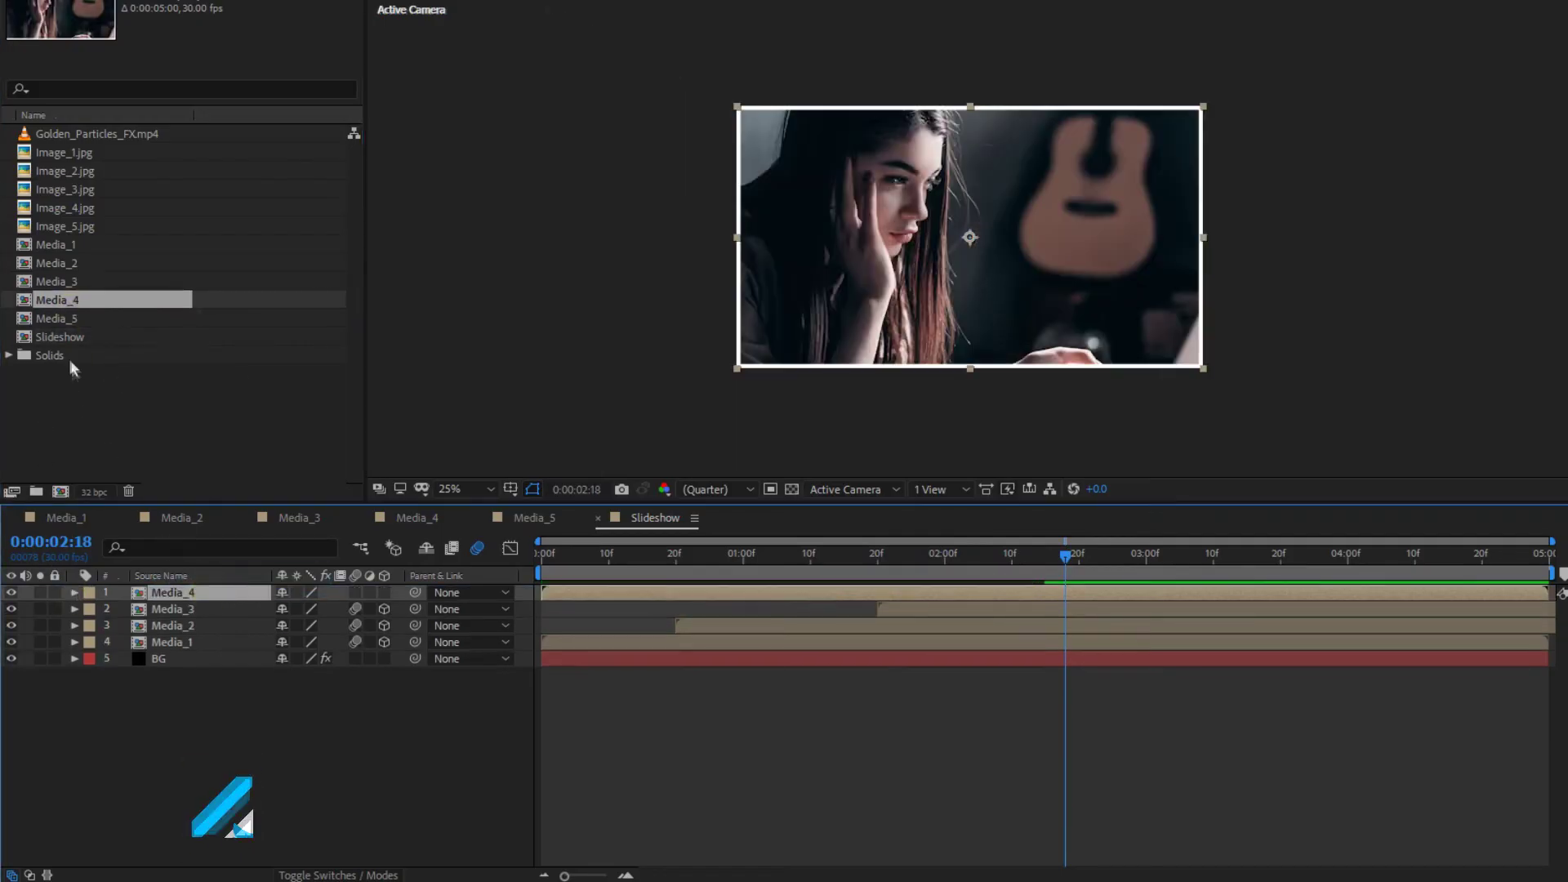
key("s")
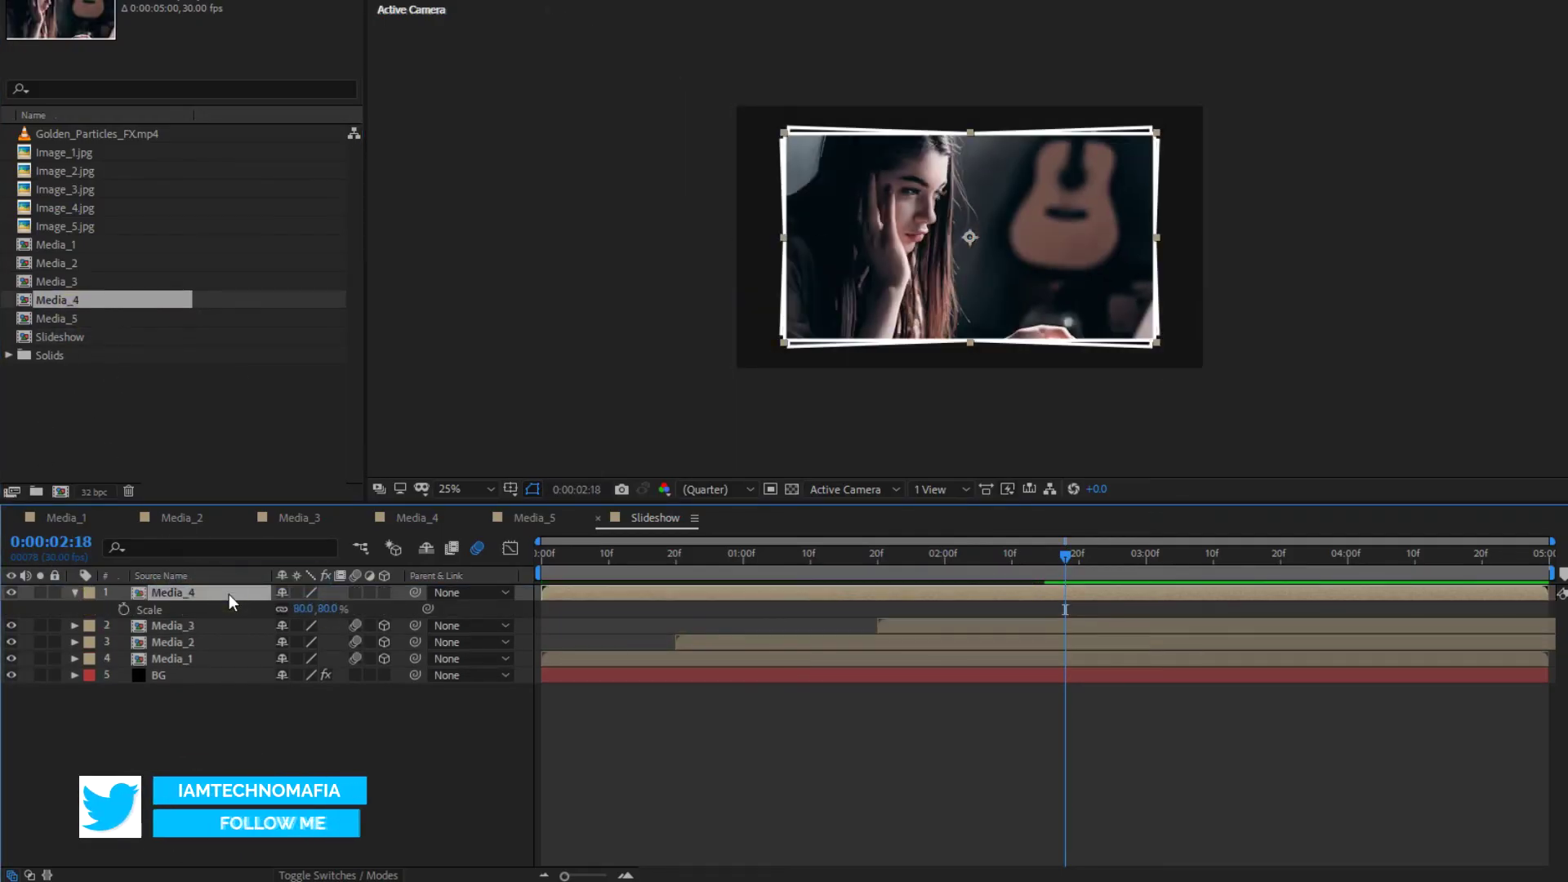
key("bracketleft")
Step: Make Media_4 a motion-blurred 3D layer and keyframe its Position from below the frame at 0:00:02:20 to the center at 0:00:03:14
left_click(1213, 556)
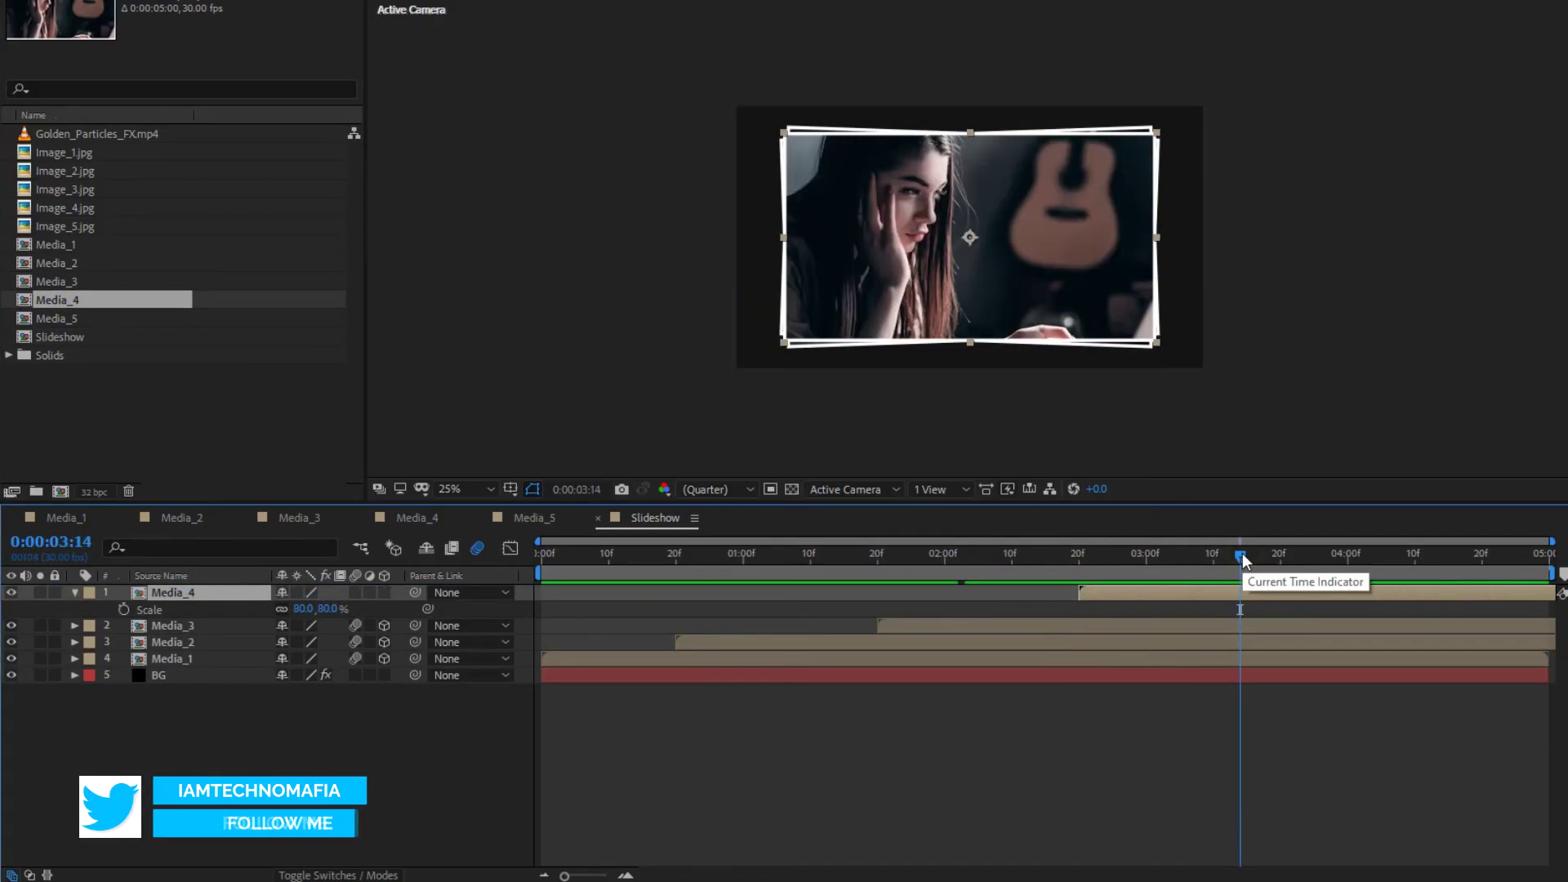
left_click(384, 592)
key("alt+shift+p")
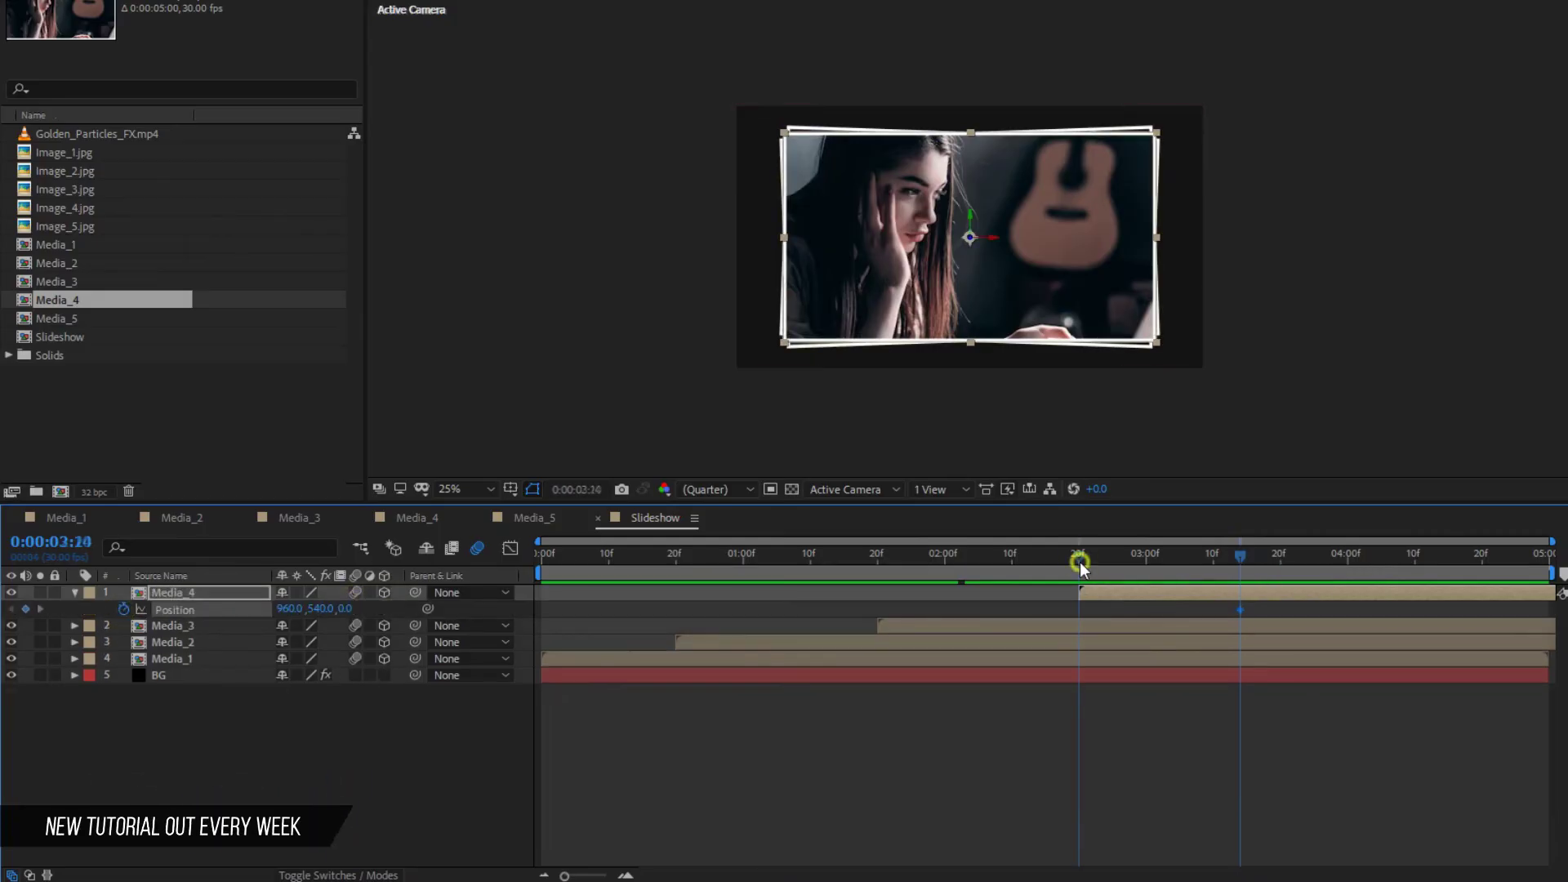
left_click_drag(981, 241, 939, 466)
left_click_drag(953, 560, 1087, 572)
Step: Keyframe Media_4's Z Rotation from a steeper clockwise tilt at 0:00:02:20 to 2° at 0:00:03:17
key("r")
left_click(1259, 555)
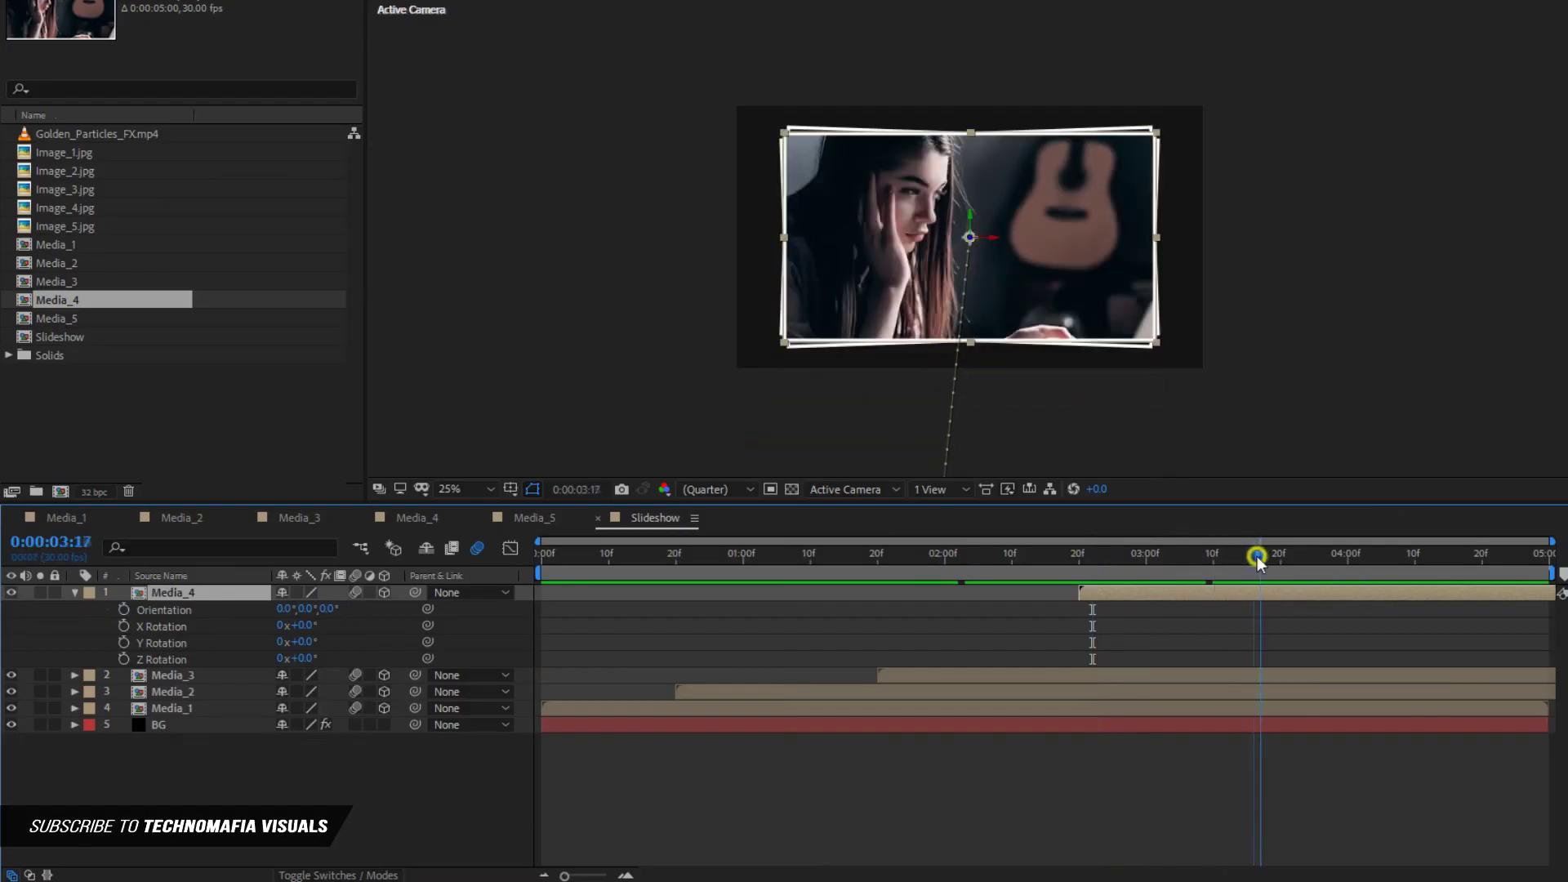
key("space")
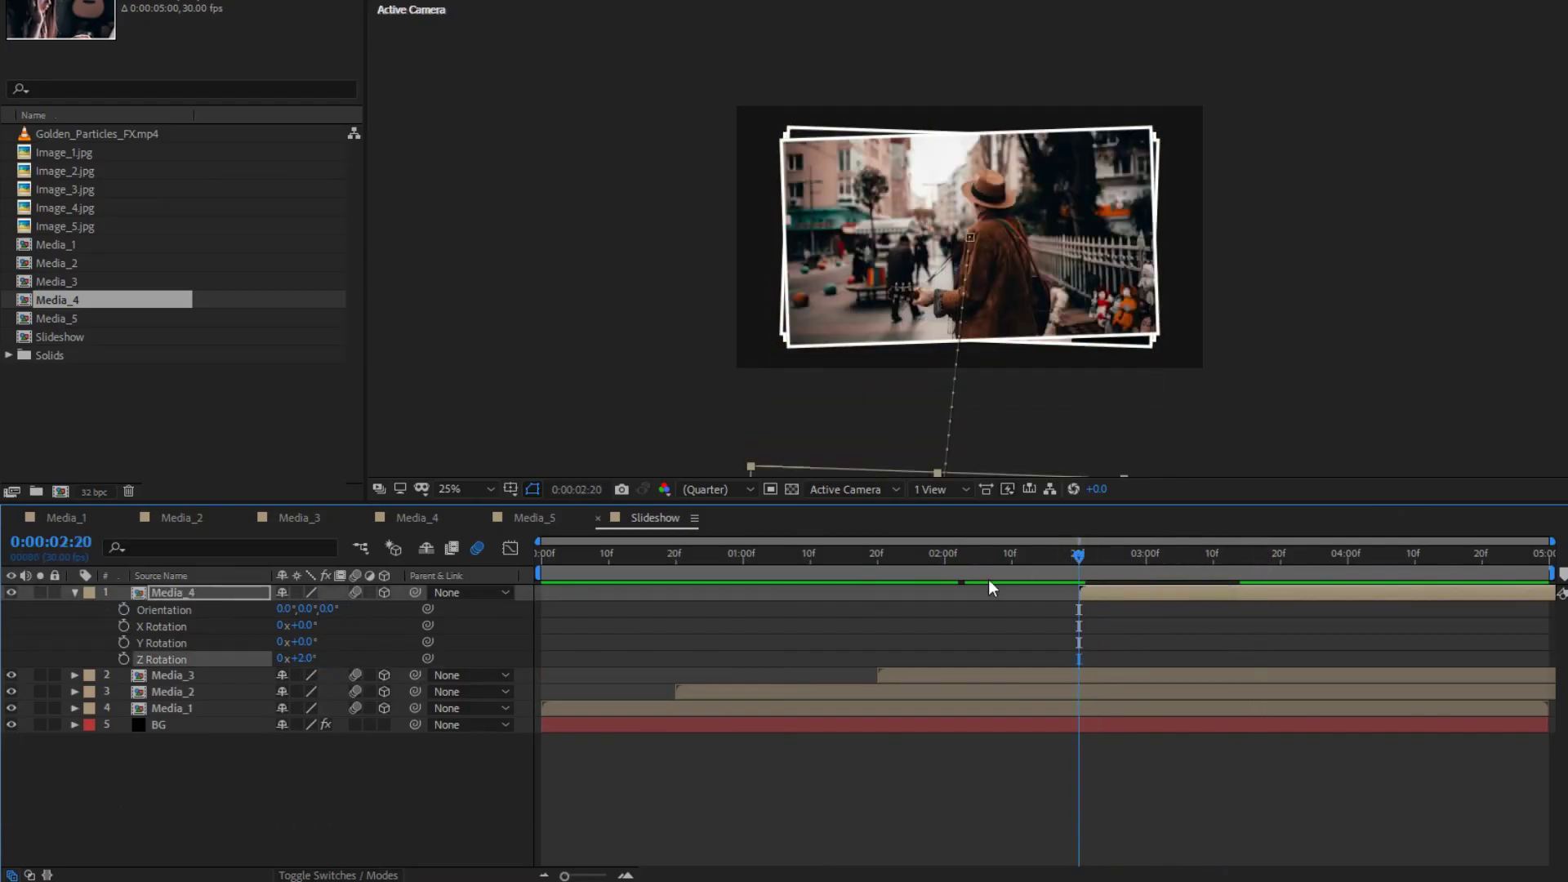
left_click(304, 659)
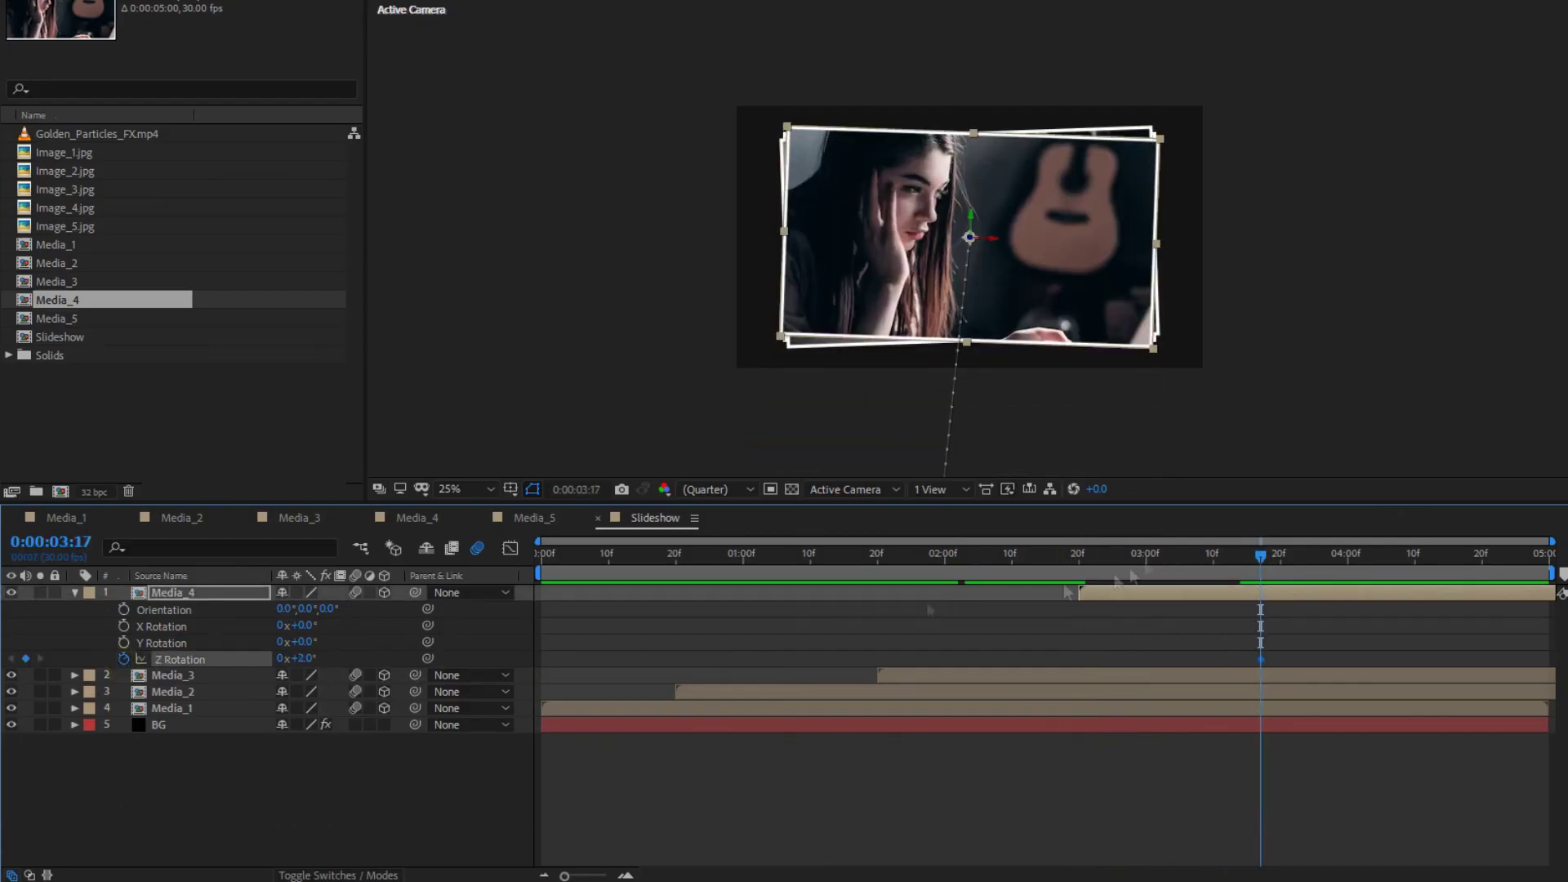
key("i")
left_click(1166, 555)
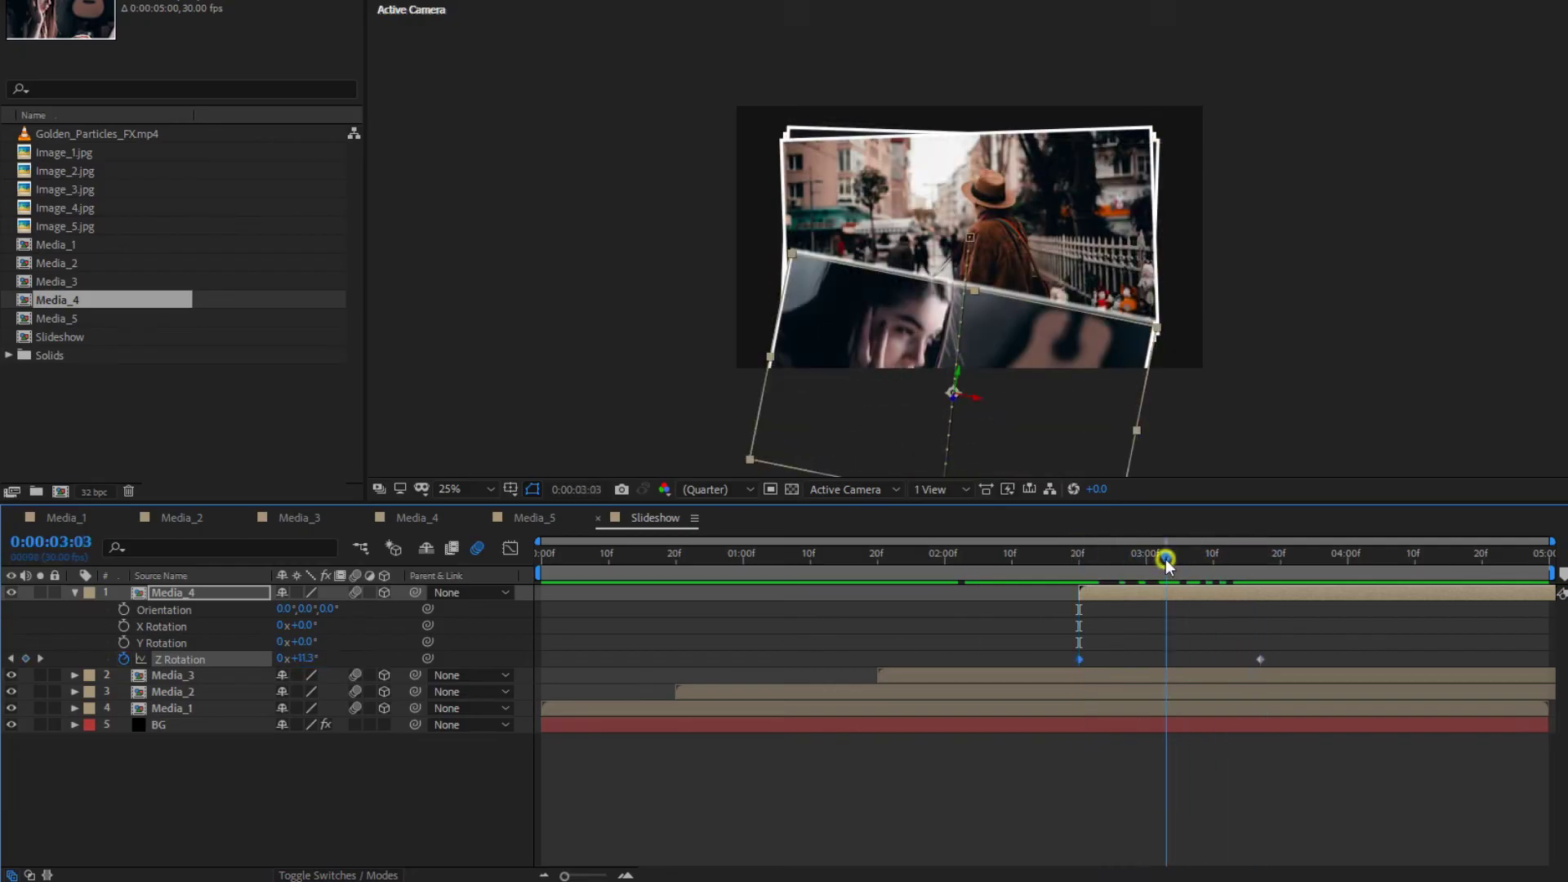
Step: Align Media_4's end Z Rotation keyframe to 0:00:03:14 and apply Easy Ease to its Position and Z Rotation keyframes
left_click(247, 592)
key("u")
left_click(1240, 556)
left_click_drag(1260, 626, 1240, 627)
right_click(1080, 627)
left_click(1358, 739)
Step: Reshape the speed graph of Media_4's animation so it slows gradually into the center, and preview the motion
left_click(510, 549)
left_click(511, 549)
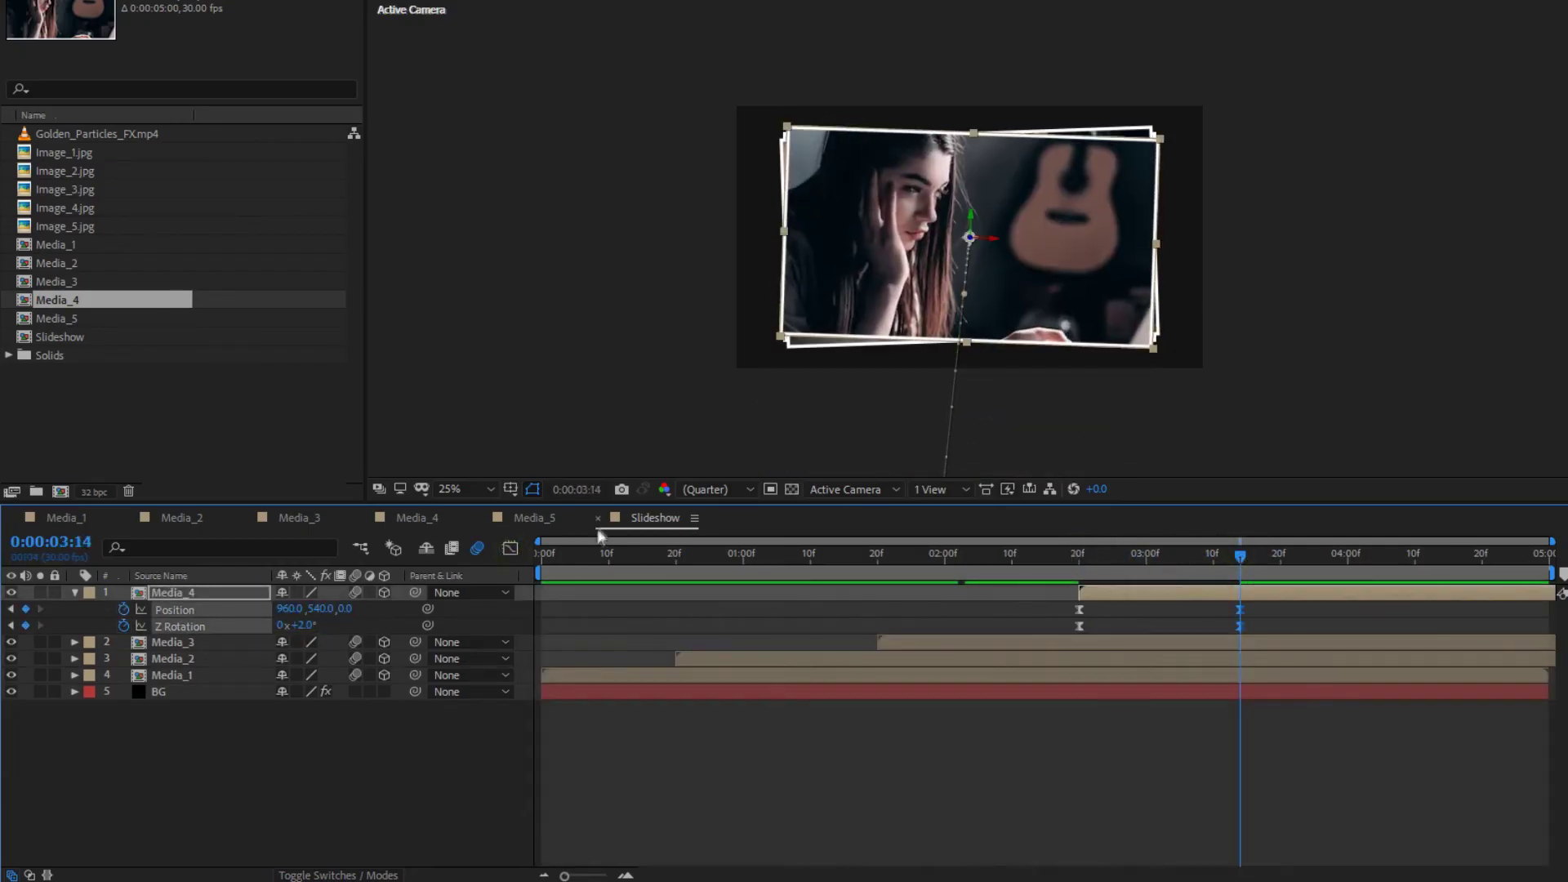
left_click_drag(1207, 560, 1307, 560)
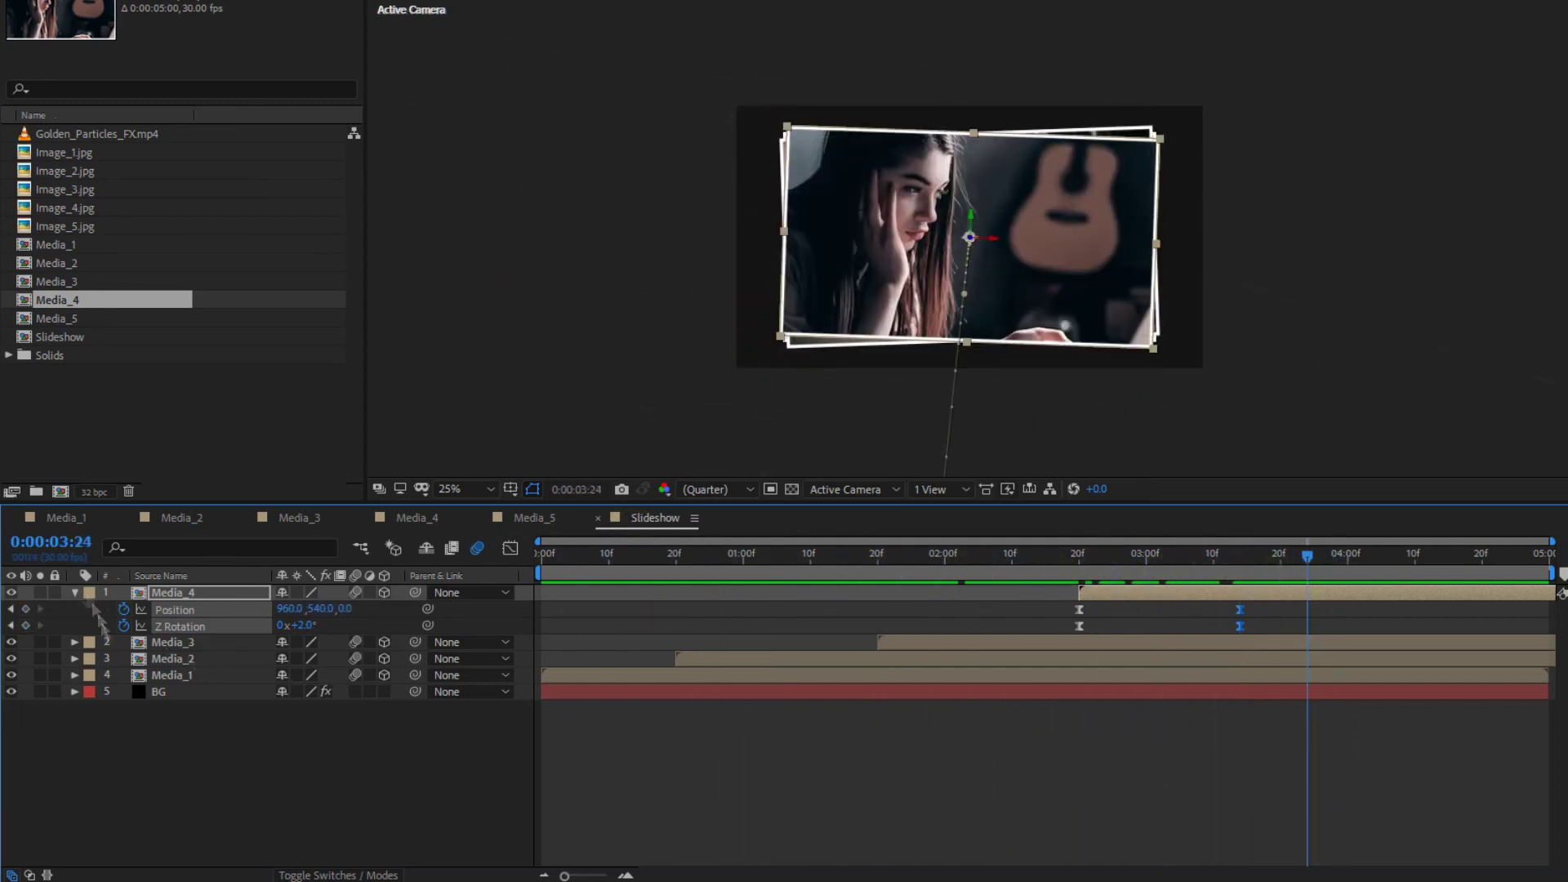
key("u")
Step: Add the Media_5 composition above Media_4 and set its Scale to 80%
left_click(59, 319)
left_click_drag(62, 325, 211, 586)
key("s")
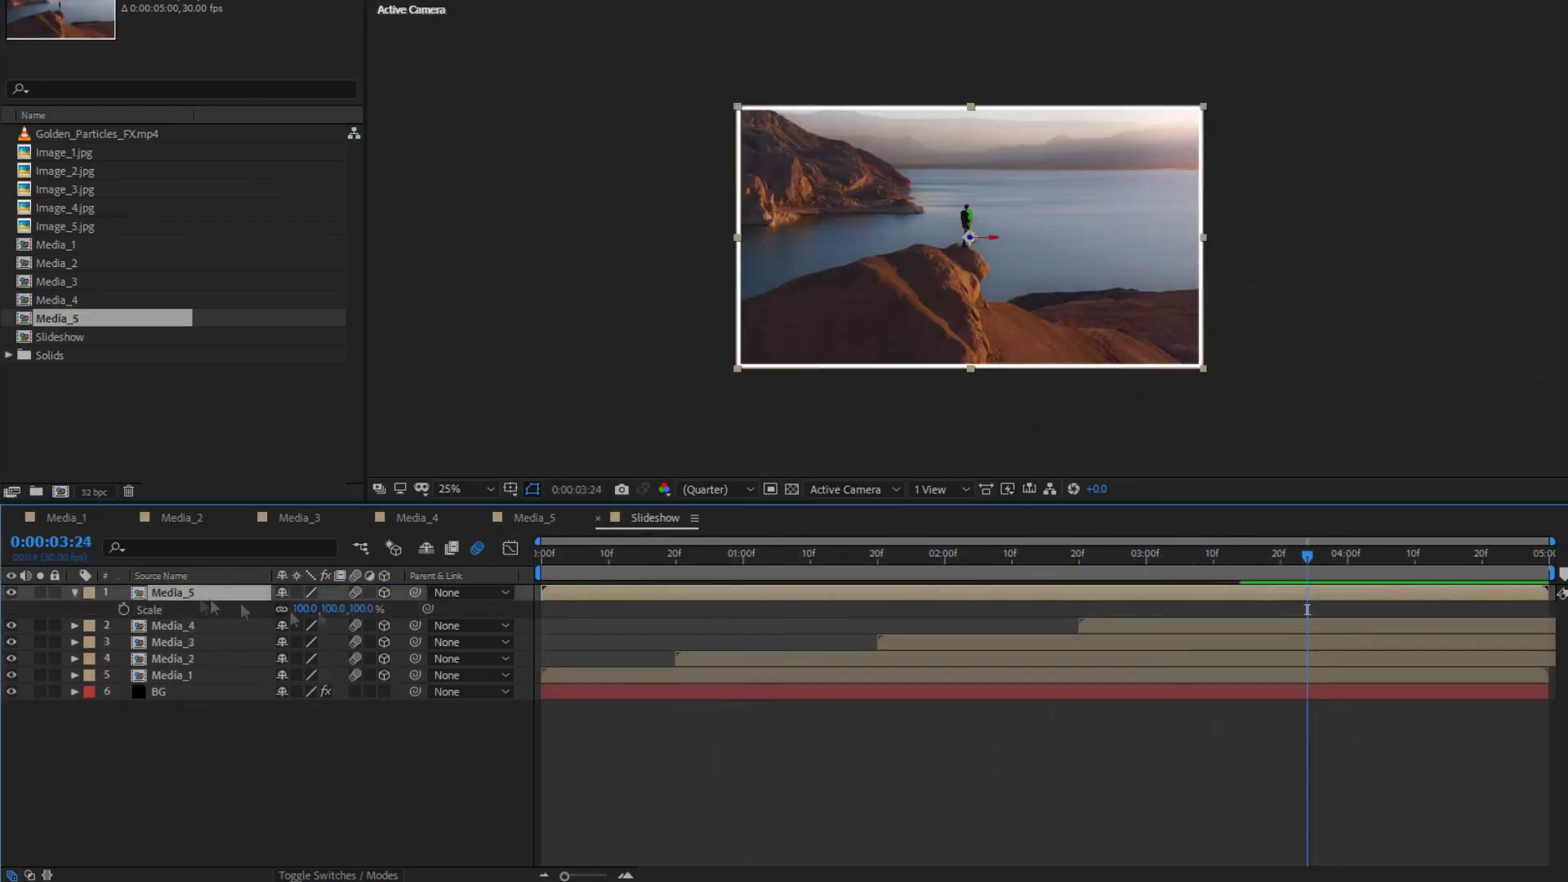
left_click(357, 610)
type("80")
key("Return")
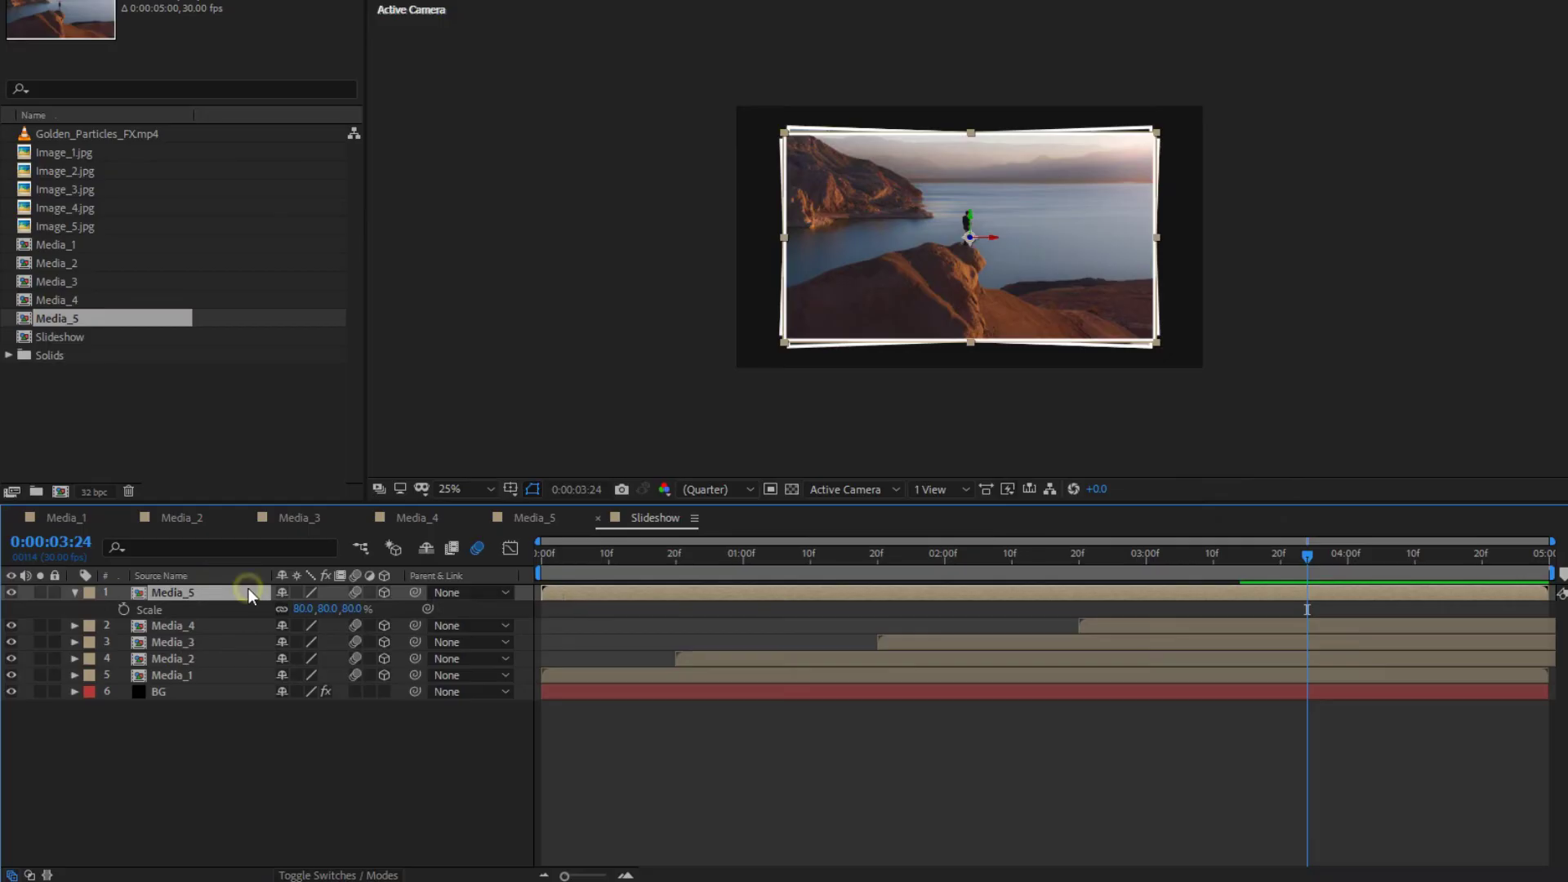
Step: Start Media_5 at 0:00:03:20 and keyframe its Position from about 932, -700 above the frame to the center at 0:00:04:10
key("s")
left_click_drag(586, 593, 1290, 596)
left_click(1415, 568)
key("p")
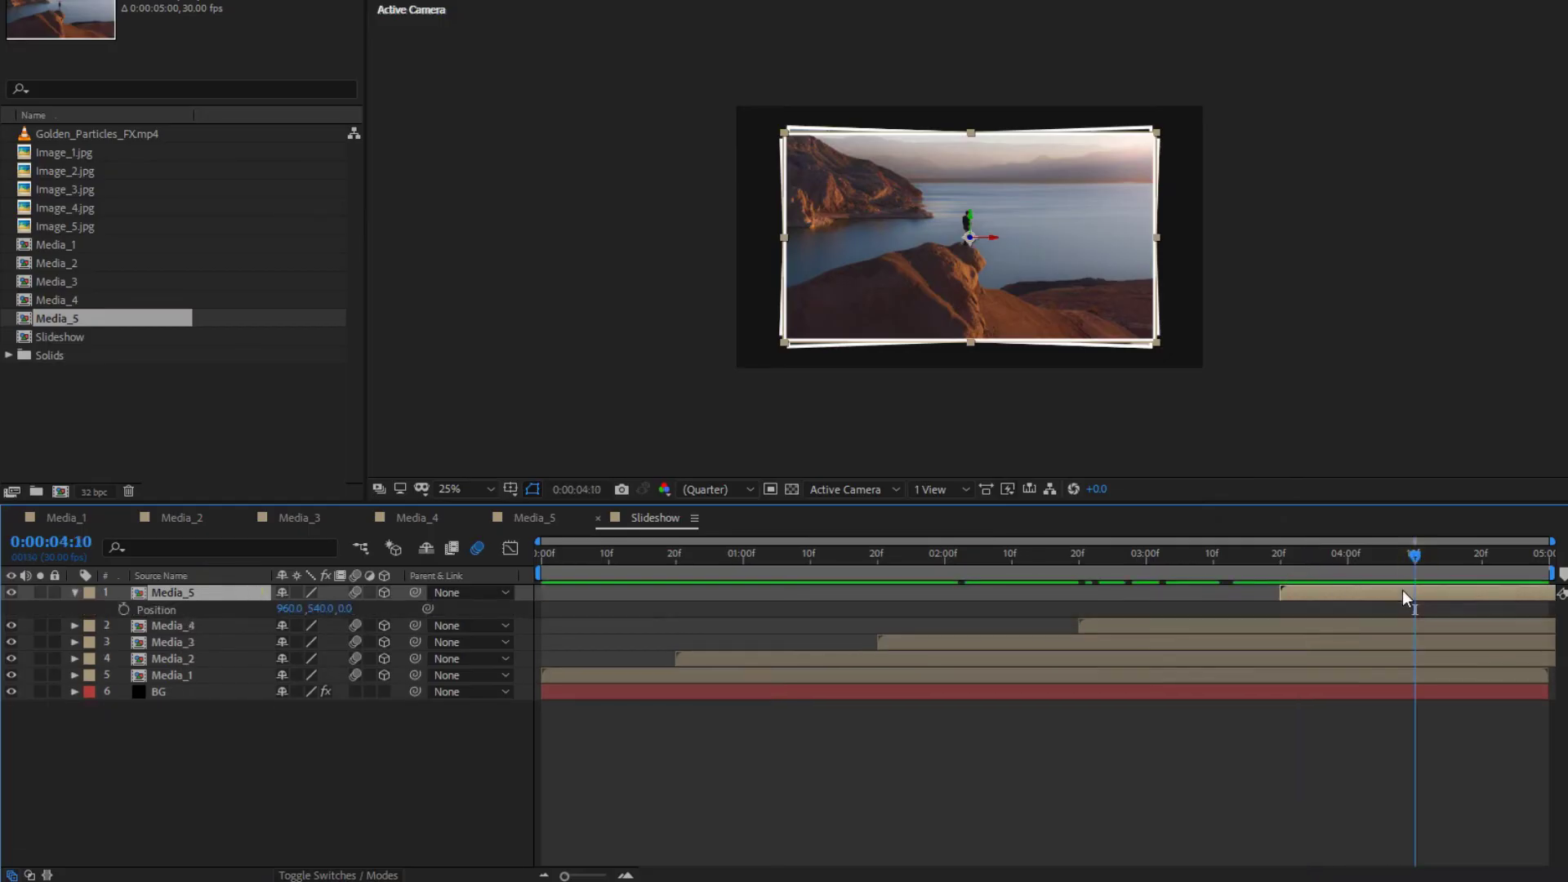
left_click_drag(961, 301, 955, 2)
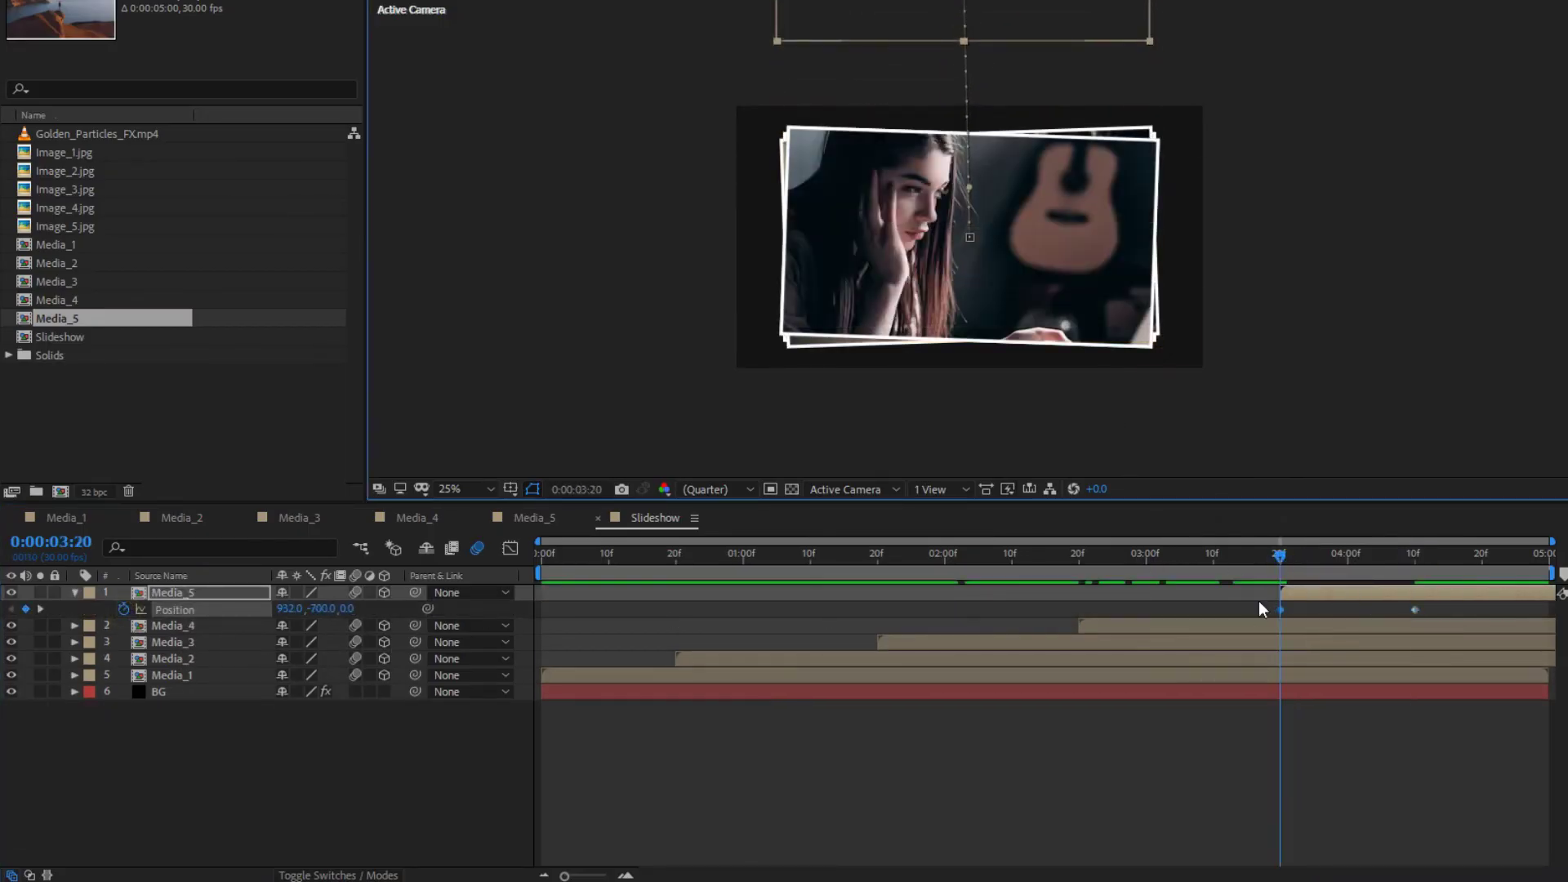
Step: Keyframe Media_5's Z Rotation from -10° at 0:00:03:20 to 4° at 0:00:04:10
key("r")
left_click(1416, 555)
left_click(297, 659)
type("4")
key("Return")
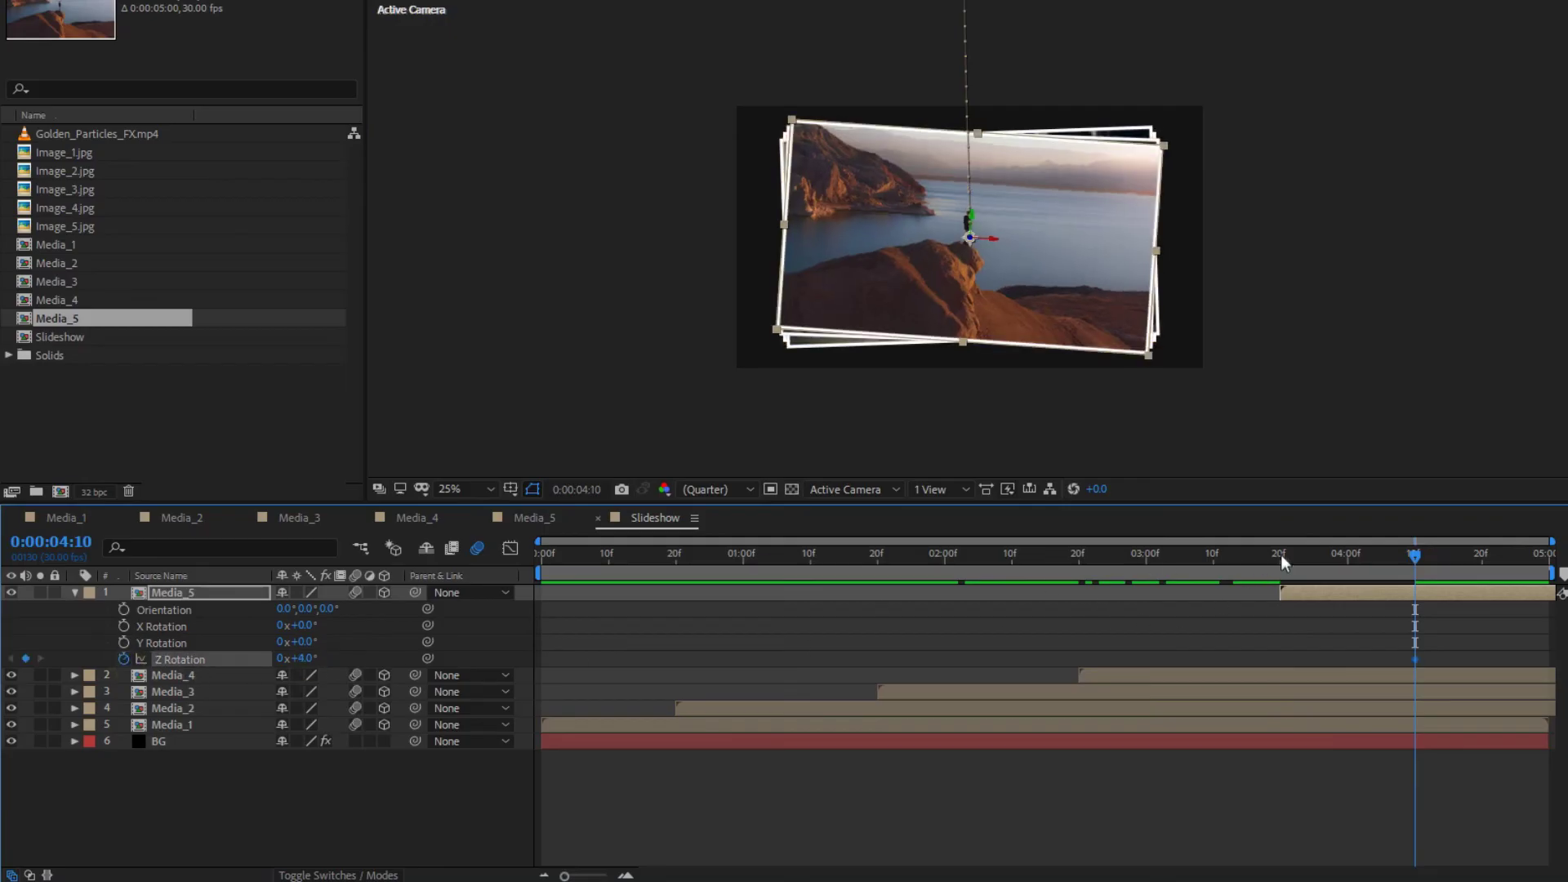
left_click(1281, 558)
left_click(301, 658)
type("-10")
left_click(1389, 555)
Step: Apply Easy Ease to Media_5's Position and Z Rotation keyframes and show their speed graph
left_click(220, 592)
key("u")
left_click_drag(1438, 602, 1267, 640)
right_click(1280, 627)
mouse_move(1465, 874)
left_click(1548, 740)
key("shift+F3")
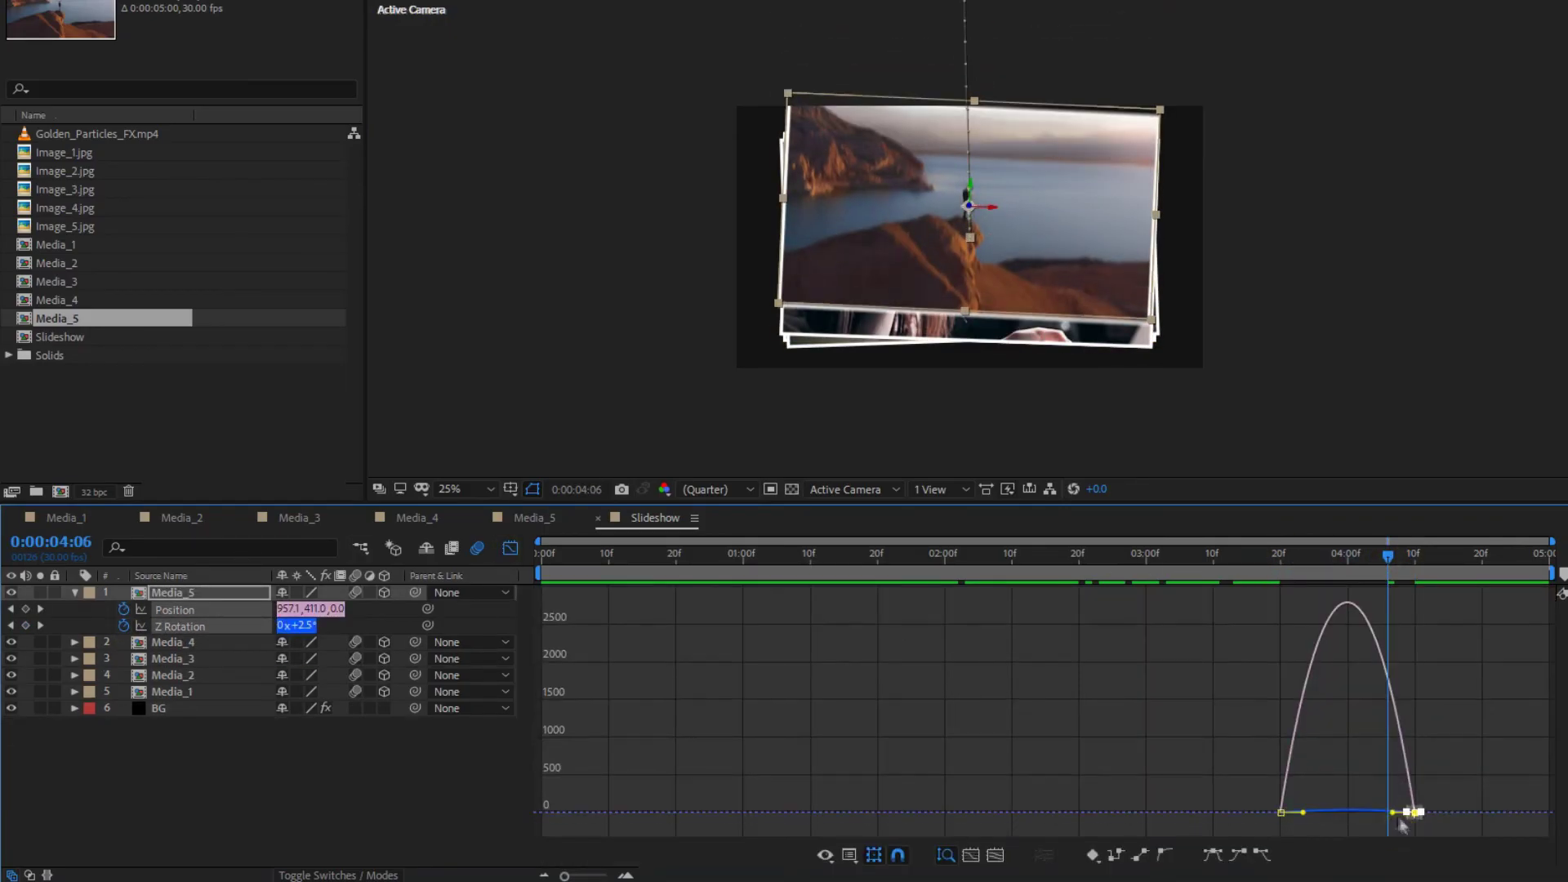
Step: Close the speed graph, collapse Media_5's keyframed properties, and scrub through the slideshow to check the animation
key("shift+F3")
key("u")
left_click_drag(671, 555, 640, 561)
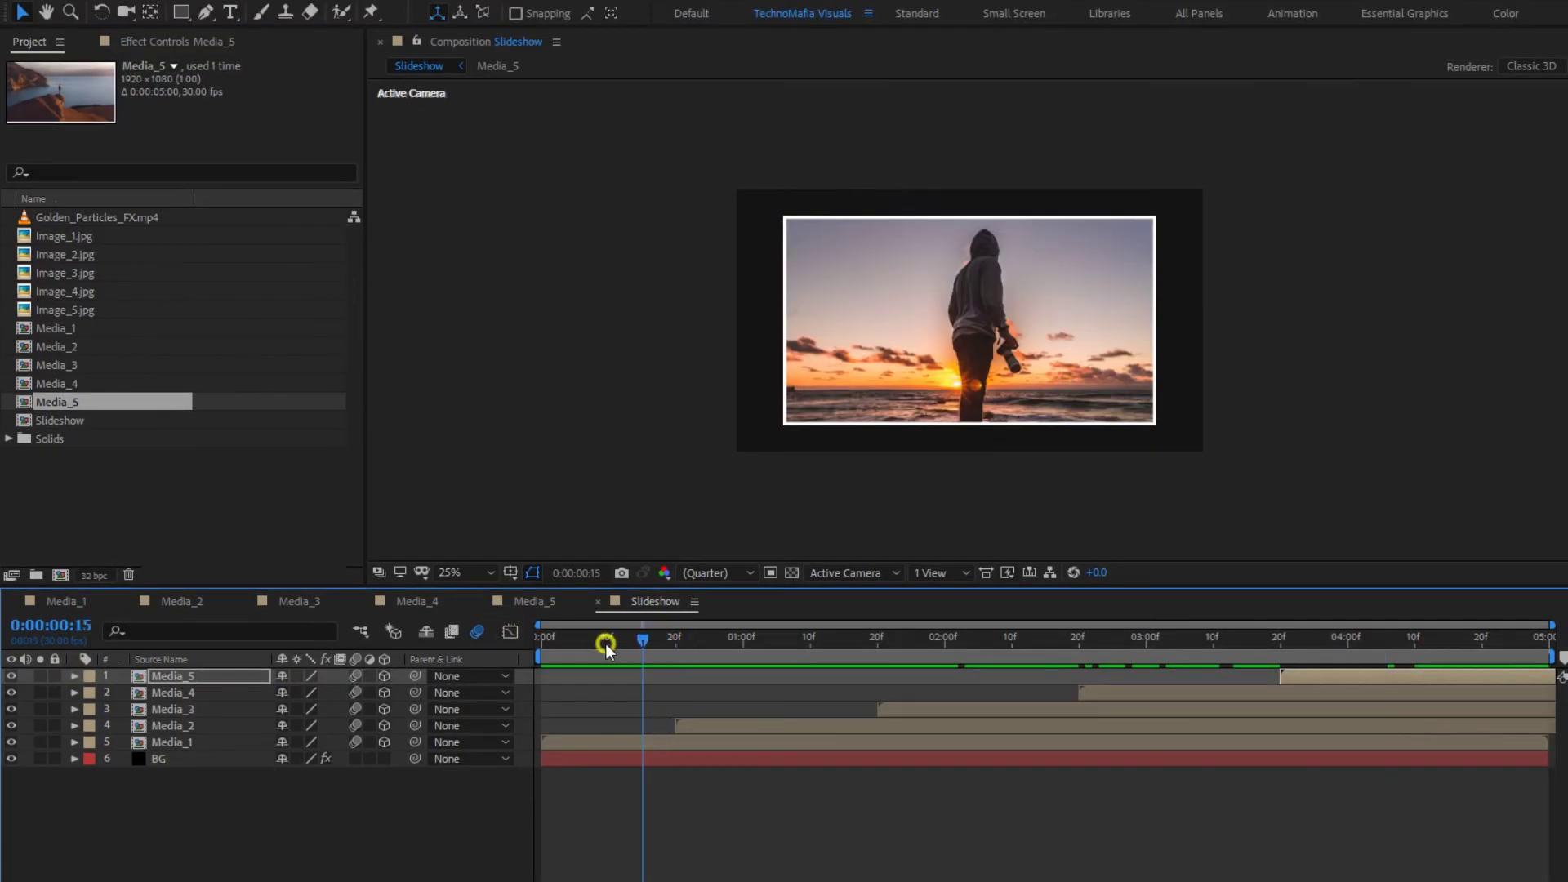
left_click_drag(640, 645, 1454, 644)
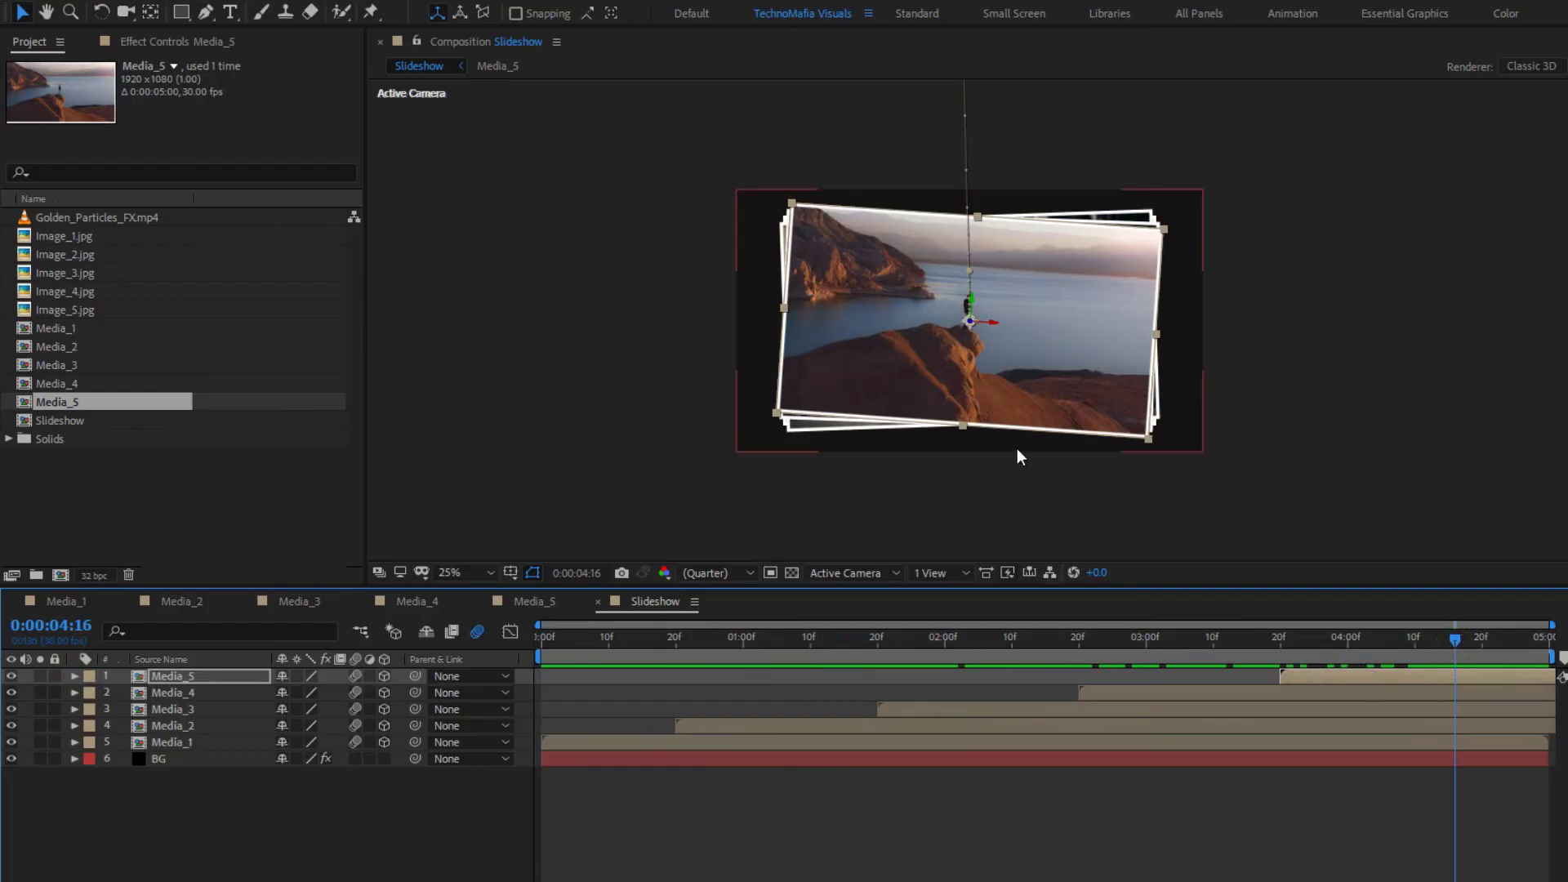
Step: Add Golden_Particles_FX.mp4 above Media_5 in the Slideshow composition and set its blending mode to Add
key("period")
left_click(451, 575)
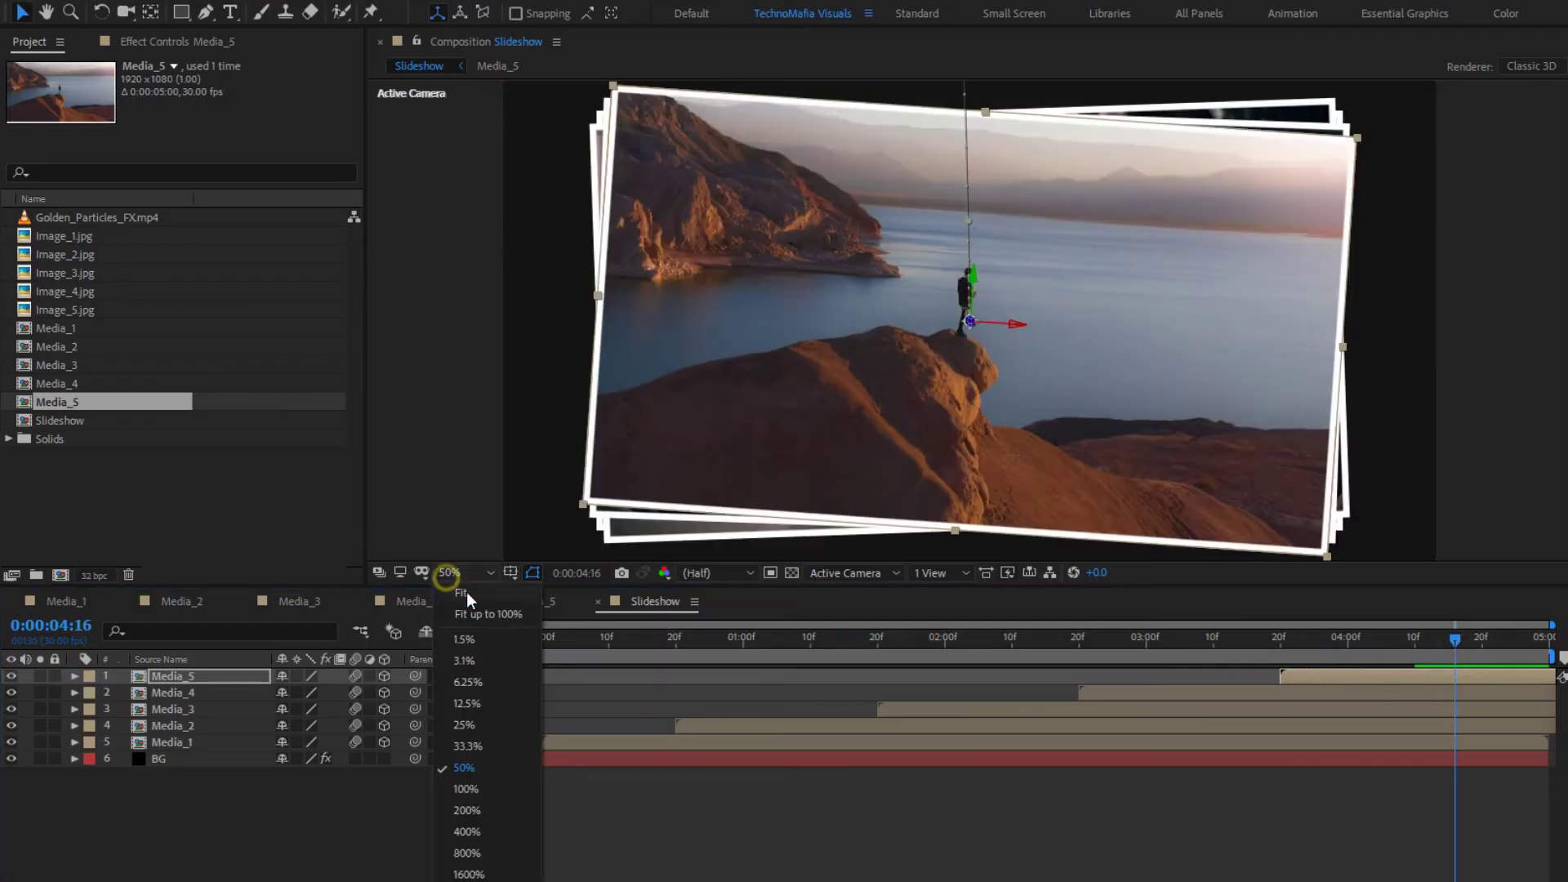
left_click(479, 615)
left_click(80, 469)
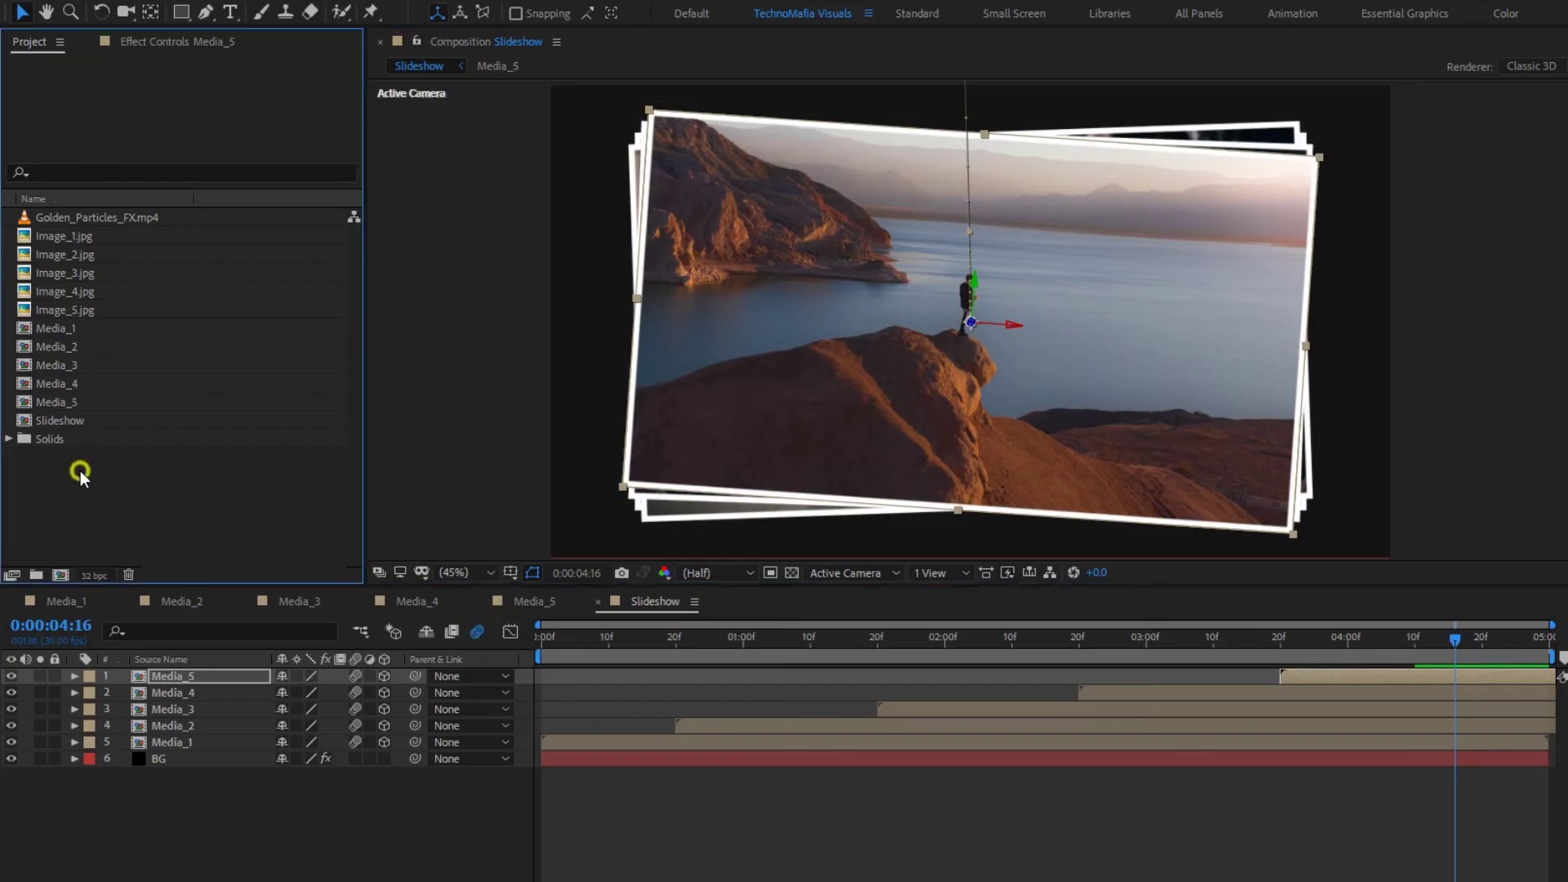
left_click(106, 218)
left_click_drag(116, 214, 247, 675)
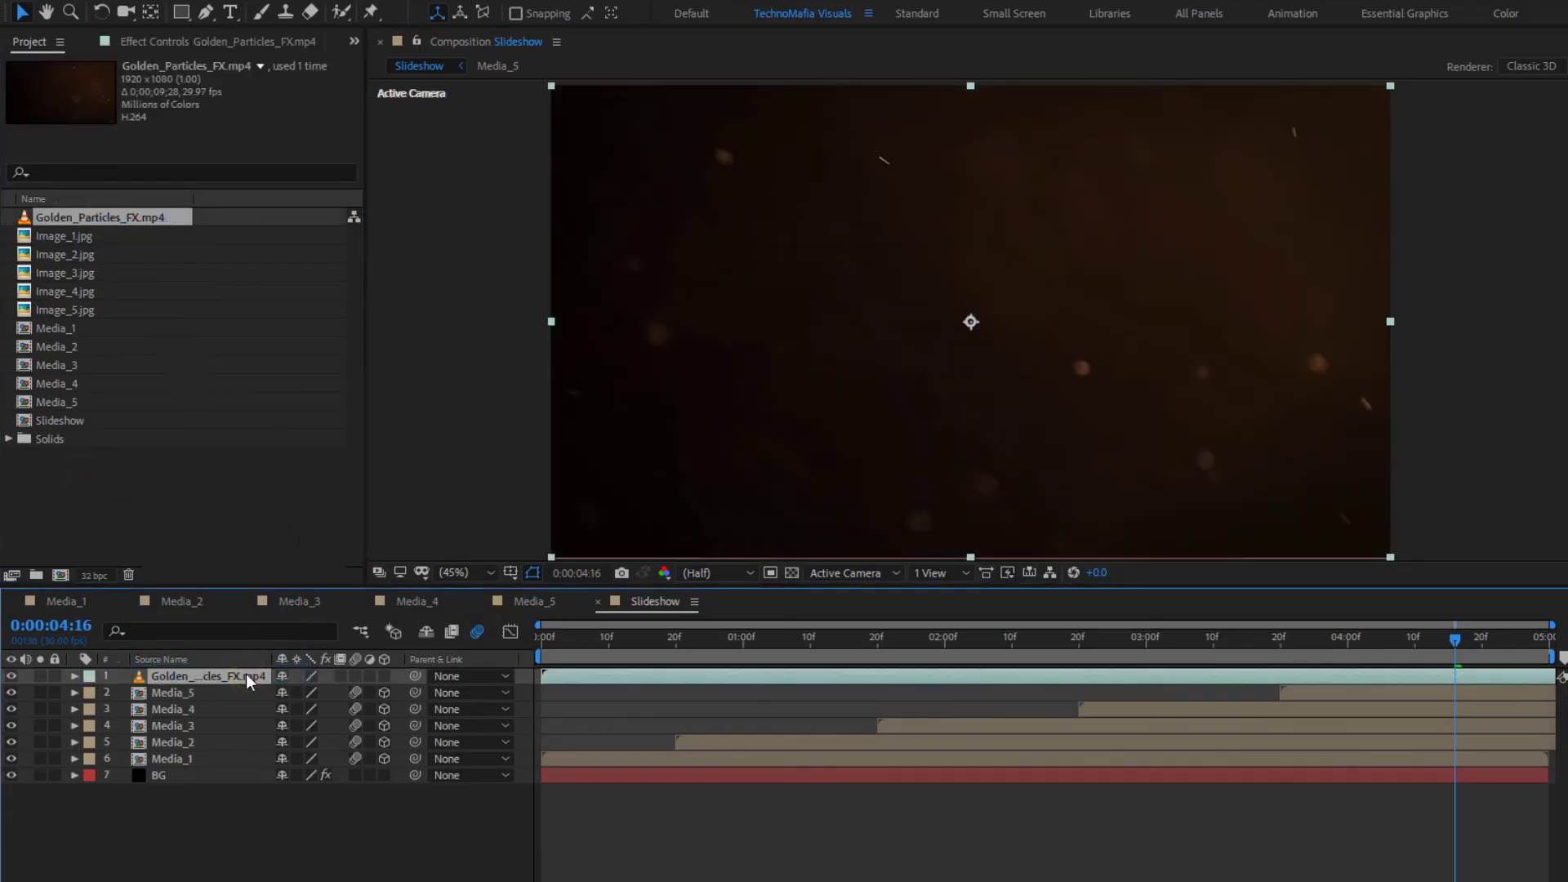
key("F4")
left_click(299, 676)
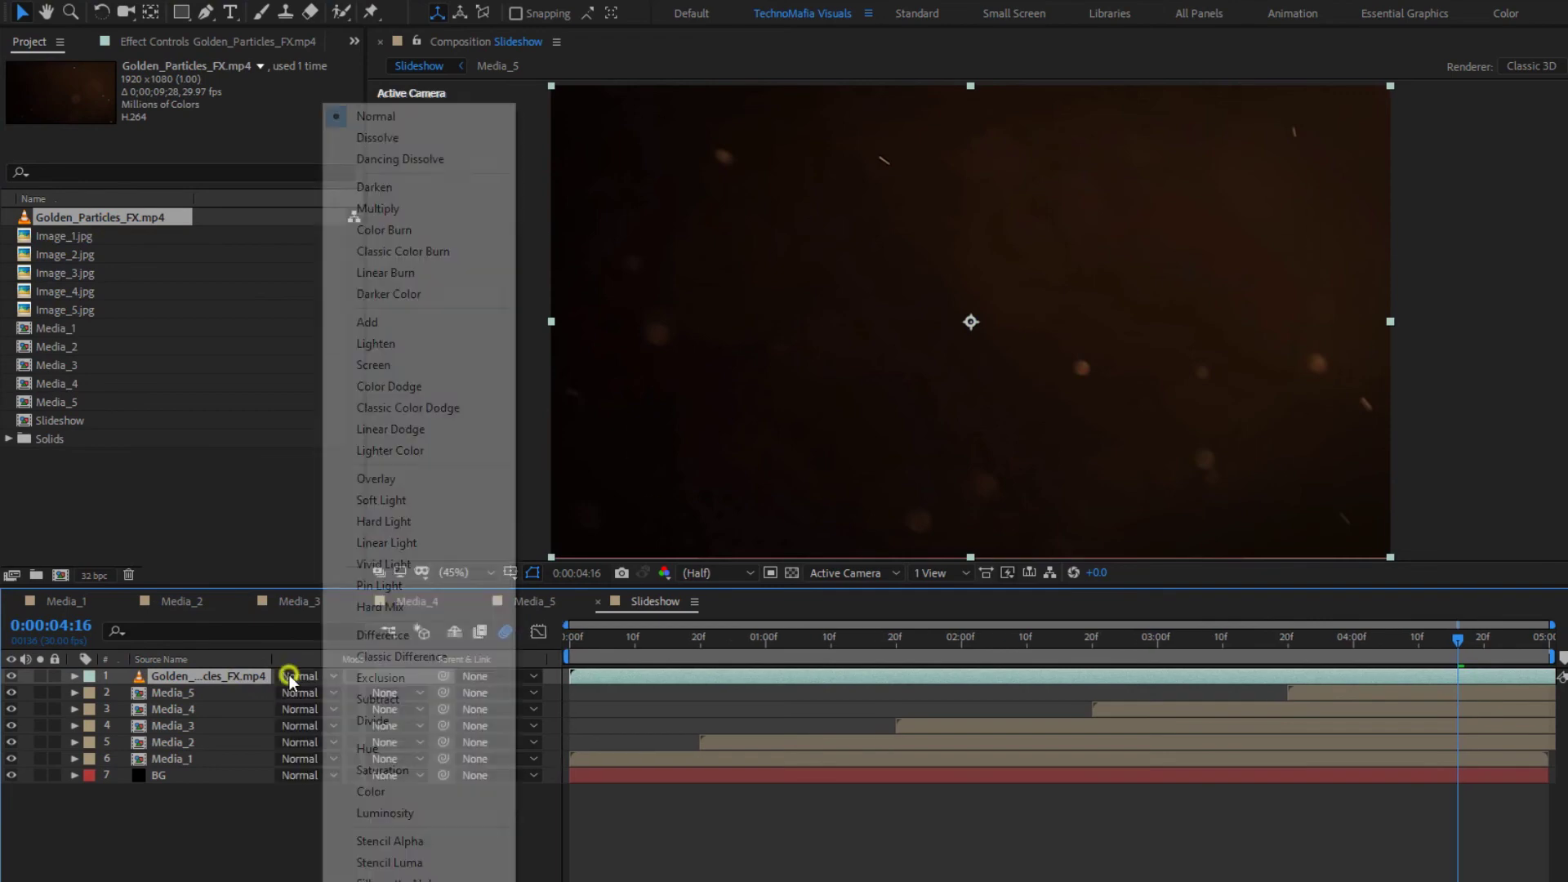
left_click(377, 324)
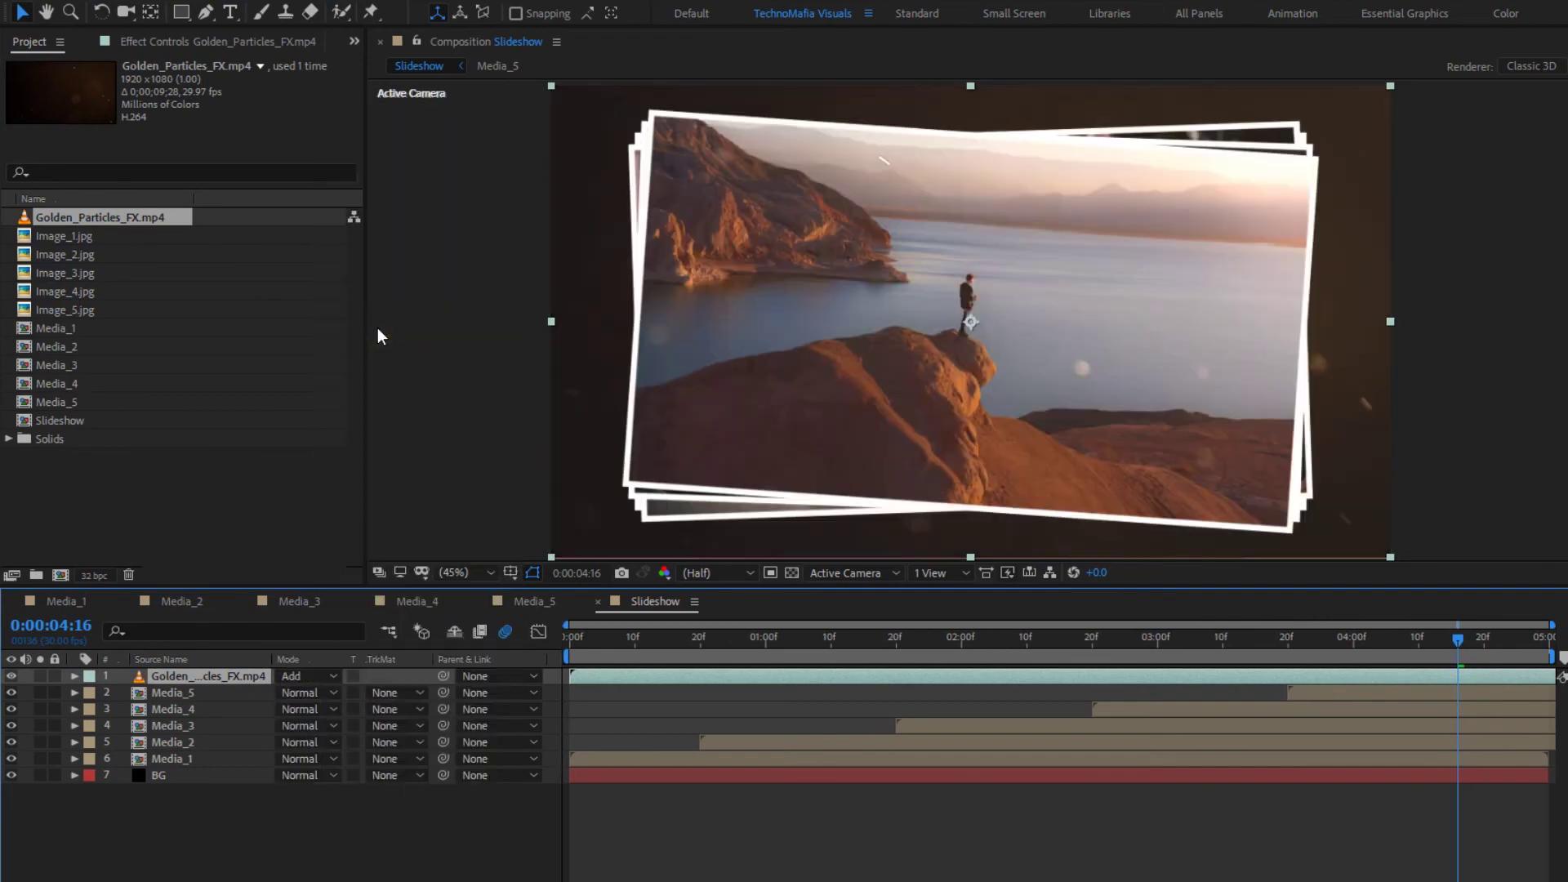
Step: Create a new adjustment layer above the Golden_Particles_FX.mp4 layer
left_click(279, 830)
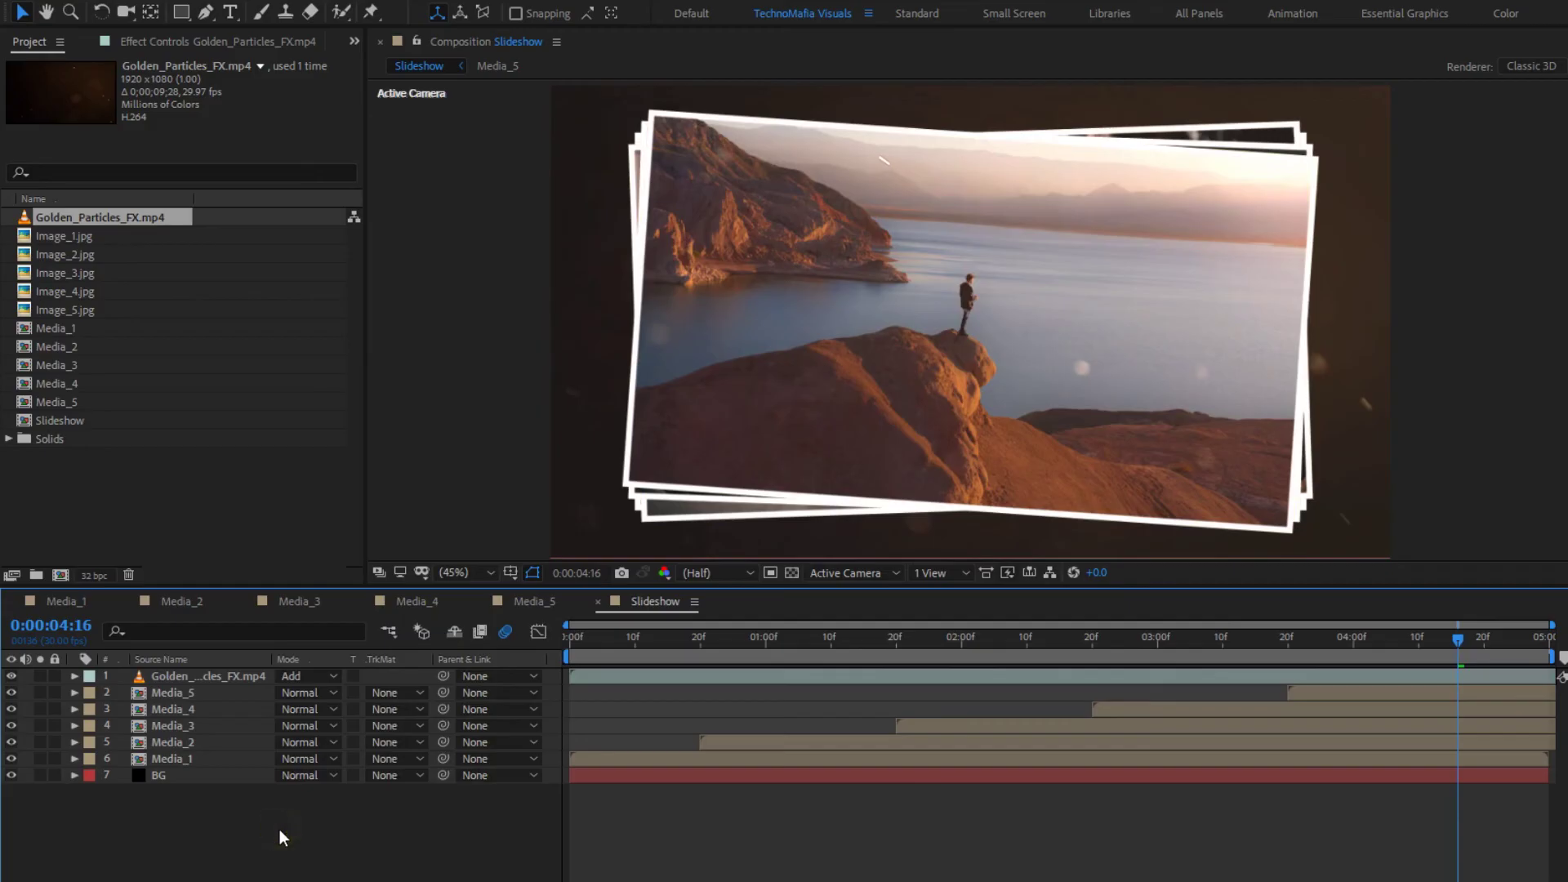
right_click(220, 839)
mouse_move(282, 631)
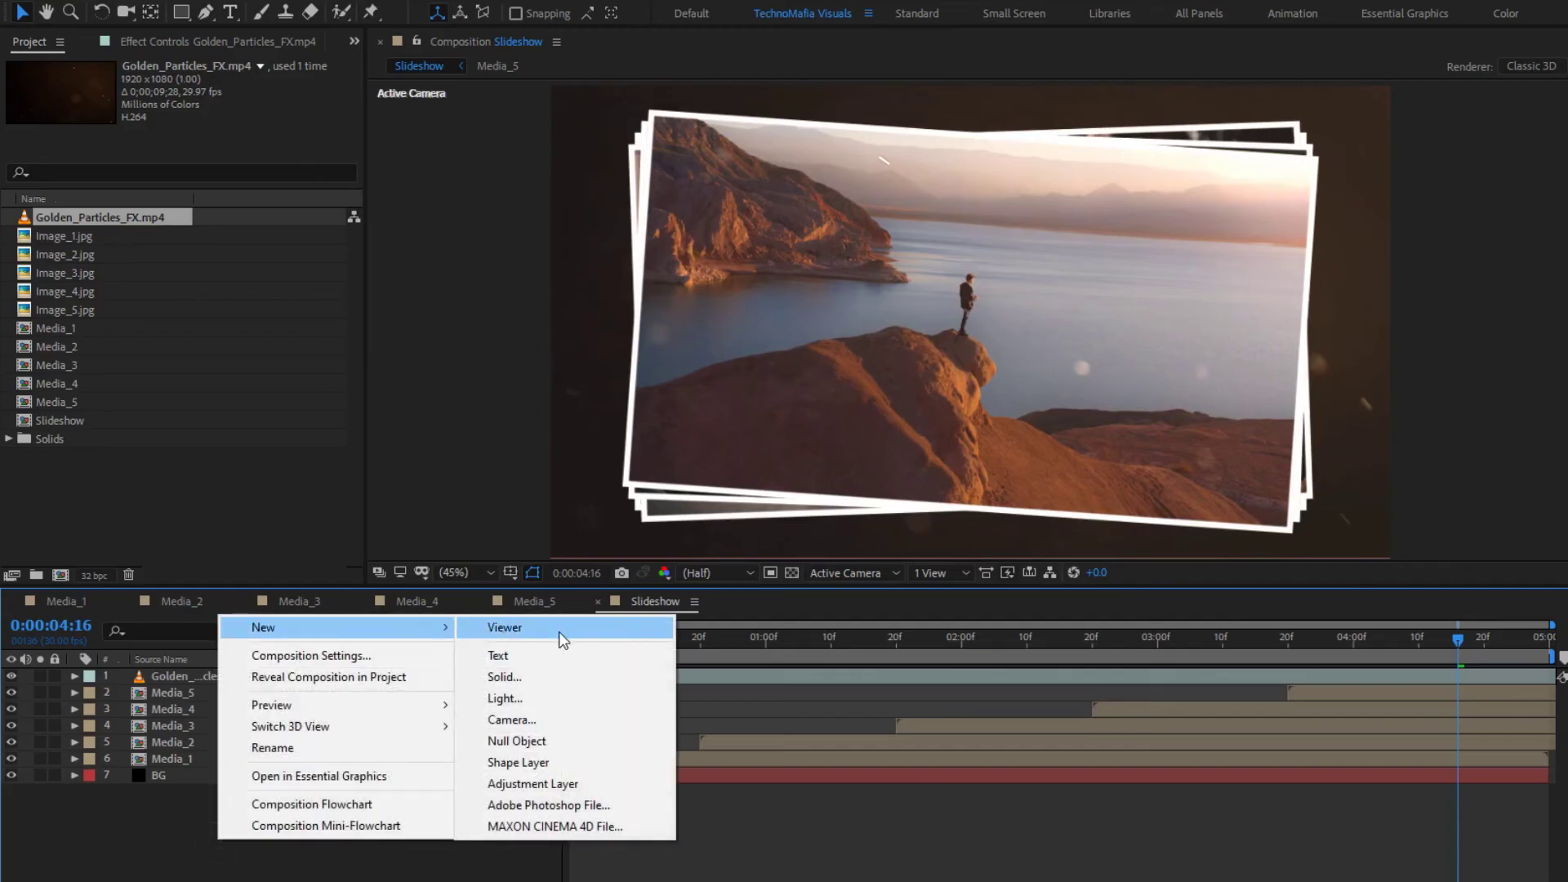
left_click(561, 784)
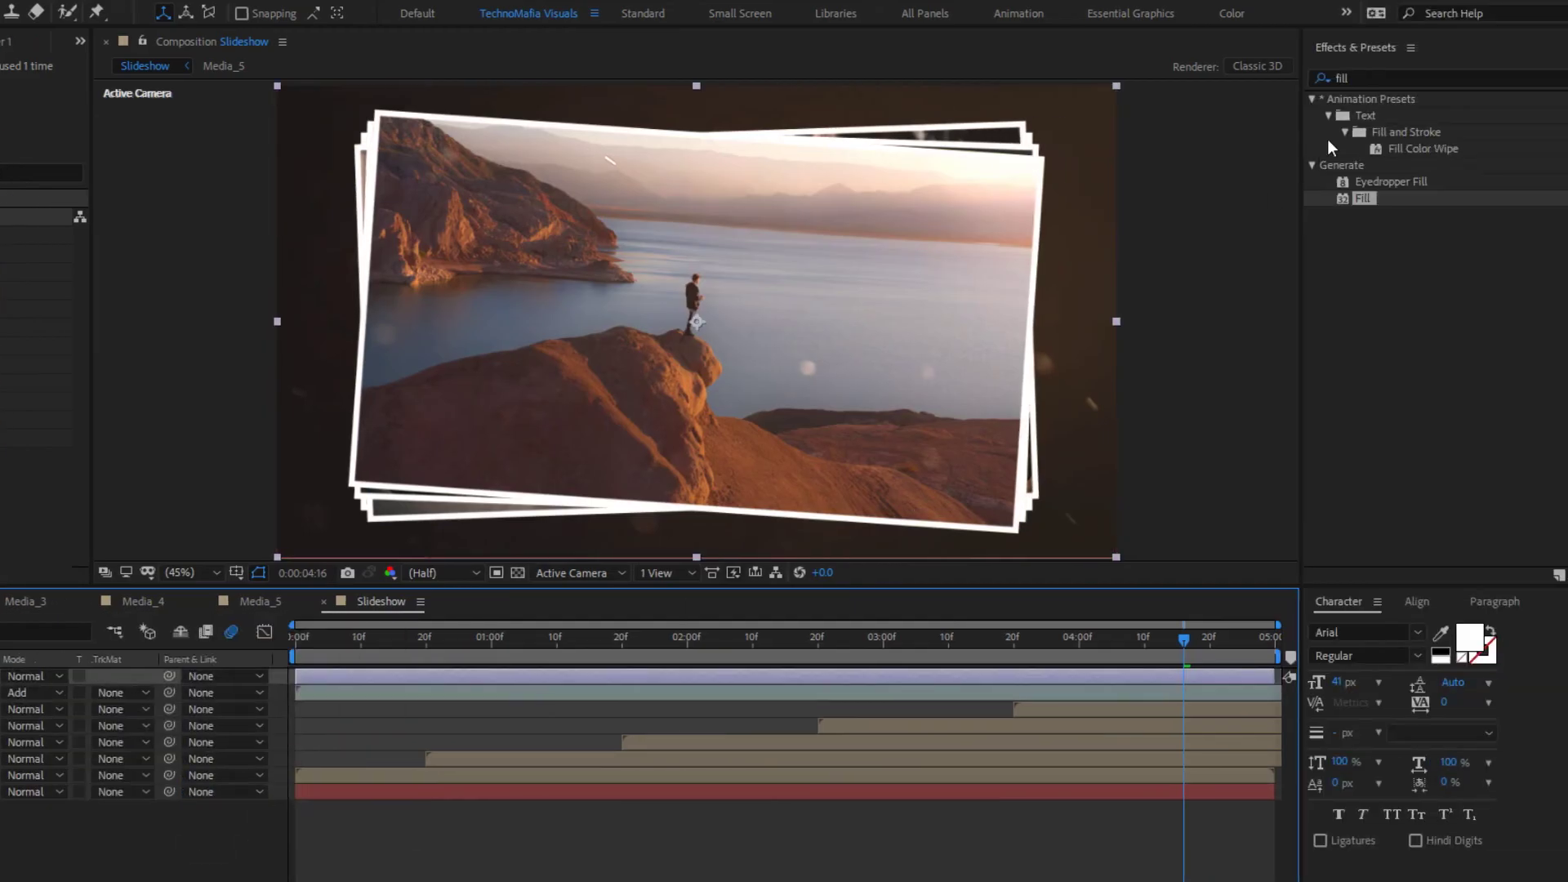
Step: Find the Curves color correction effect and apply it to the adjustment layer
double_click(1340, 76)
key("BackSpace")
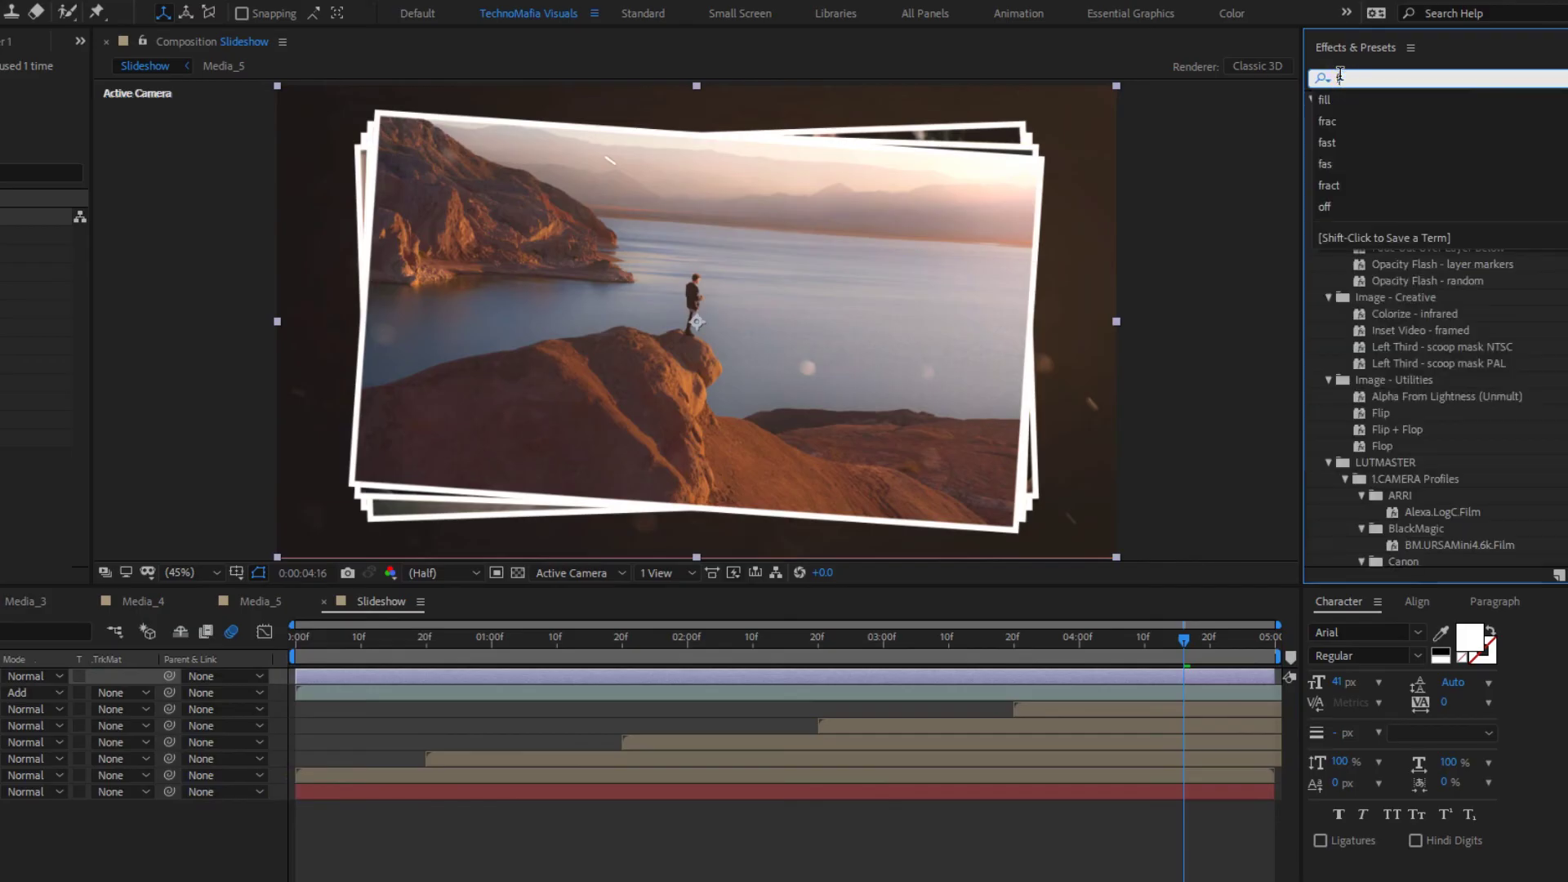
type("c")
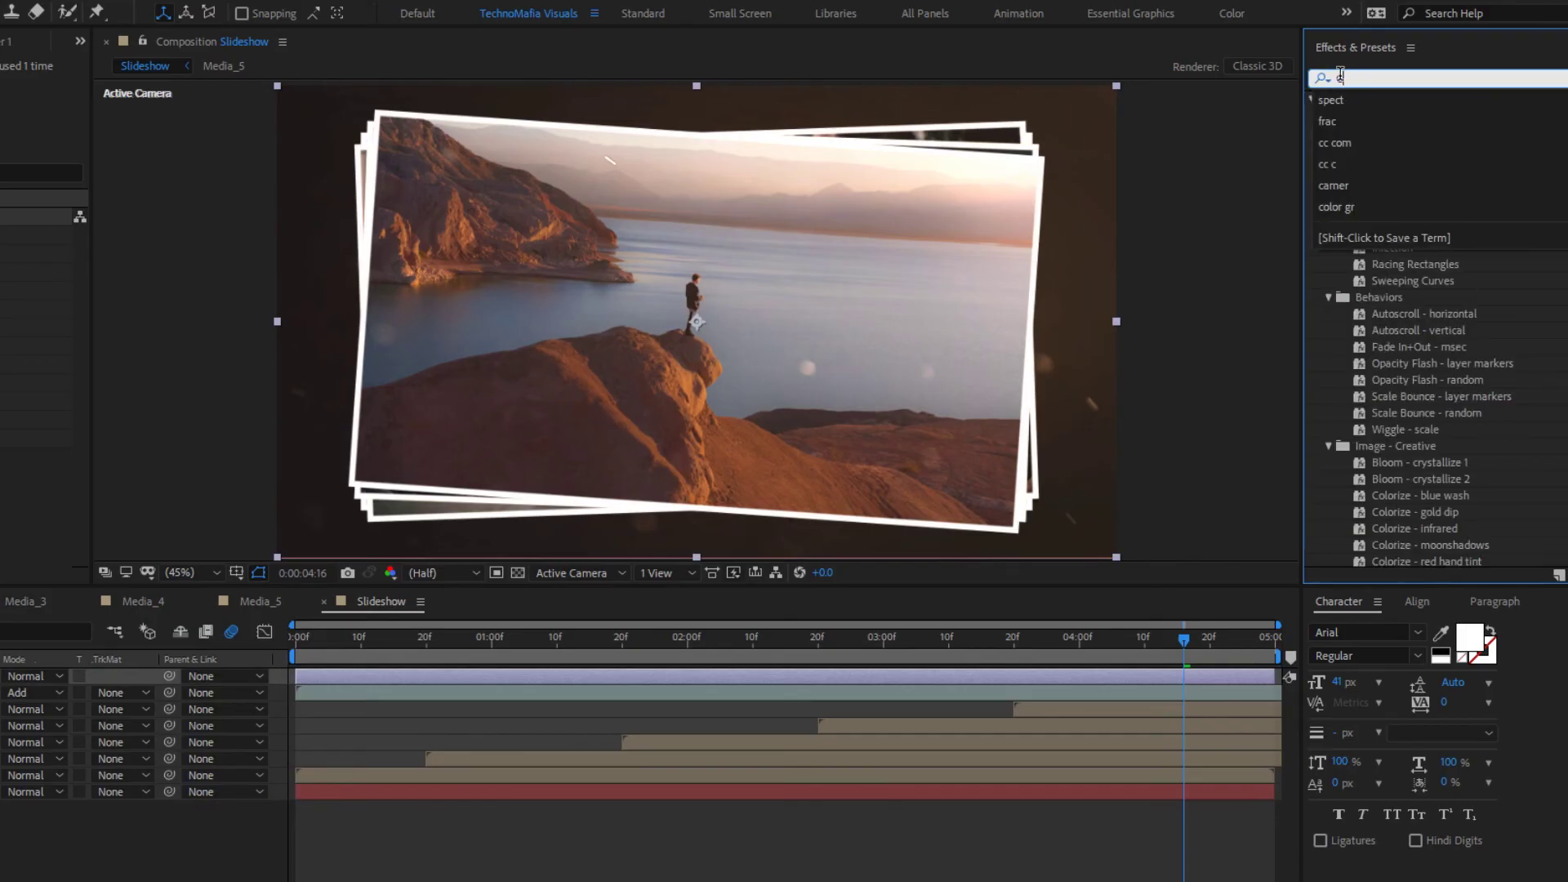
type("urv")
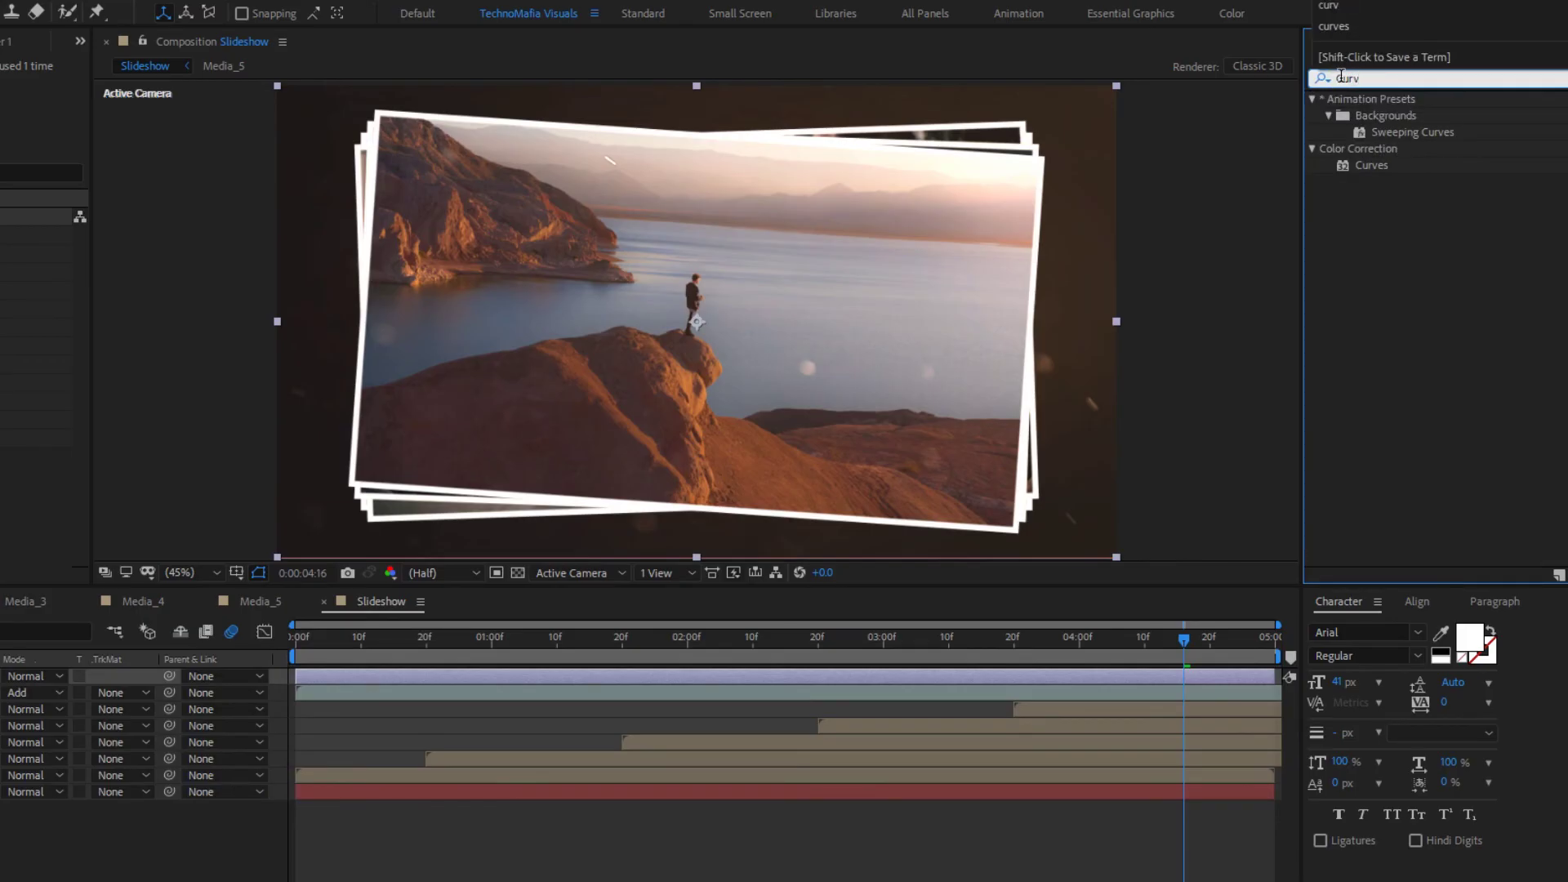
double_click(1379, 168)
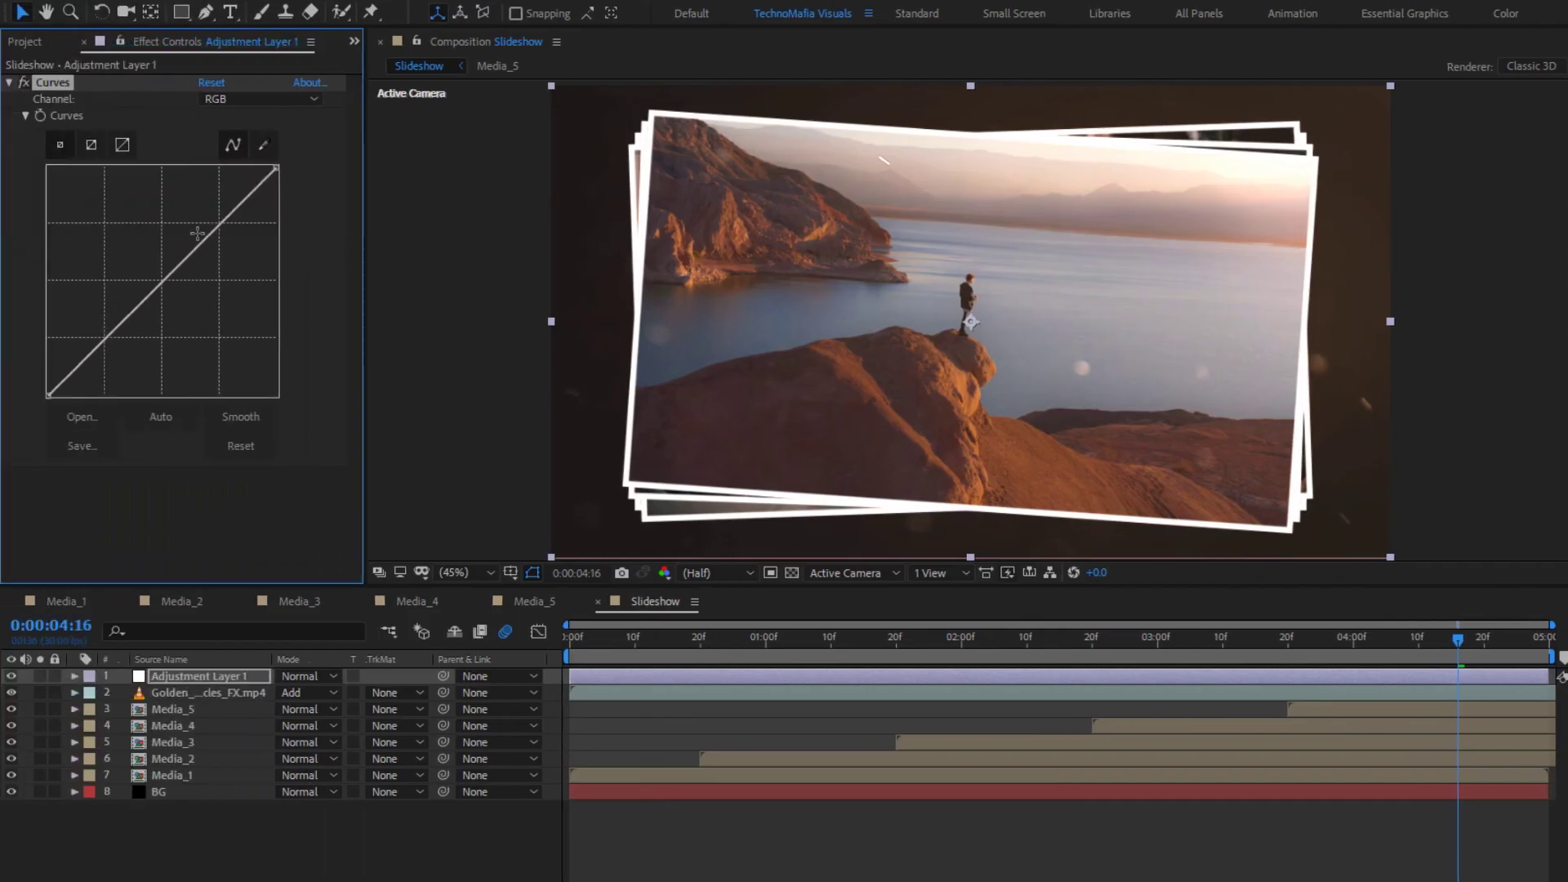
Step: Shape the RGB curve into a gentle S with raised highlights and lowered shadows, and preview the slideshow from the start
left_click_drag(214, 225, 206, 221)
left_click(95, 341)
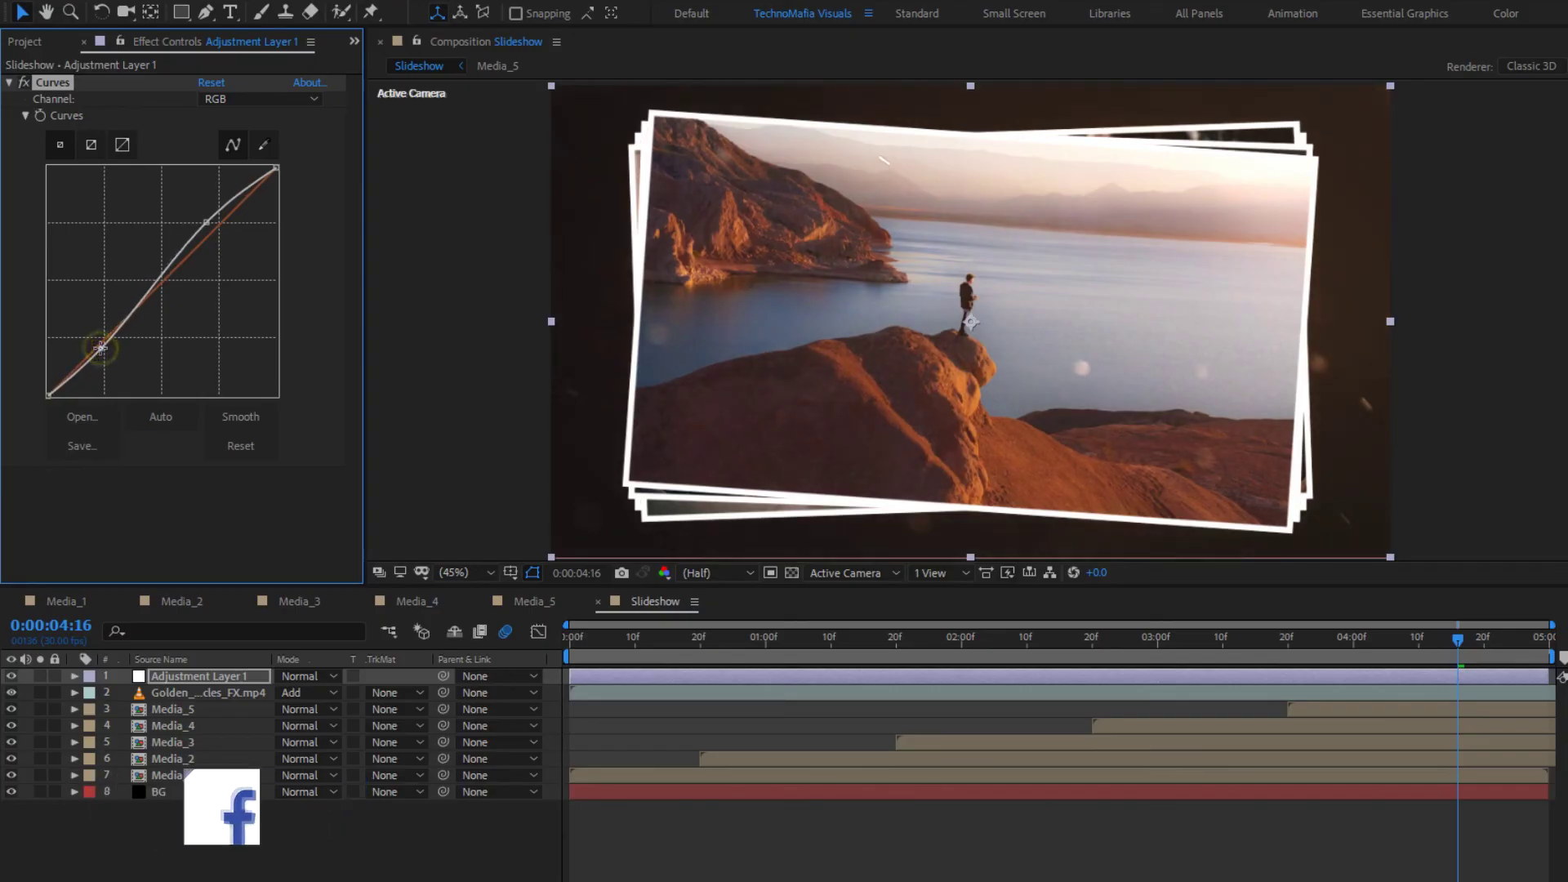
left_click(563, 639)
key("space")
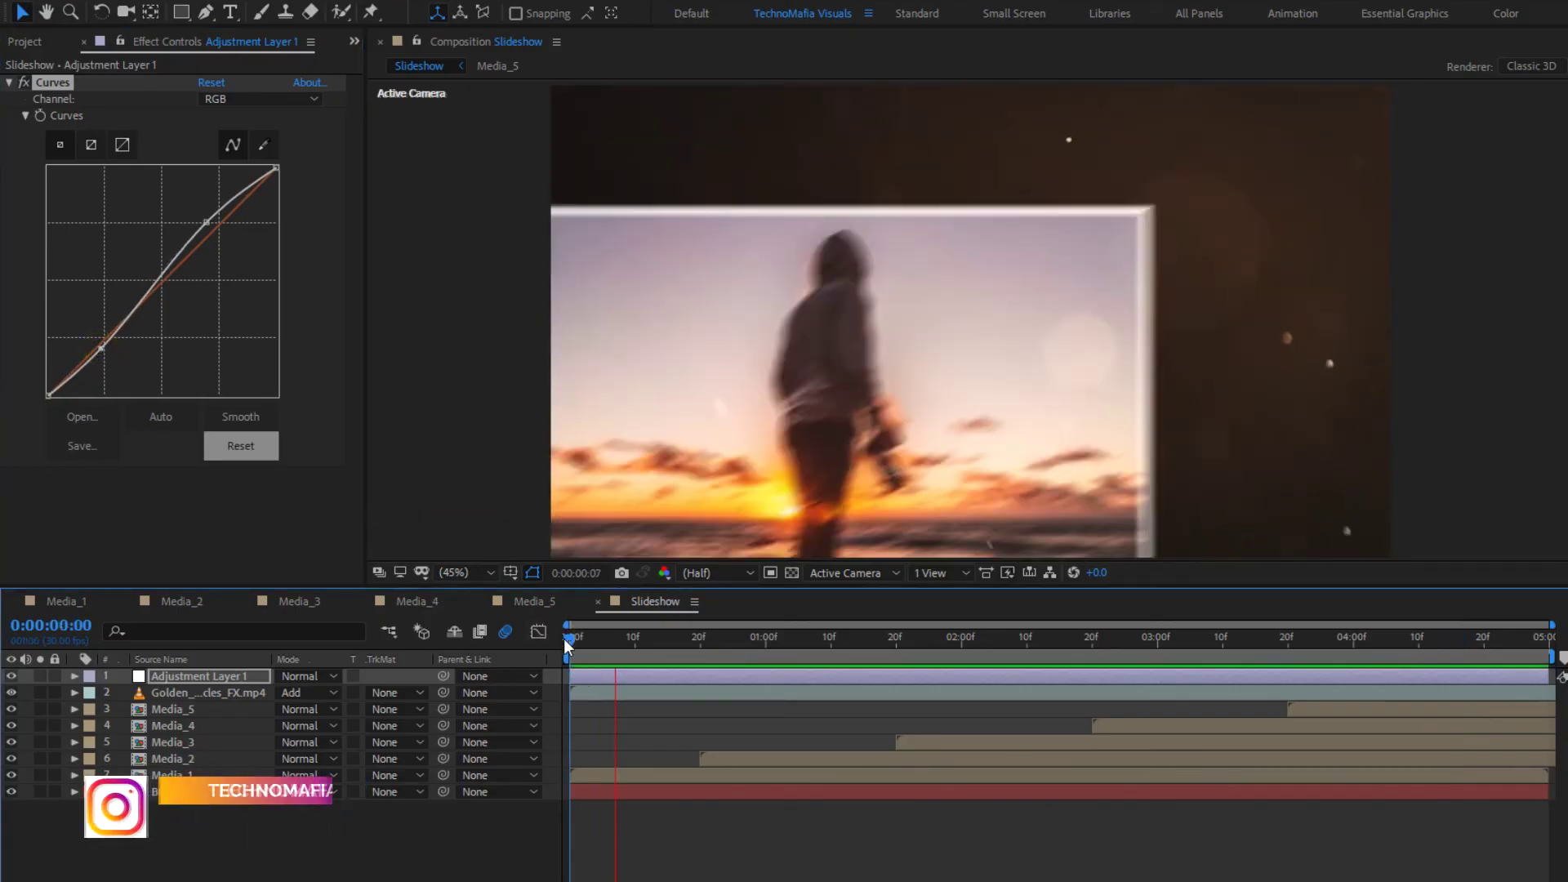